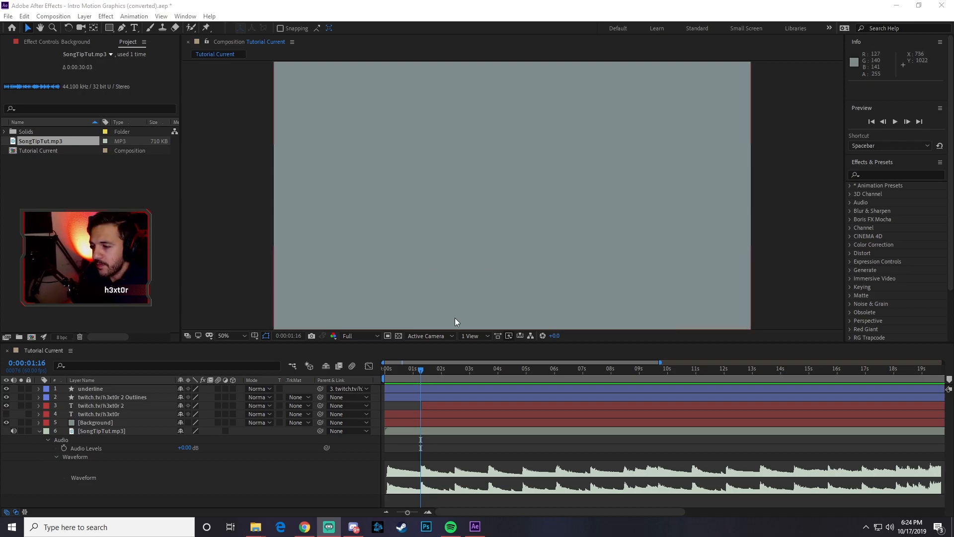
- Play back the intro animation from the start, and again from 0:00:02:00, to check its timing against the music
drag(422, 369, 373, 374)
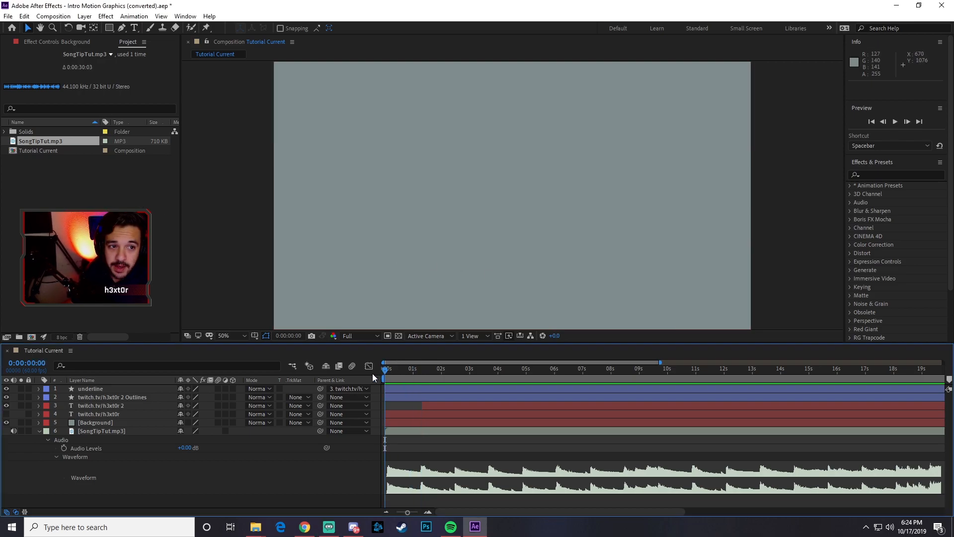
key(space)
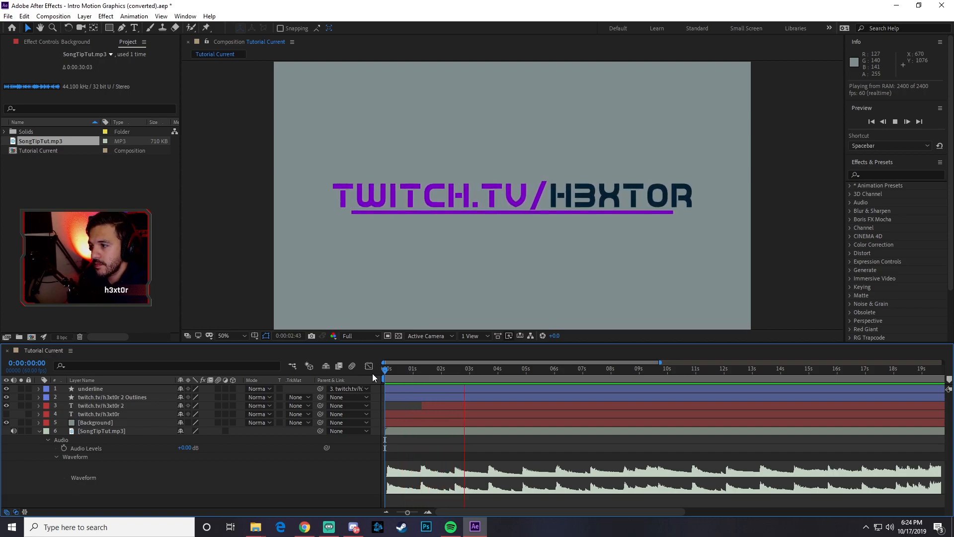
key(space)
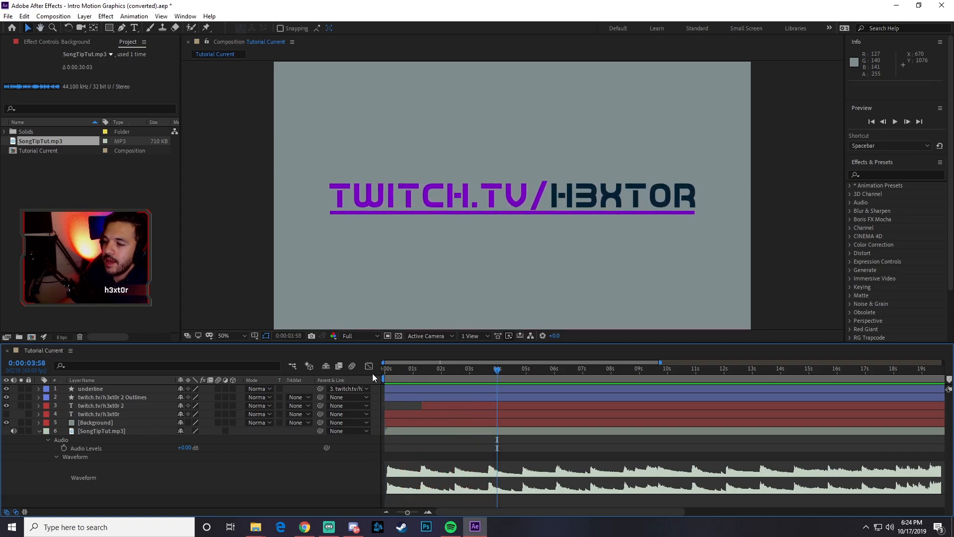
drag(494, 371, 440, 374)
key(space)
key(space)
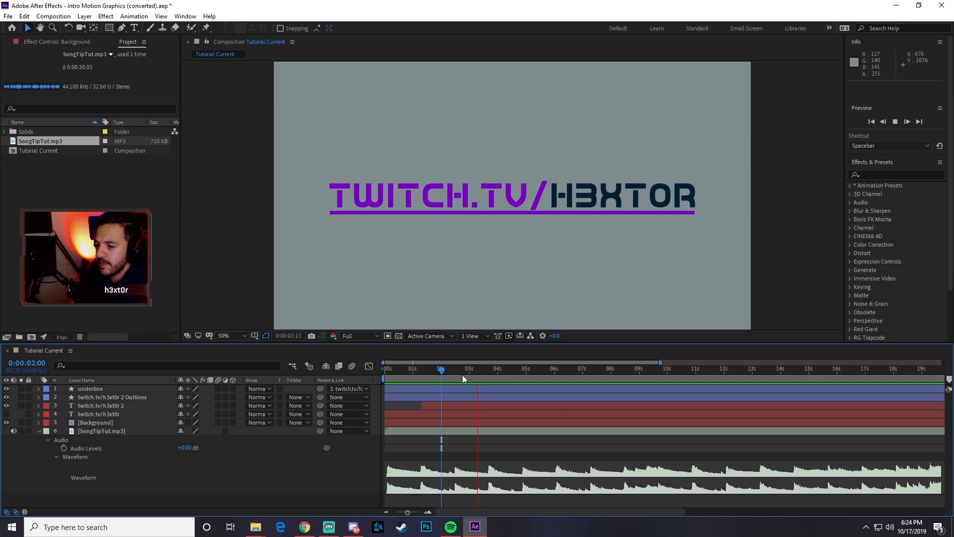
- Trim the ends of the underline, outlines and both twitch.tv text layers to the beat at 0:00:03:39
drag(479, 370, 488, 371)
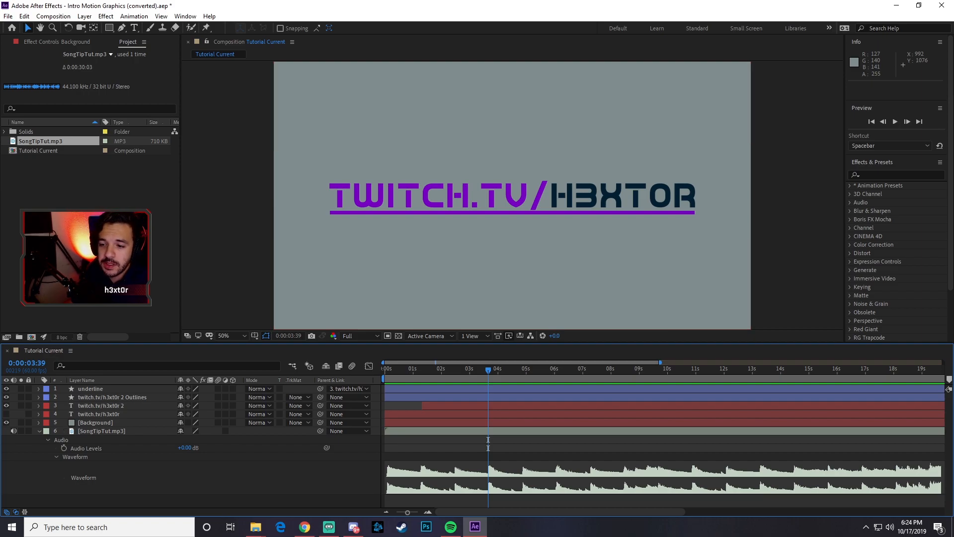
click(104, 388)
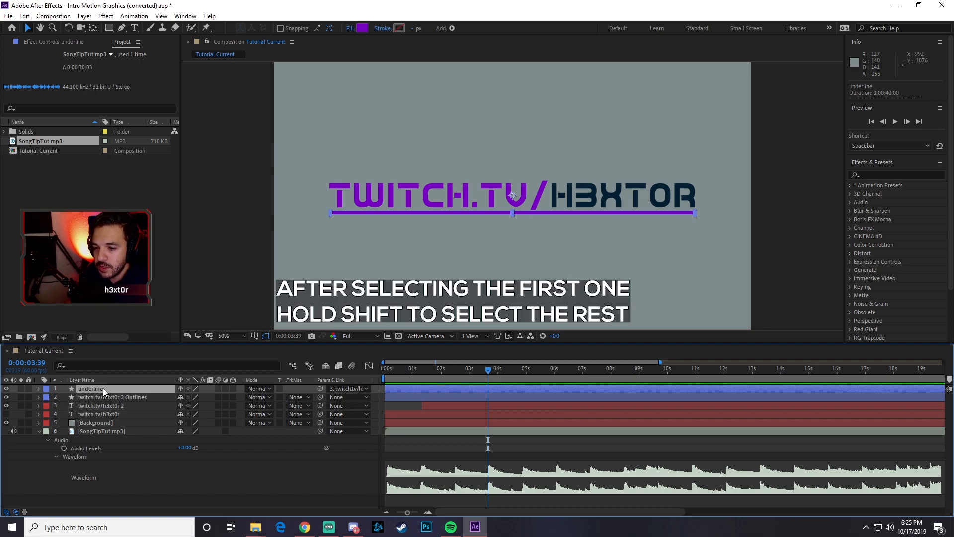
shift+click(100, 414)
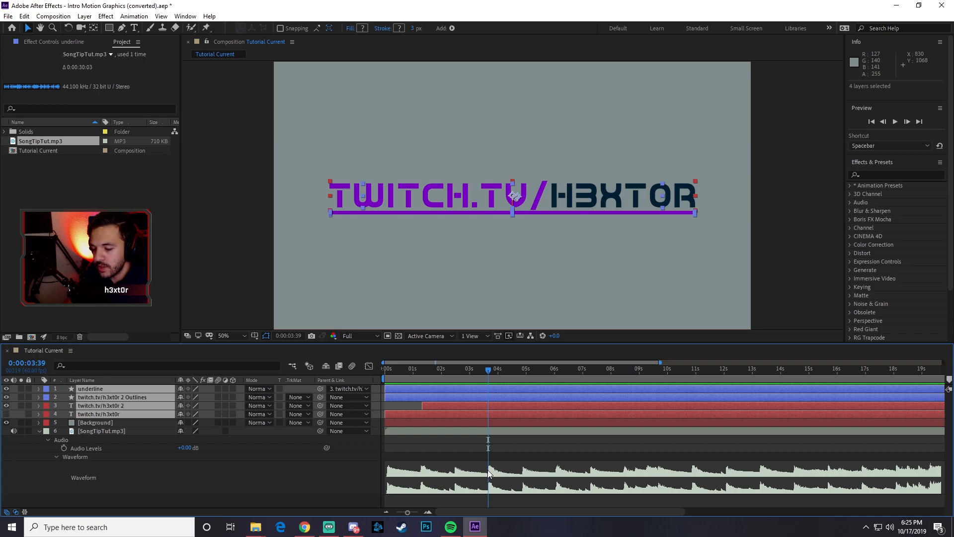
key(alt+bracketright)
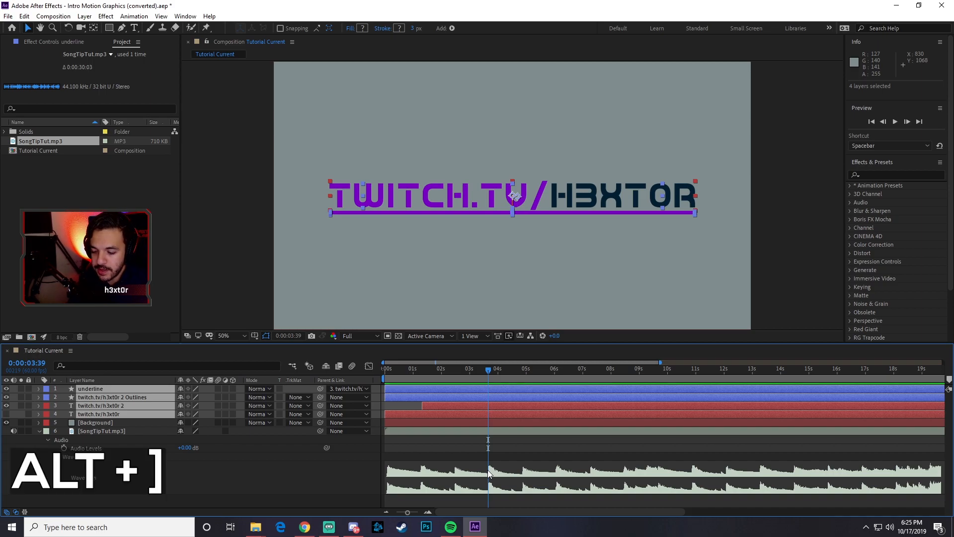
key(alt+bracketright)
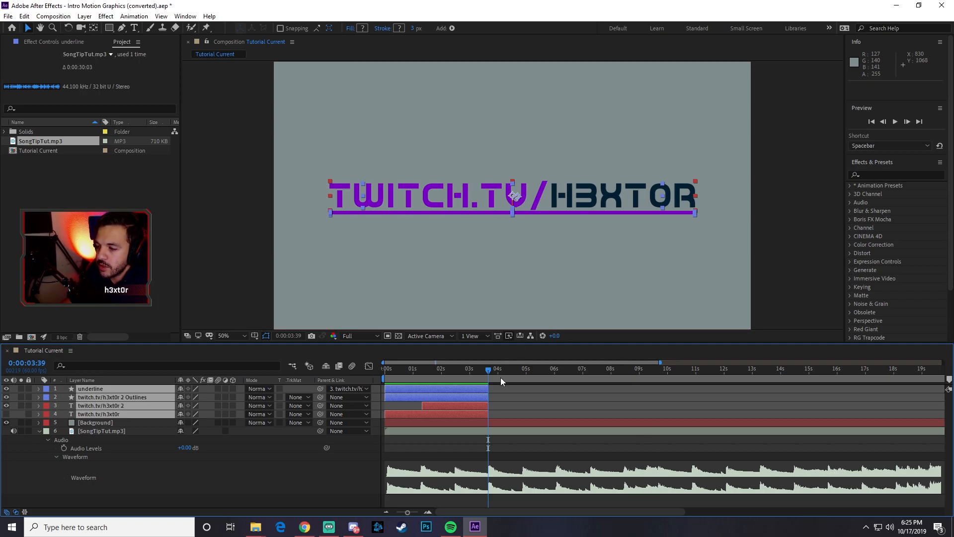
- Preview the composition past the trimmed layer ends, including once from the beginning
key(space)
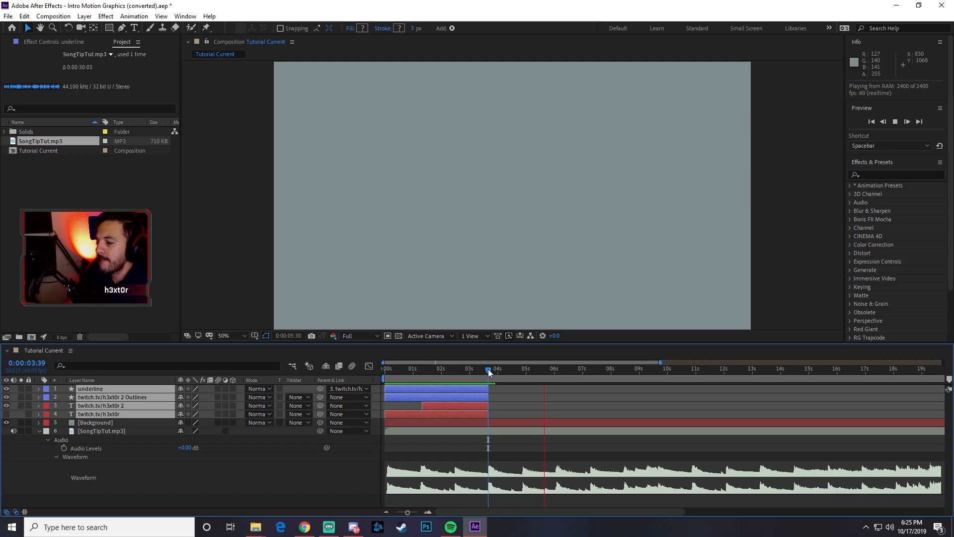
drag(504, 371, 375, 372)
key(space)
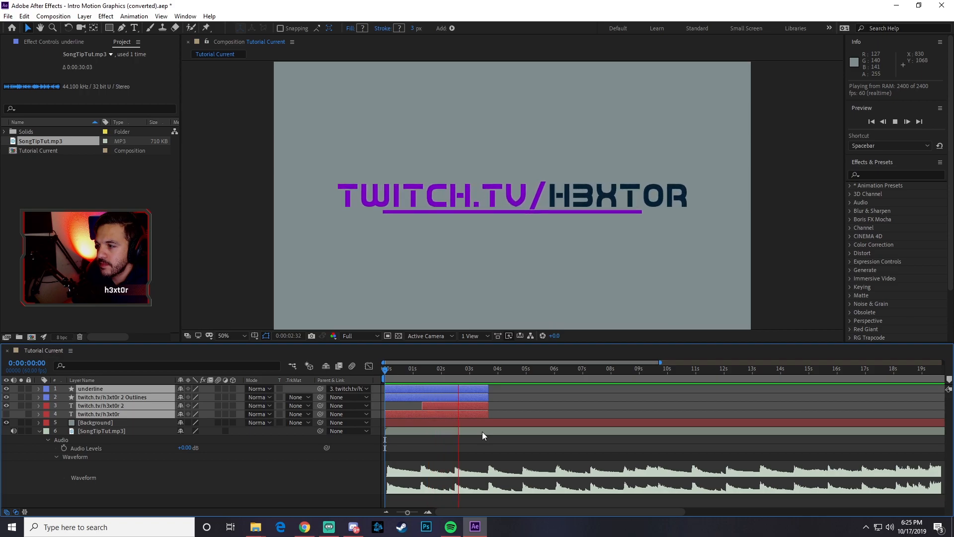
key(space)
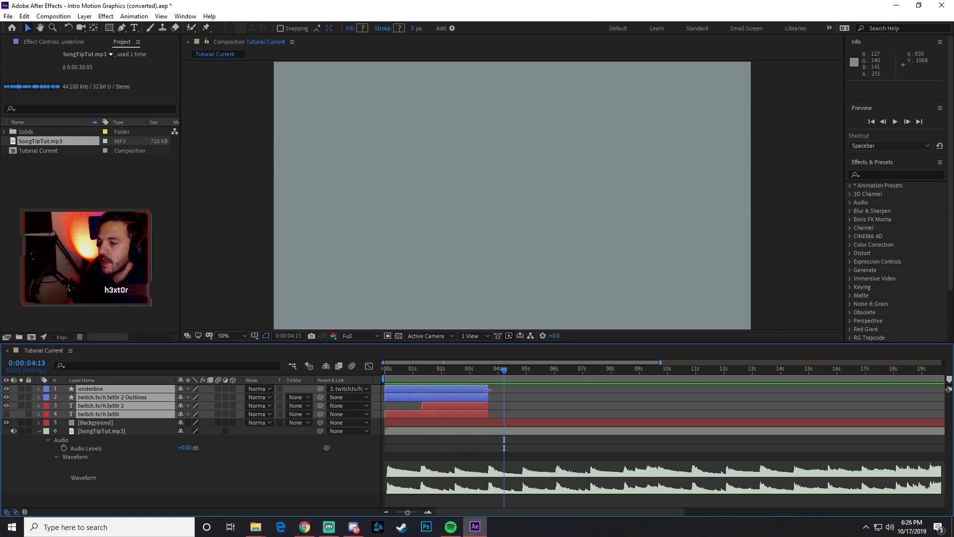
- Create a text layer reading "by" in the upper part of the composition at frame 0:00:03:40
click(488, 371)
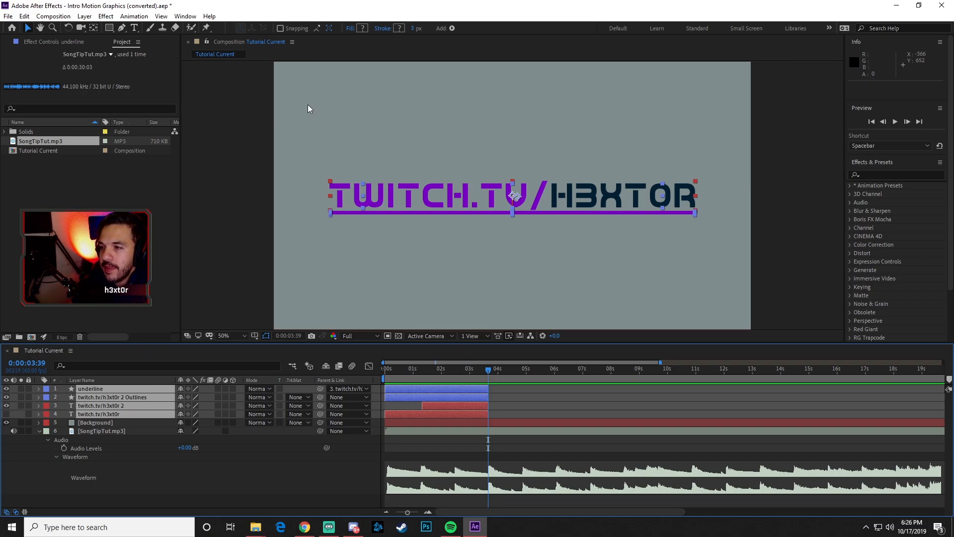
click(134, 28)
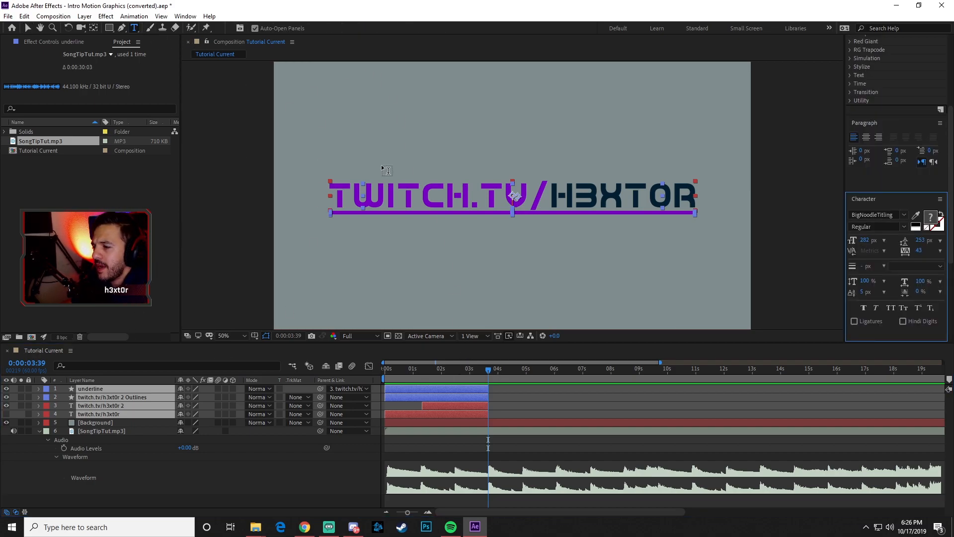
click(487, 372)
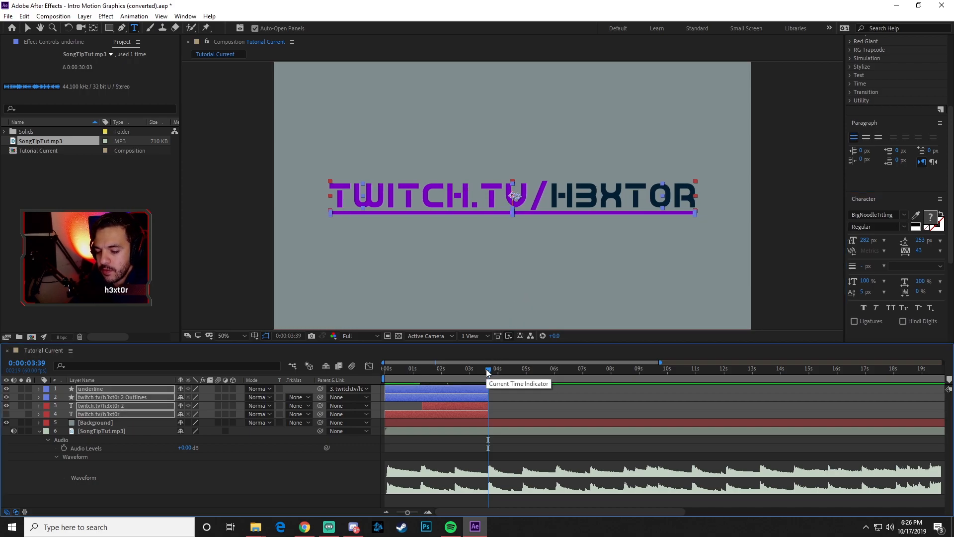
key(Page_Down)
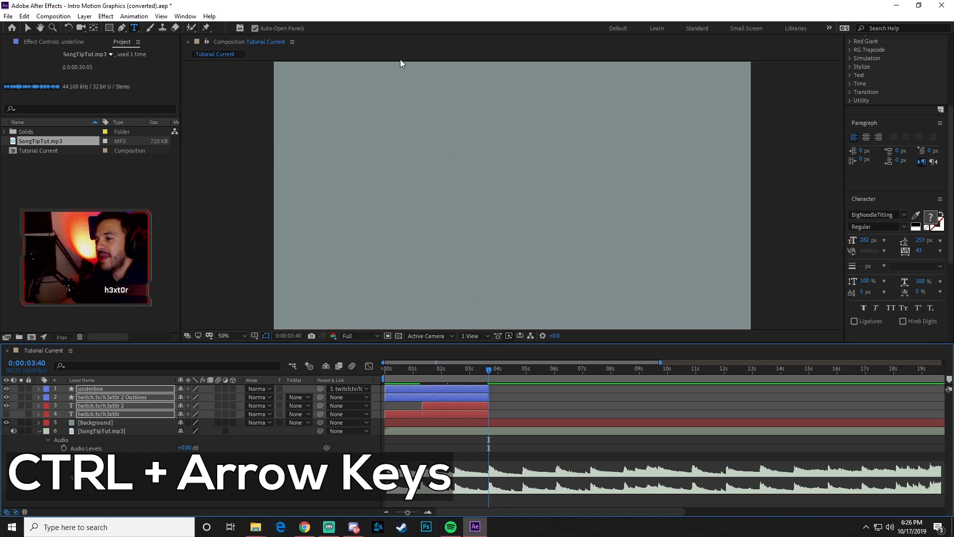
click(460, 141)
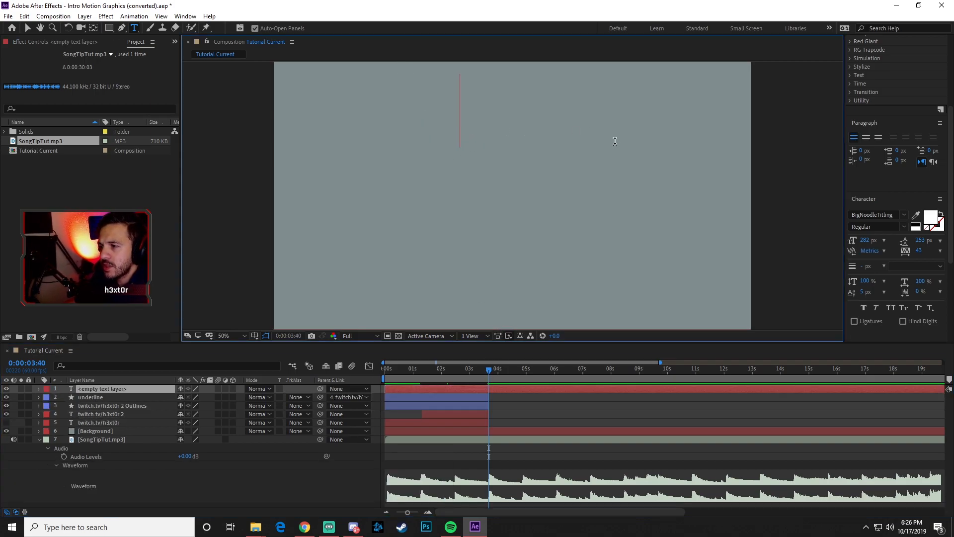
text(by)
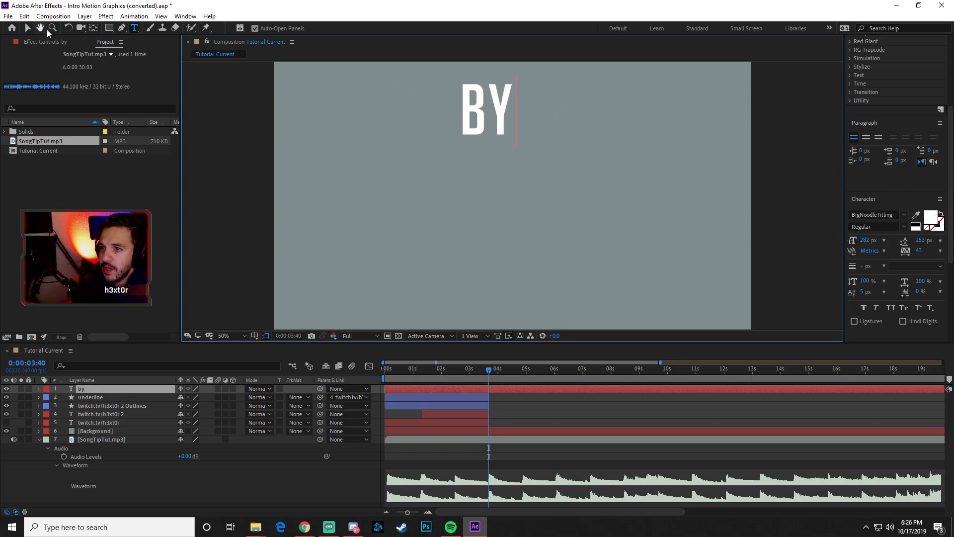
- Set the font size of the "by" text to 80 px
drag(502, 119, 459, 122)
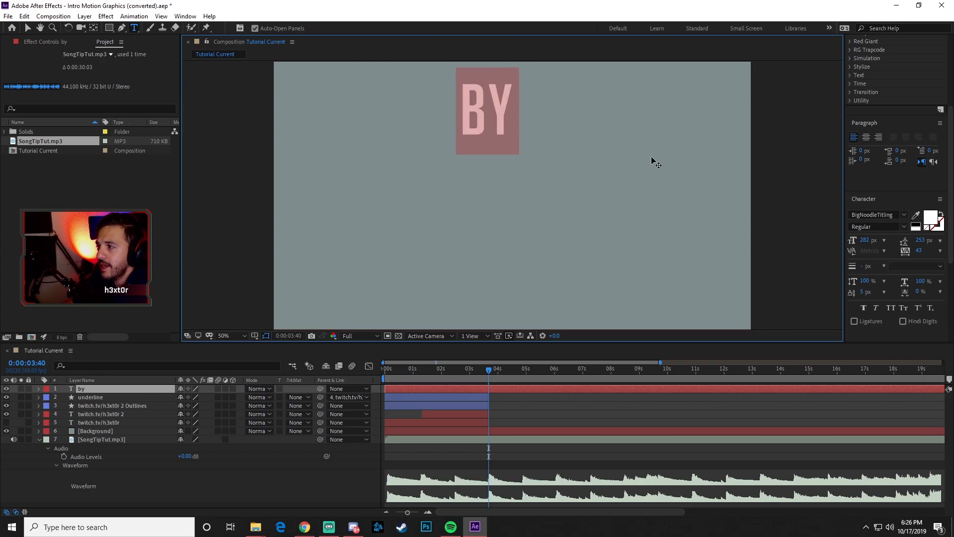
click(867, 240)
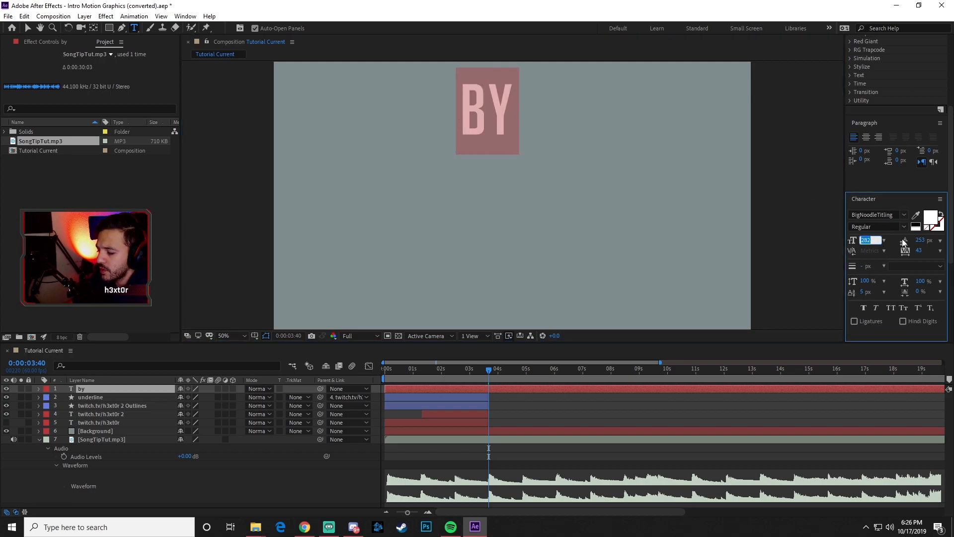
text(30)
key(BackSpace)
key(BackSpace)
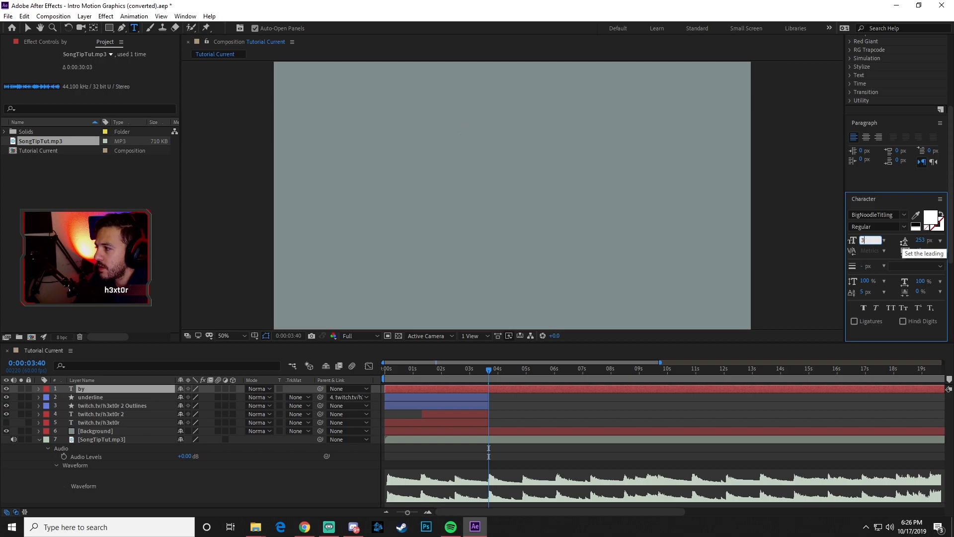
text(50)
key(BackSpace)
key(BackSpace)
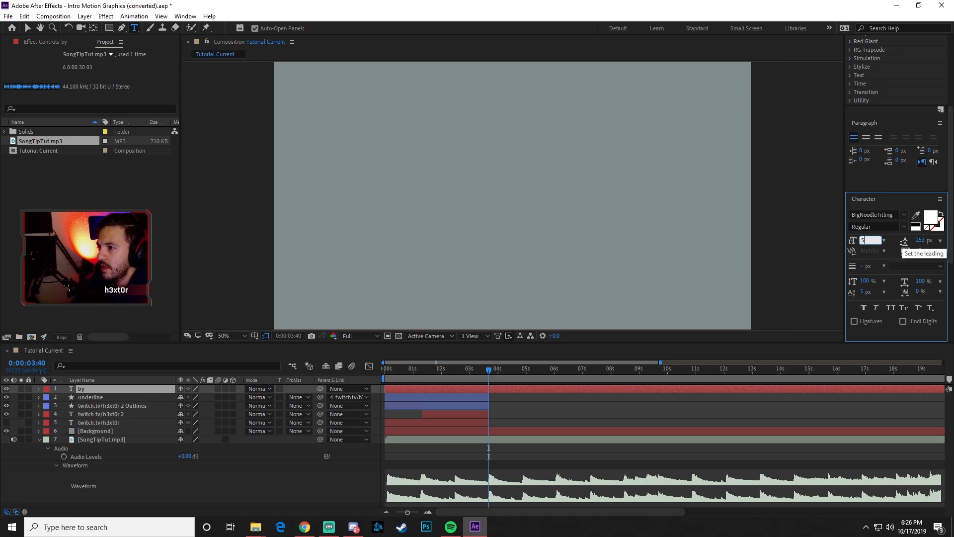
text(80)
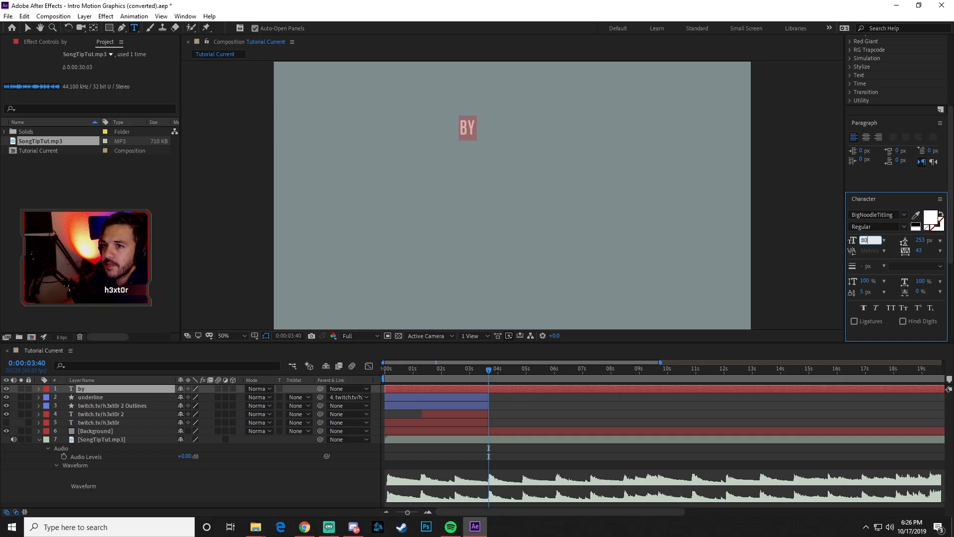
- Move the "by" text slightly down and to the left, and centre its anchor point on the text
click(27, 28)
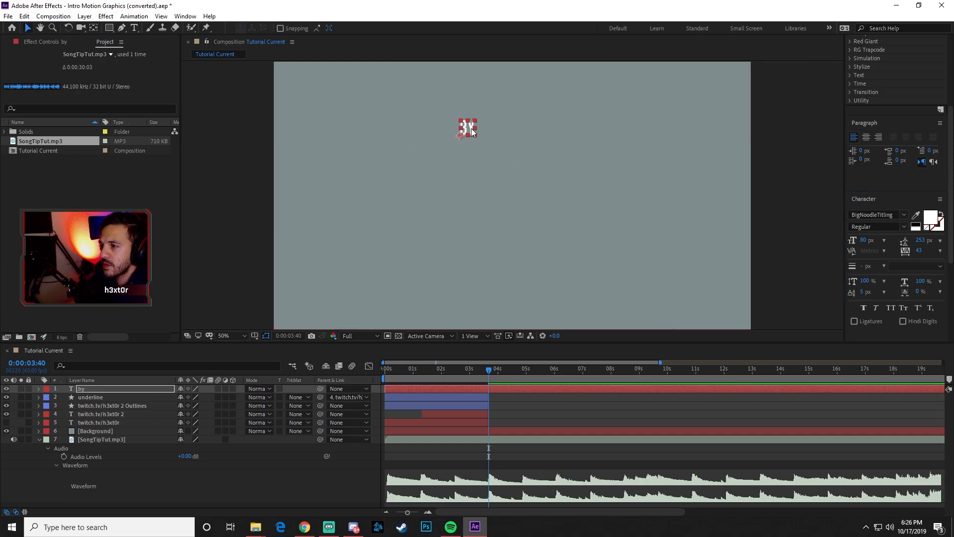
drag(474, 122, 458, 136)
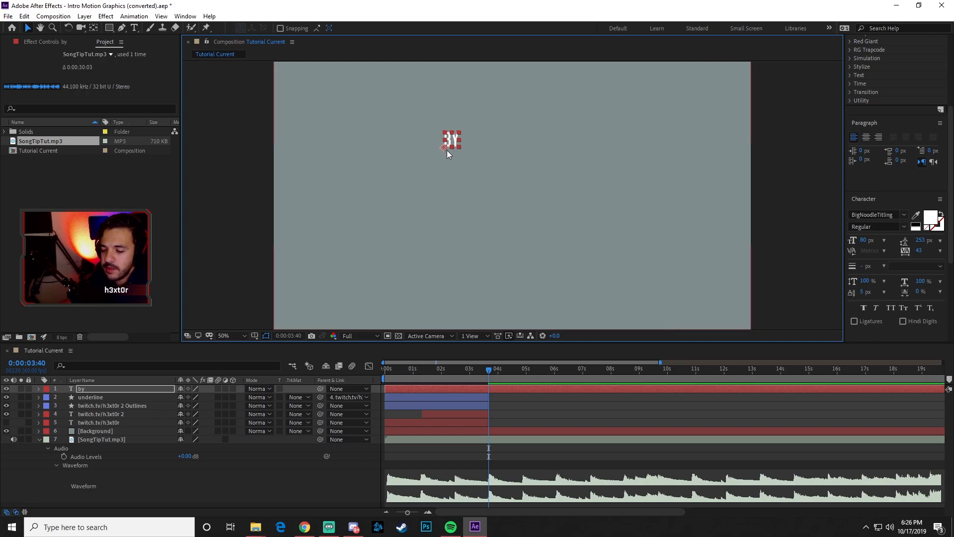
scroll(446, 150, up, 2)
key(space)
drag(417, 115, 428, 270)
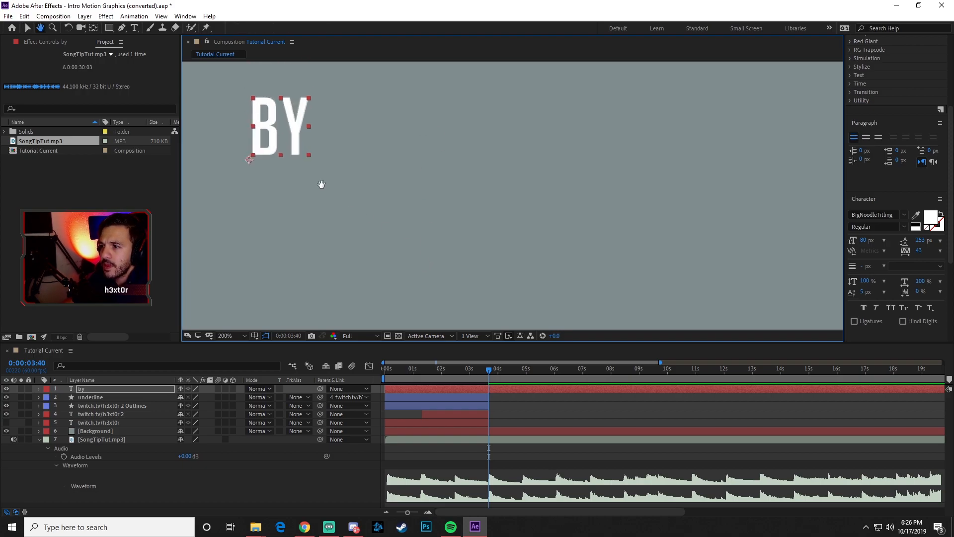
drag(322, 184, 441, 214)
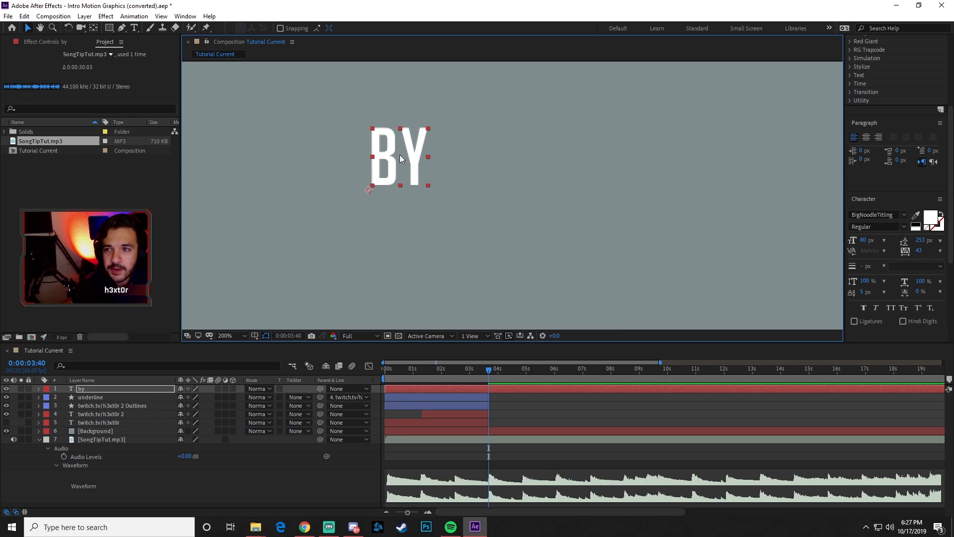
ctrl+double_click(94, 30)
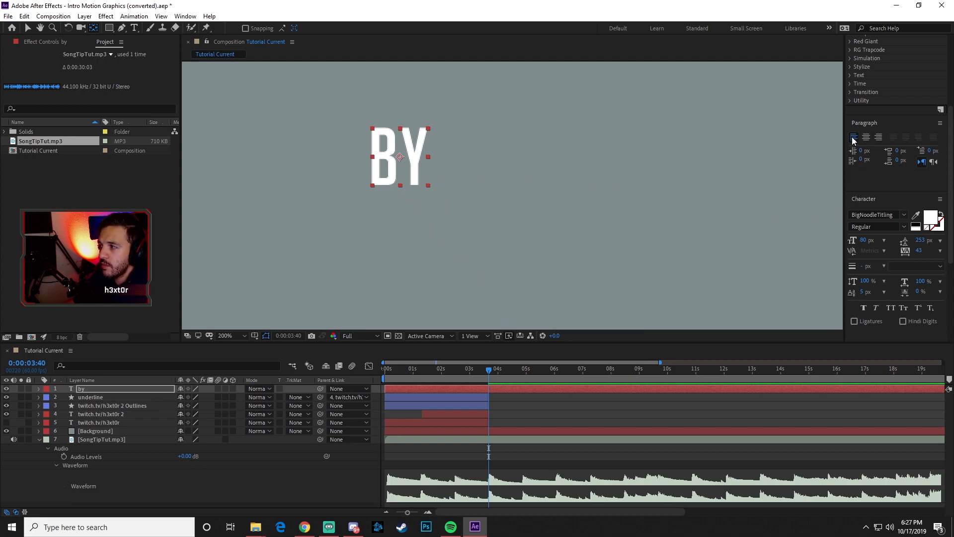
- Right-align the "by" text and recentre its anchor point on the text
click(880, 141)
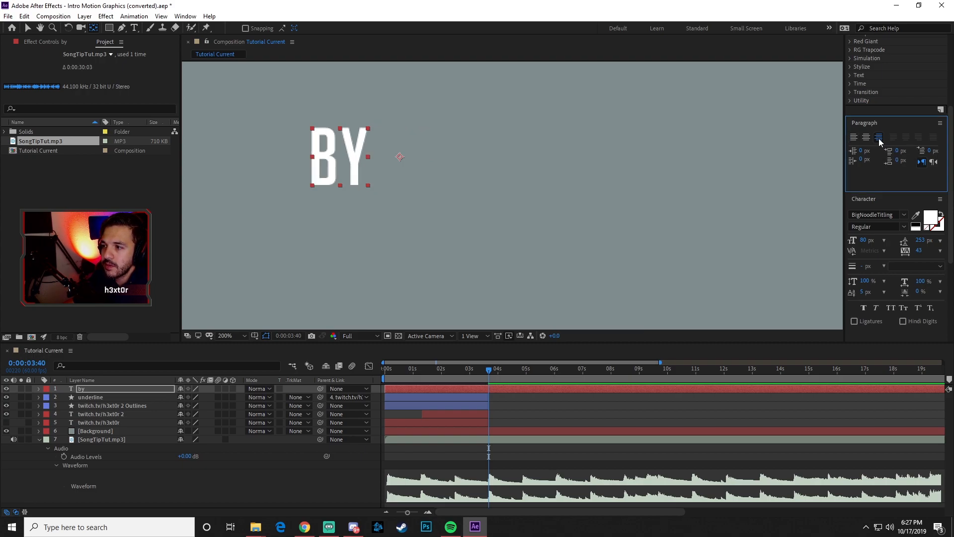
click(95, 32)
key(ctrl+alt+Home)
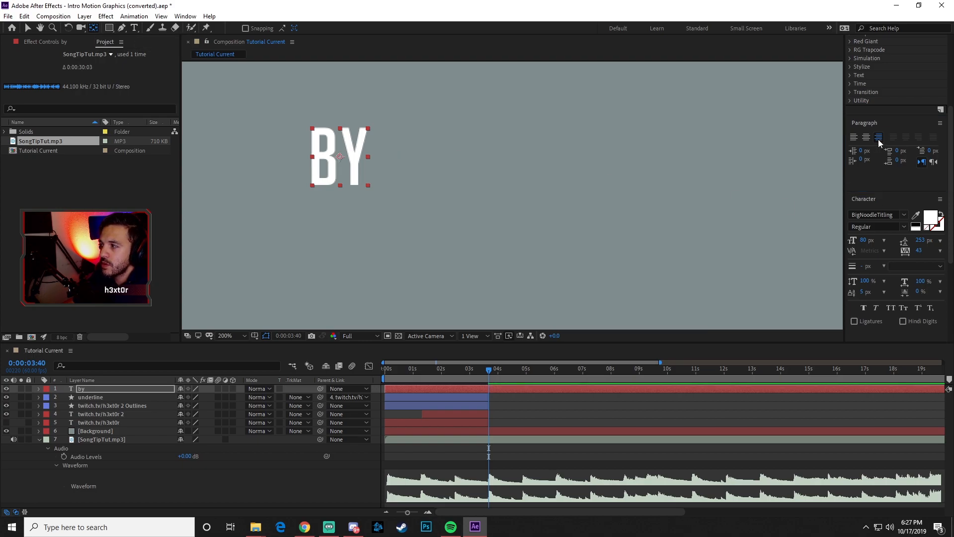
click(33, 29)
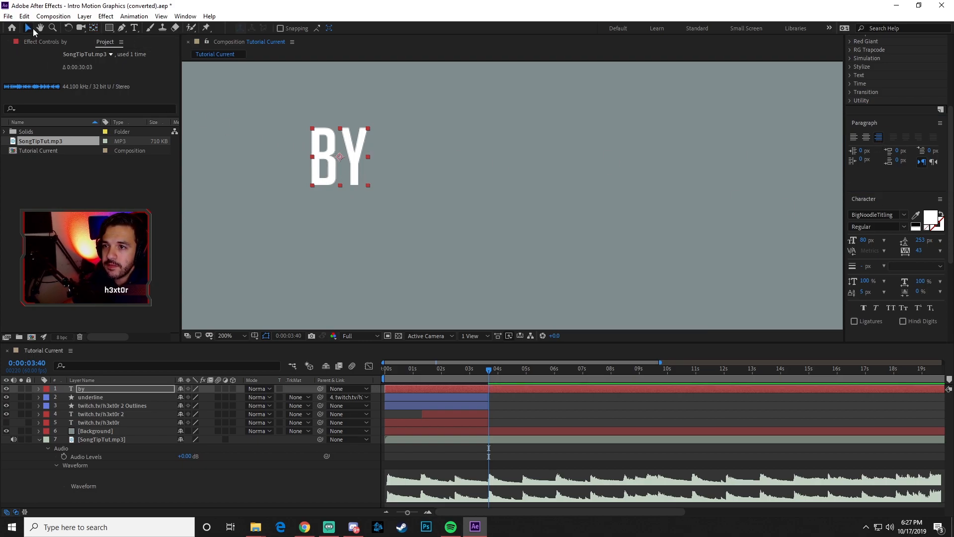
- Duplicate the "by" text layer
key(comma)
key(comma)
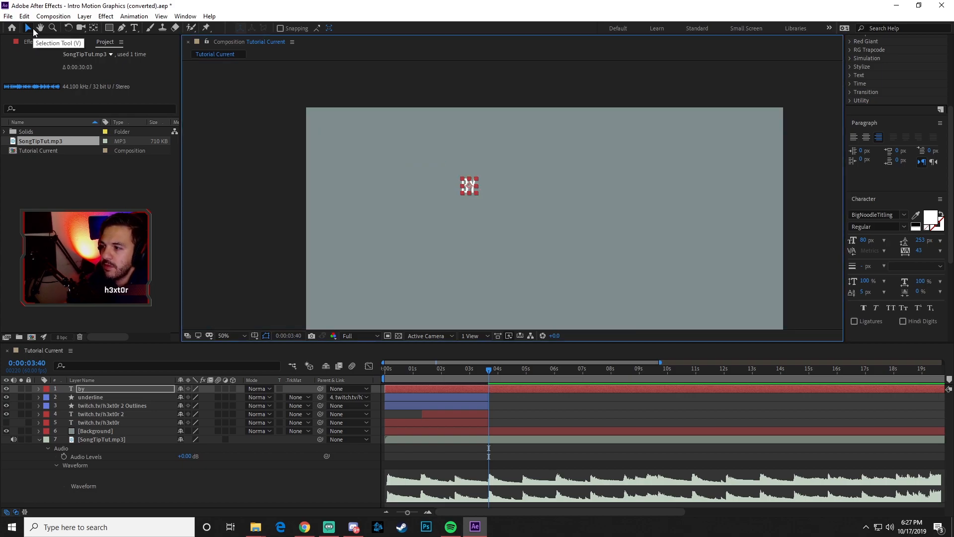
key(period)
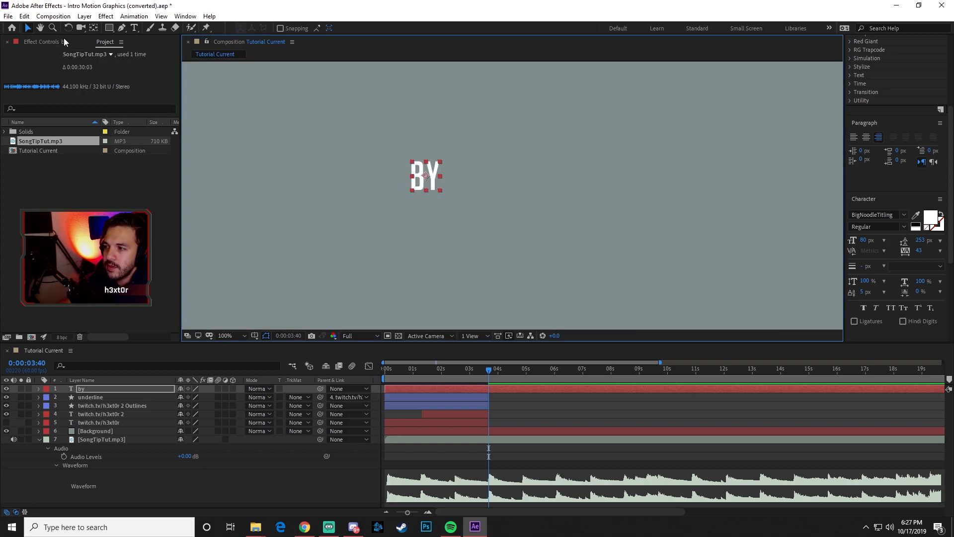
click(80, 389)
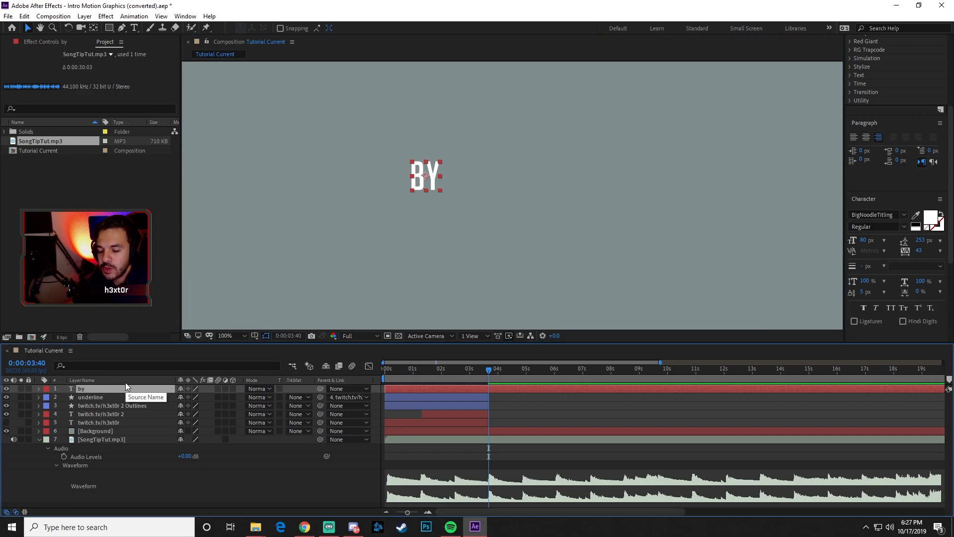
key(ctrl+d)
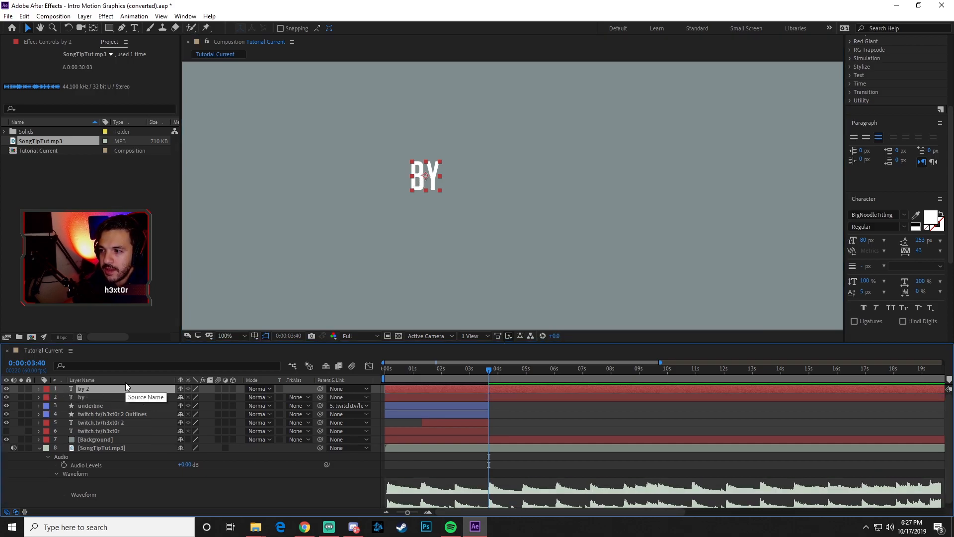
- Duplicate the "by" text layer until there are six copies in total
key(ctrl+d)
key(ctrl+d)
key(ctrl+d)
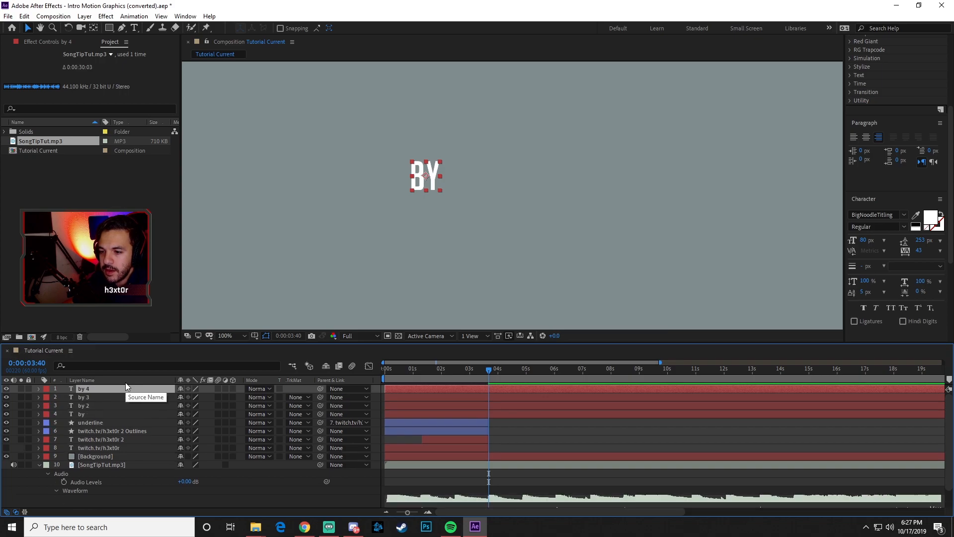
key(ctrl+d)
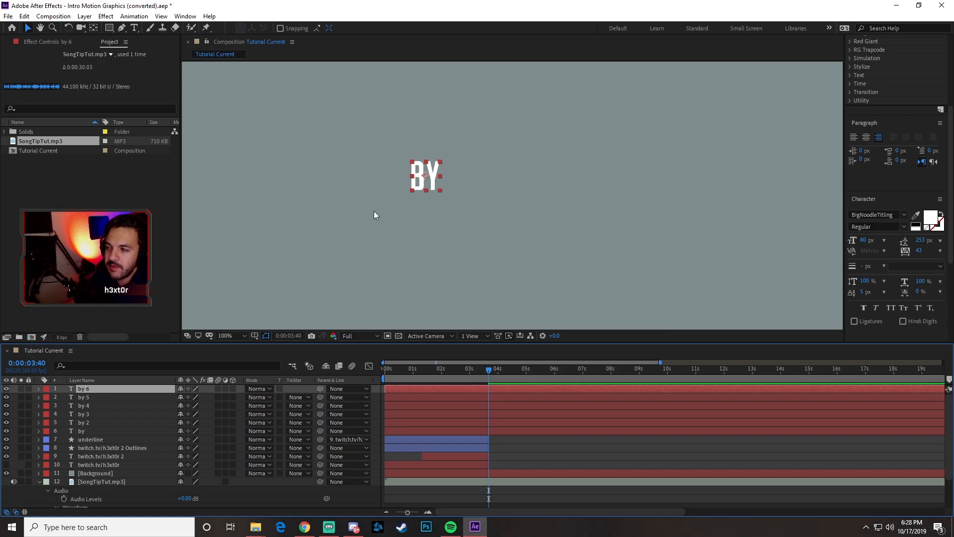
- Move the second "by" layer directly below the first word and change its text to "THE"
click(100, 421)
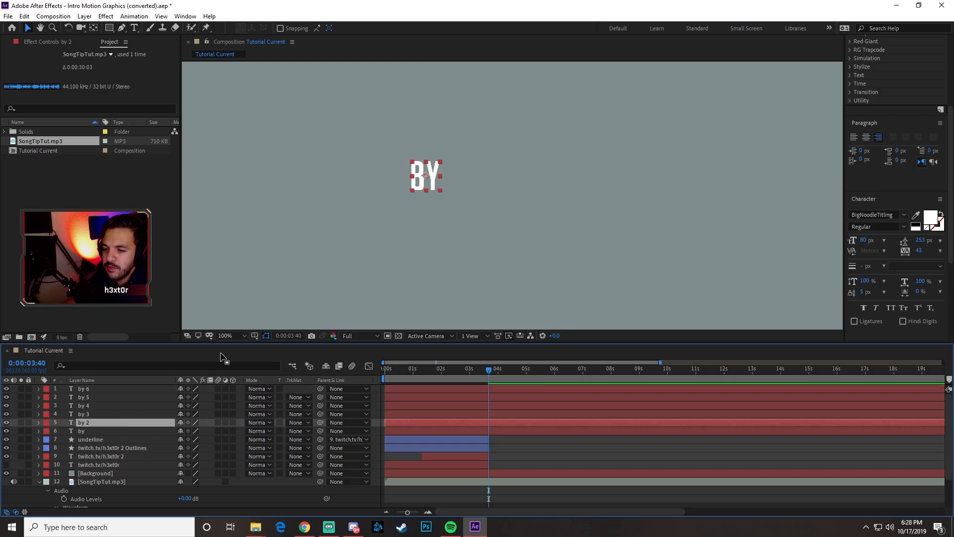
drag(418, 180, 382, 177)
drag(382, 211, 418, 212)
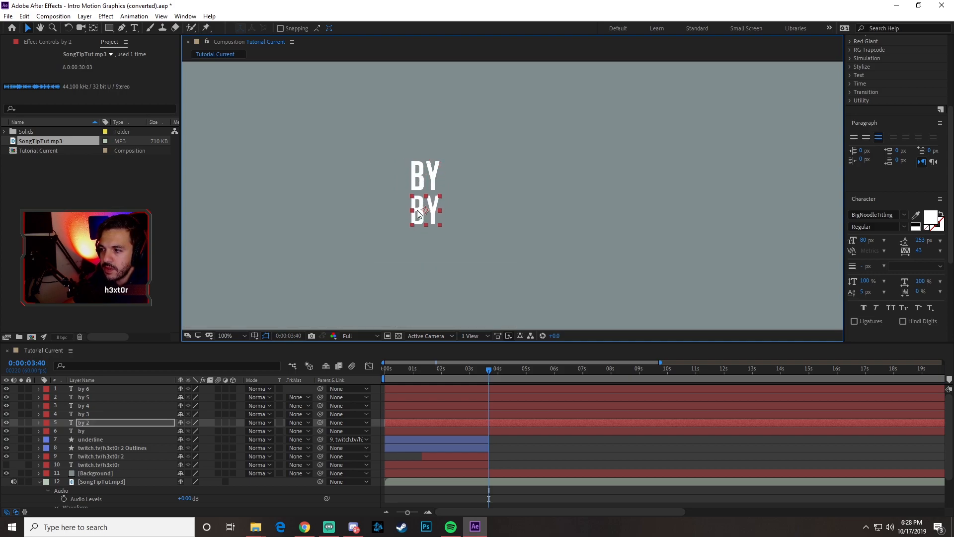
double_click(423, 215)
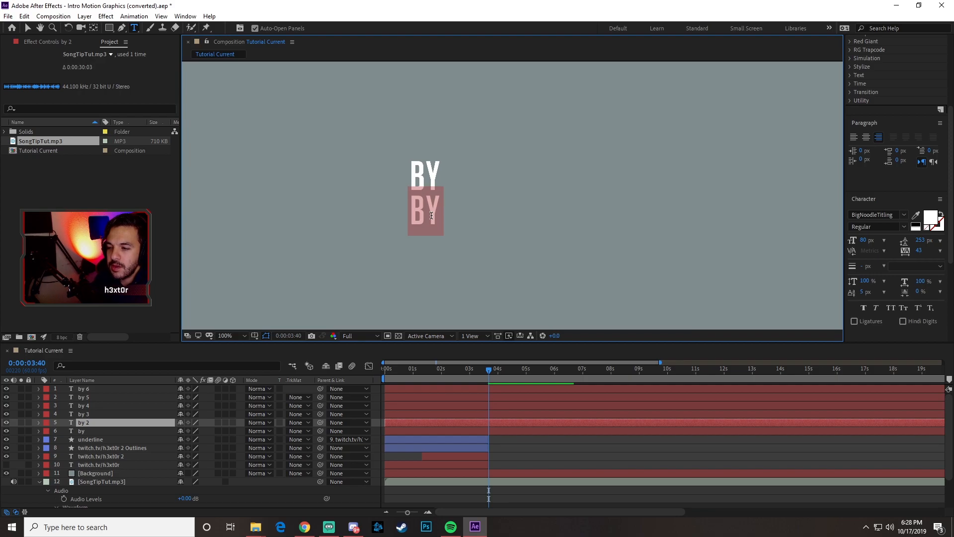
text(THE)
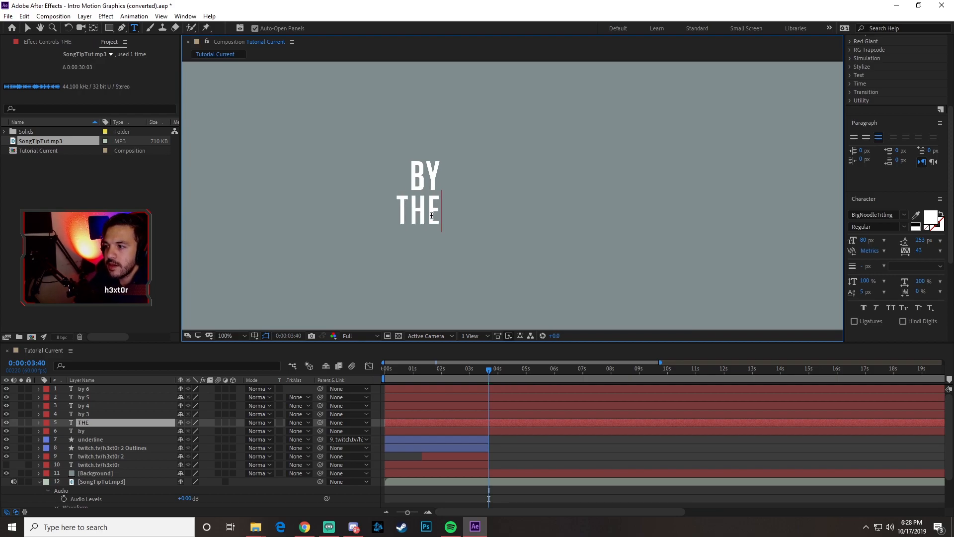
click(28, 28)
- Place the third "by" layer directly below "THE" and change its text to "END"
click(85, 413)
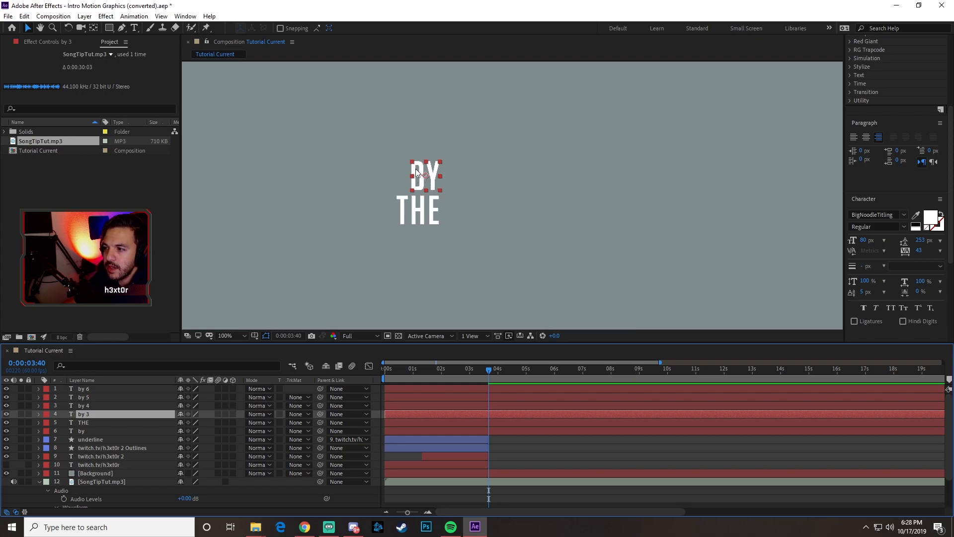
drag(415, 168, 421, 242)
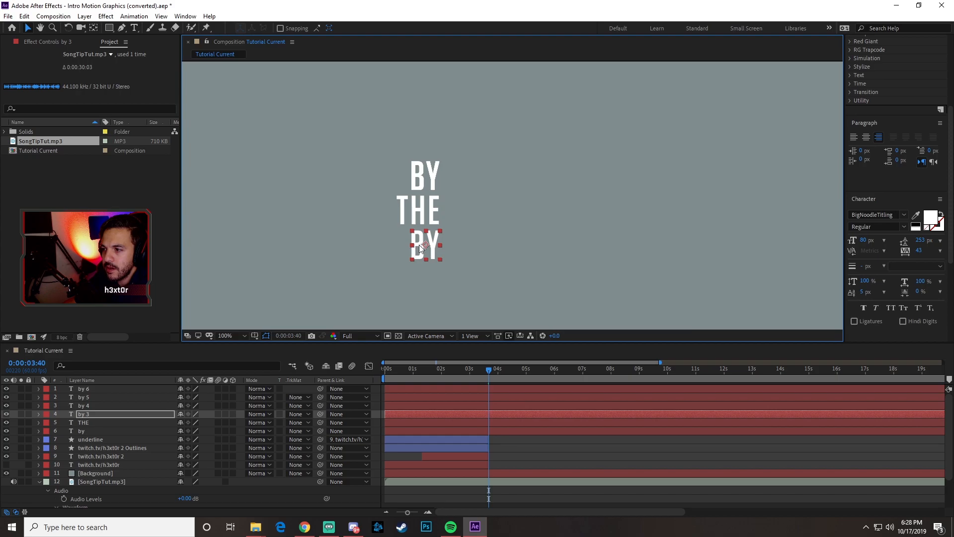
double_click(419, 243)
text(END)
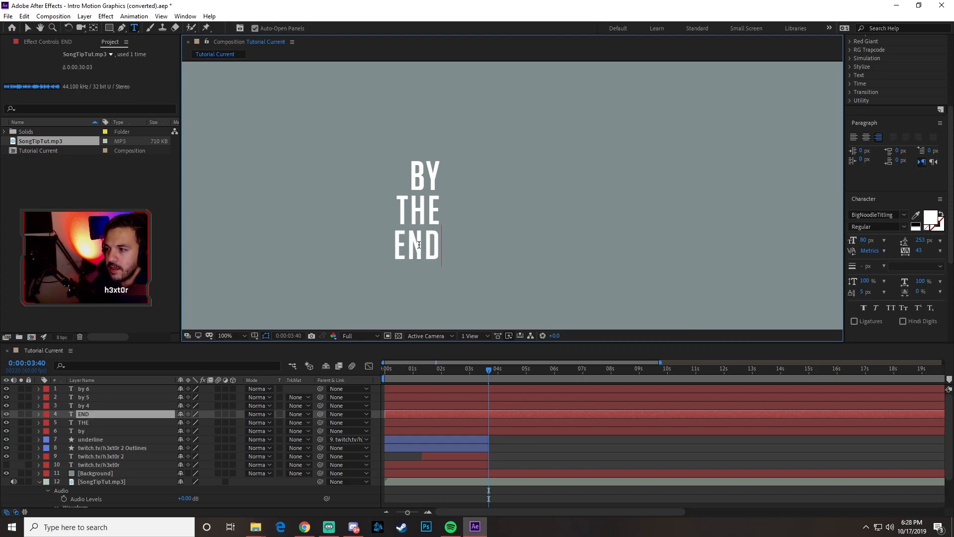
click(28, 28)
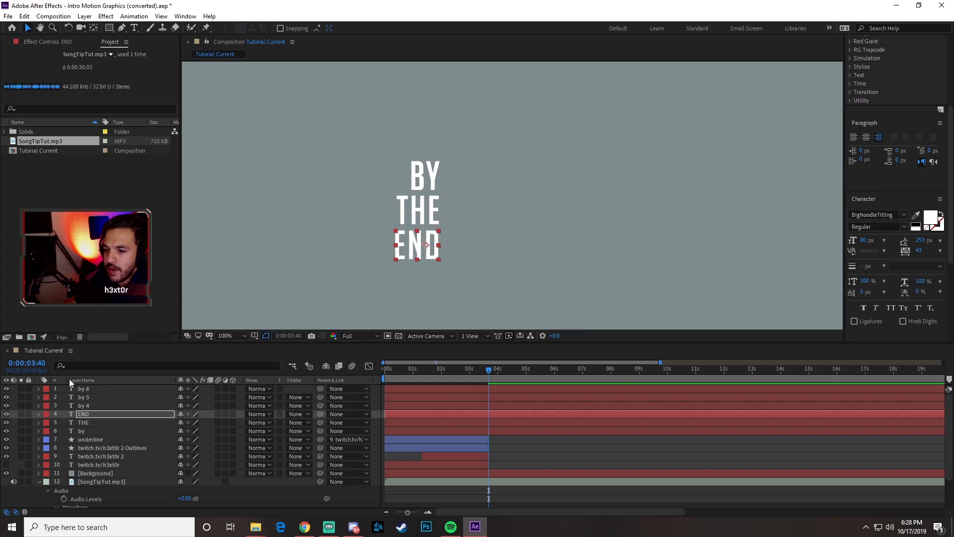
- Place the fourth "by" layer directly below "END" and change its text to "OF"
click(83, 405)
drag(416, 174, 416, 249)
drag(419, 178, 420, 280)
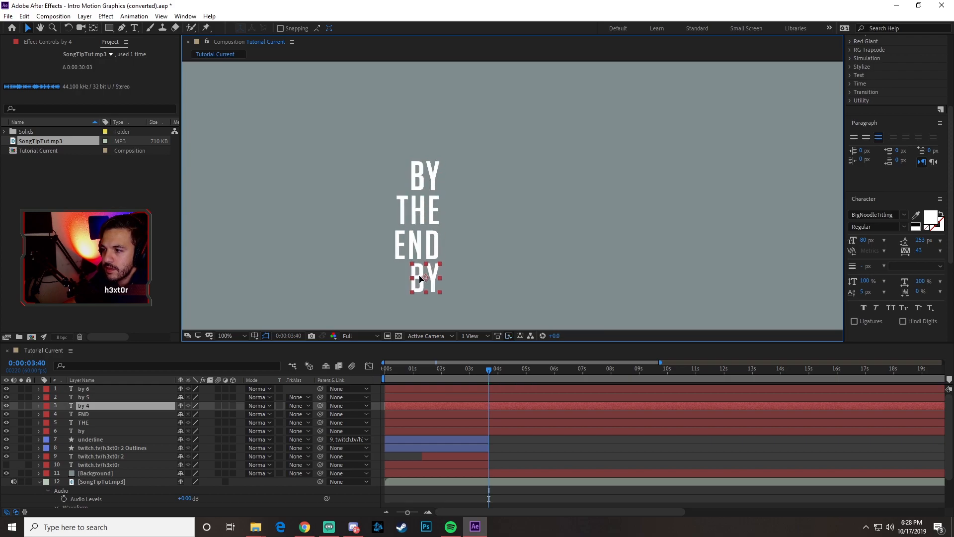
double_click(424, 276)
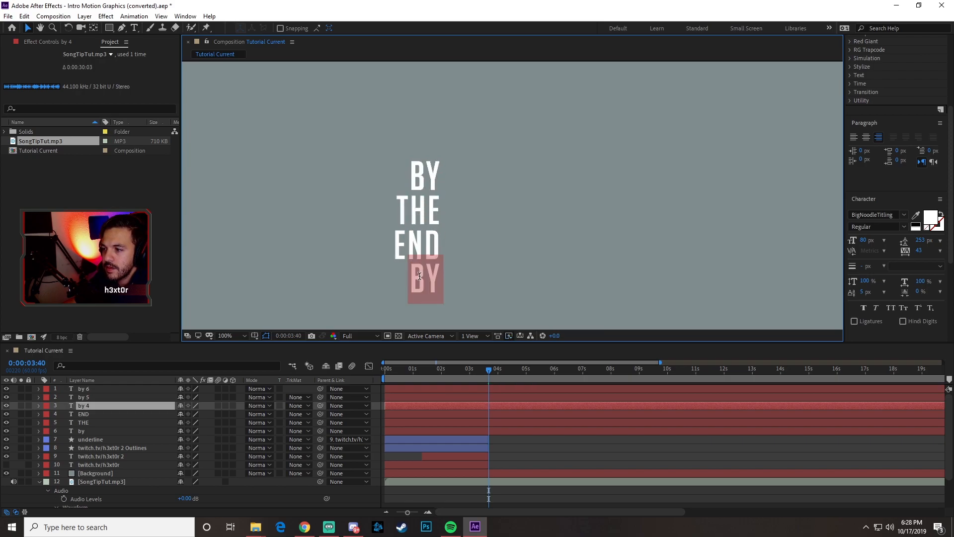
text(OF)
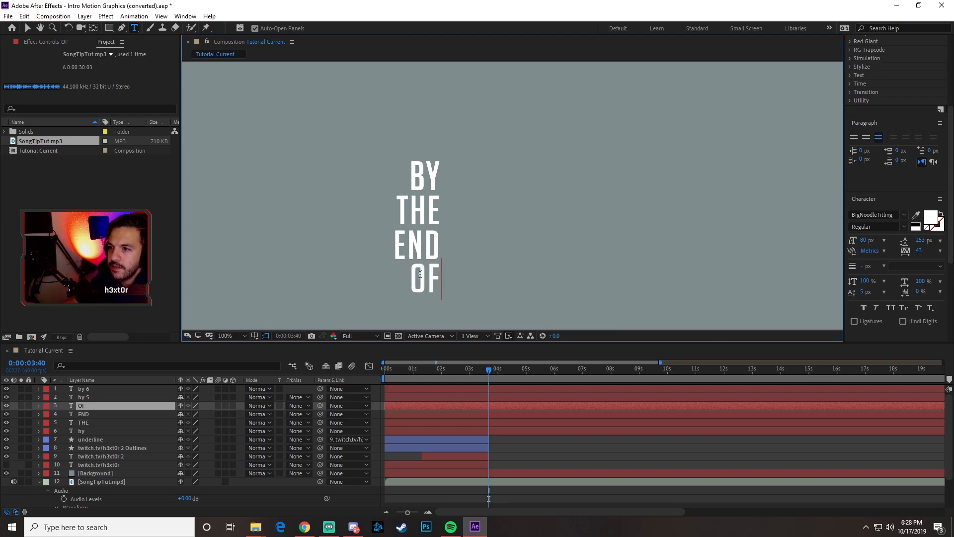
click(28, 28)
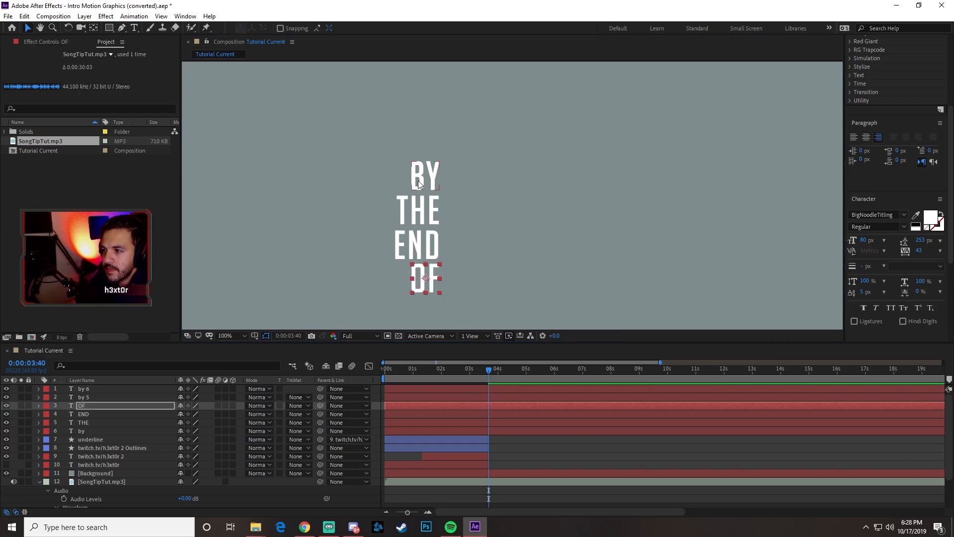
- Place the fifth "by" layer directly below "OF" and change its text to "THIS"
click(89, 397)
drag(418, 175, 417, 313)
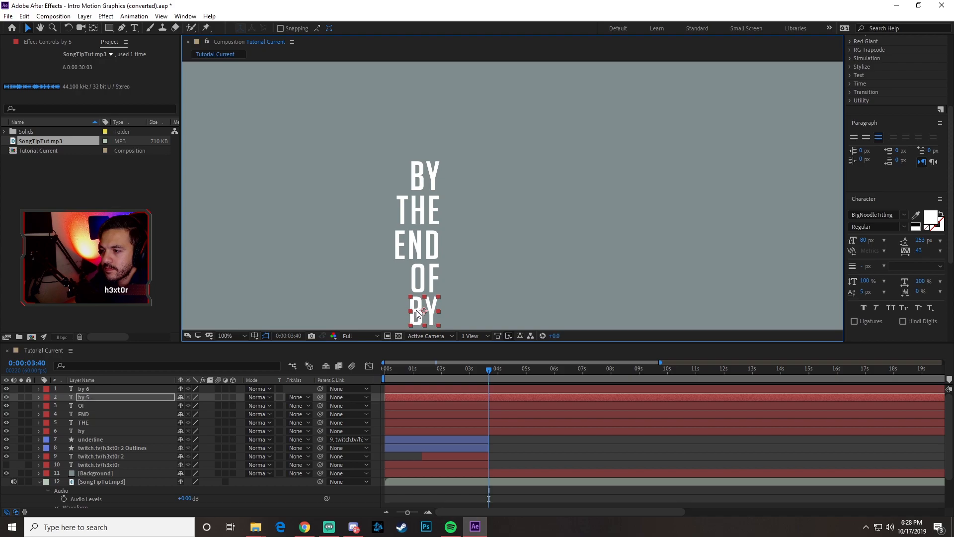
double_click(421, 308)
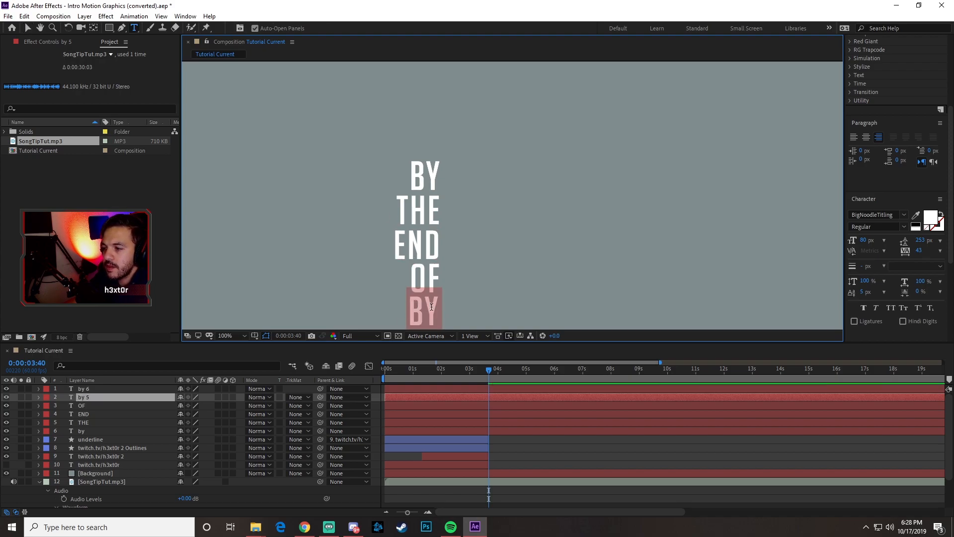
text(THIS)
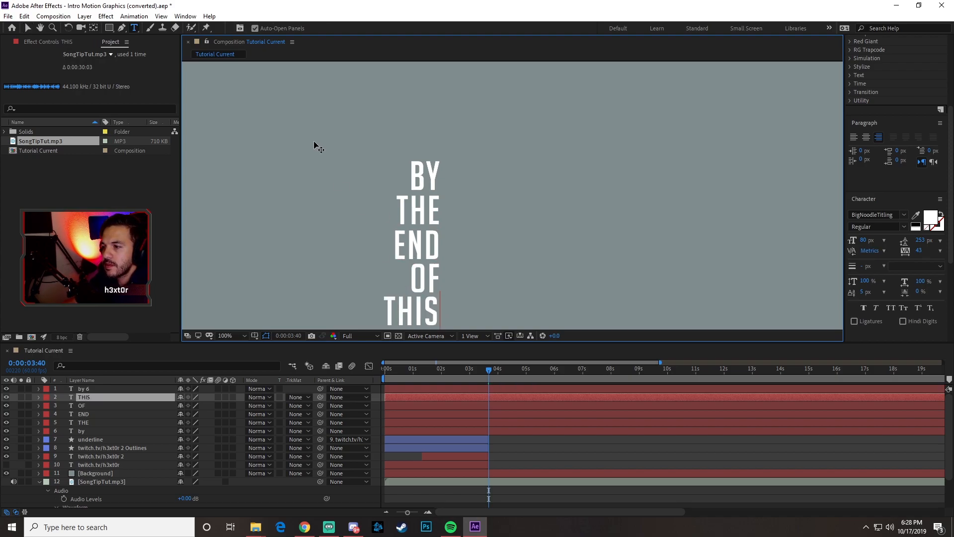
click(28, 28)
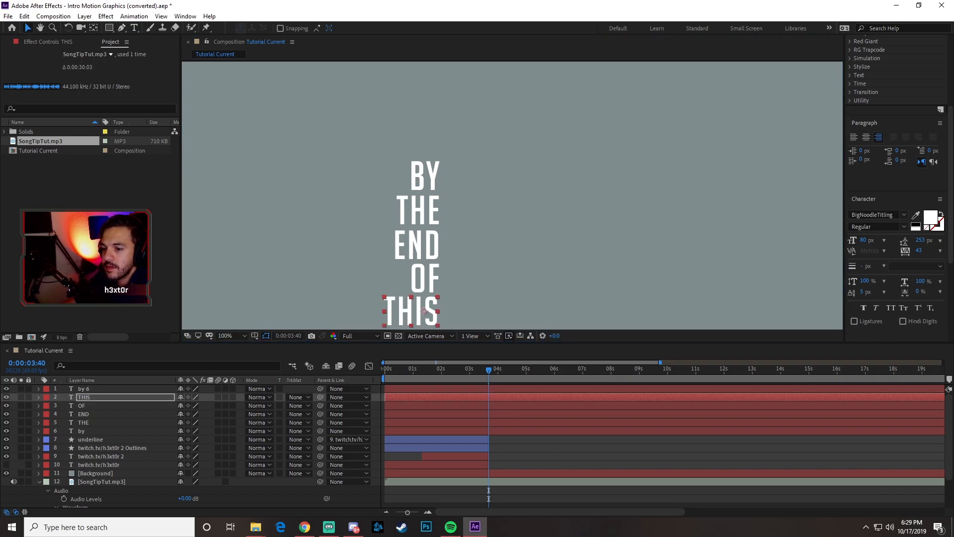
- Place the last "by" copy directly below "THIS" and change its text to "VIDEO"
click(79, 390)
click(417, 176)
drag(417, 176, 423, 294)
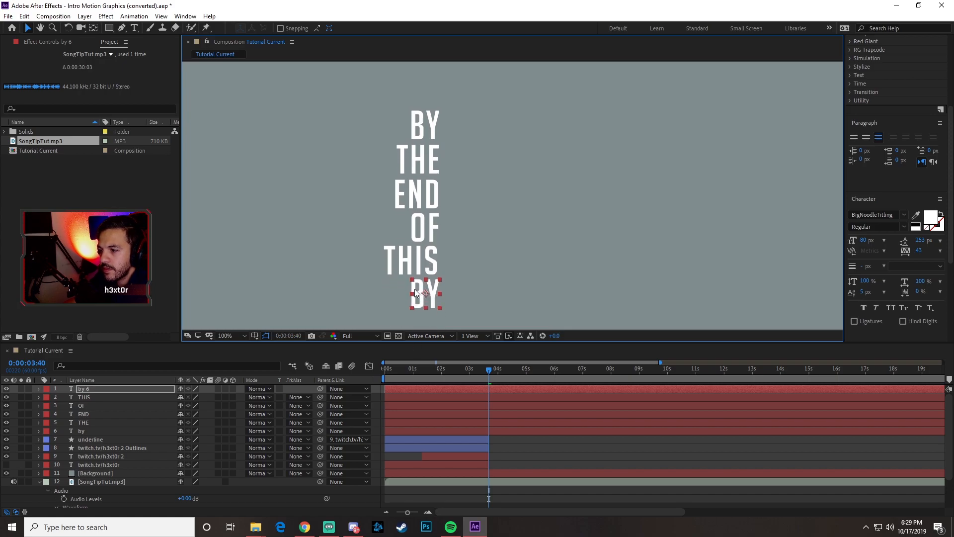
double_click(423, 293)
text(VIDEO)
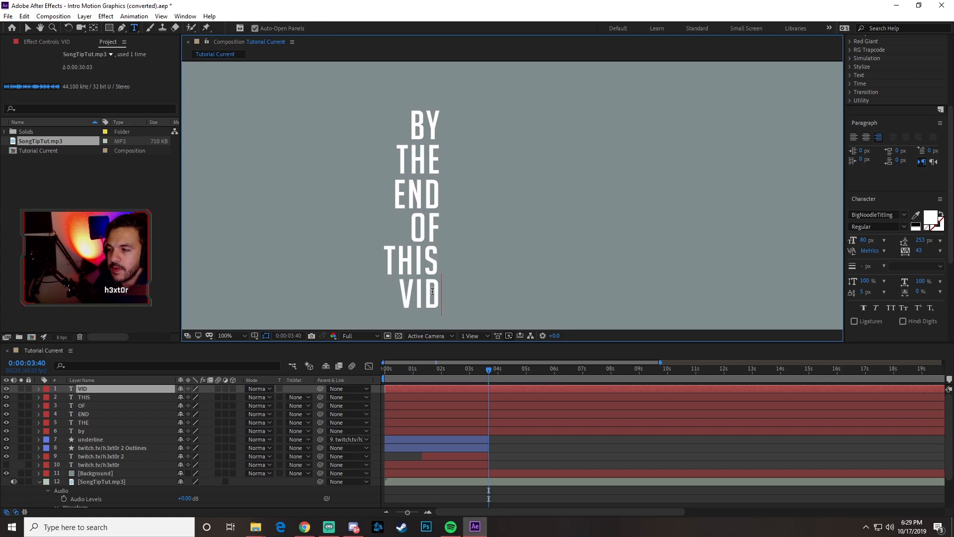
click(28, 28)
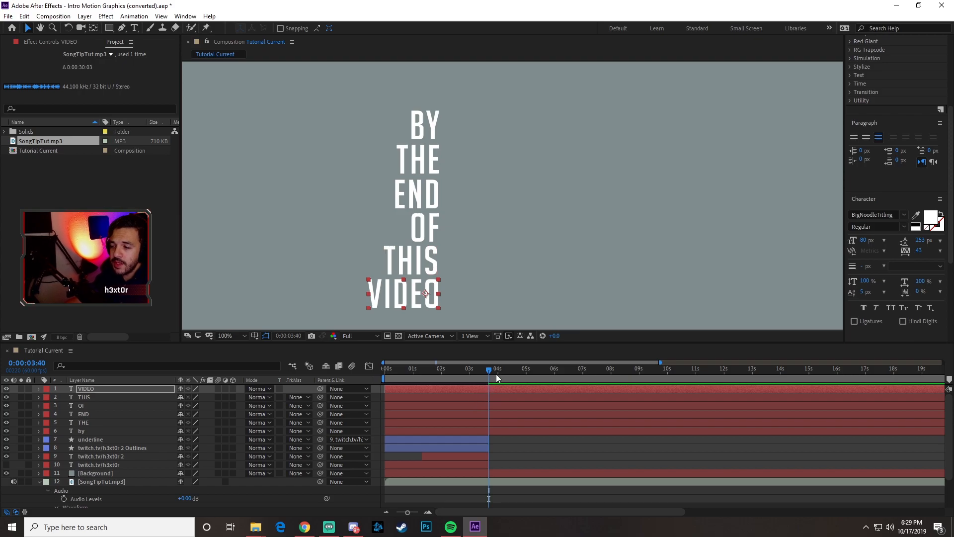
- Trim the start of all six word layers, from "VIDEO" to "by", to 0:00:03:40
click(86, 389)
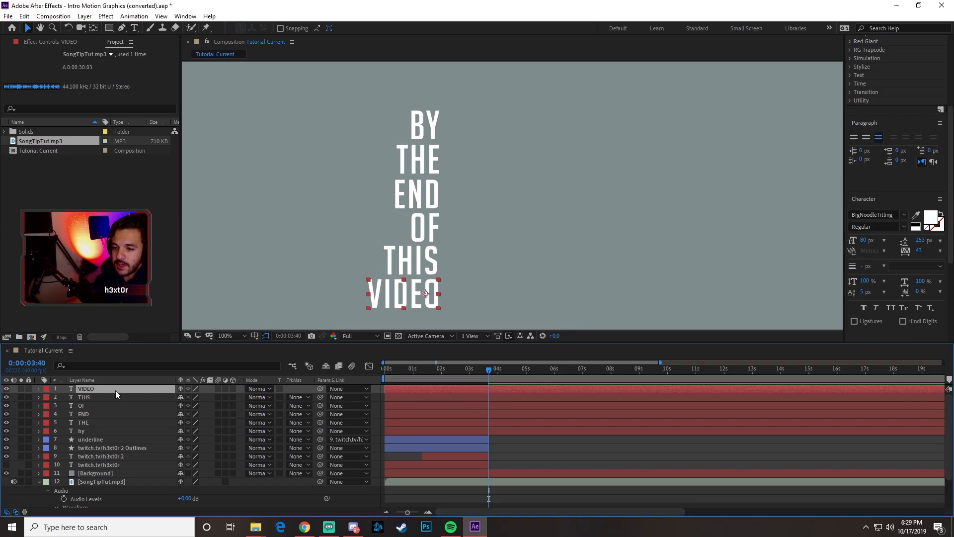
shift+click(86, 433)
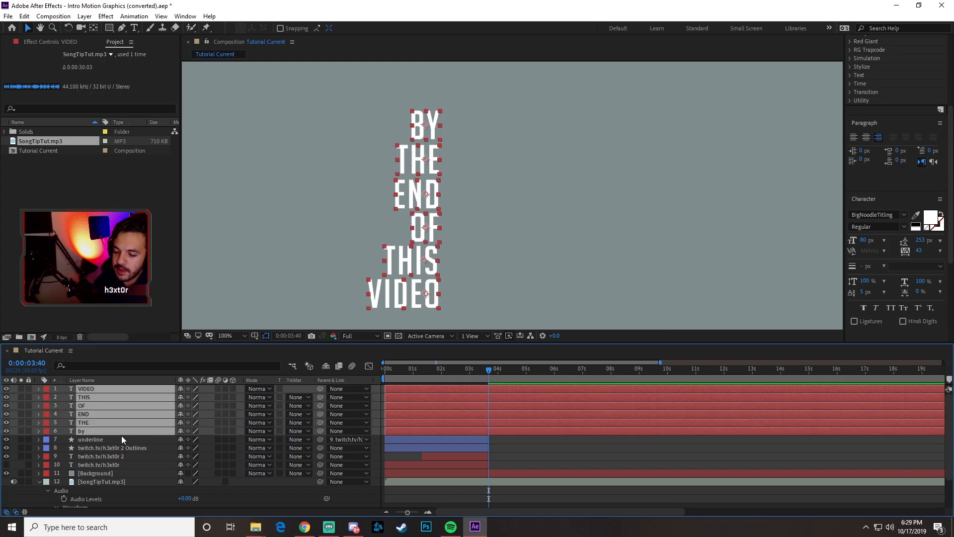
key(alt+bracketleft)
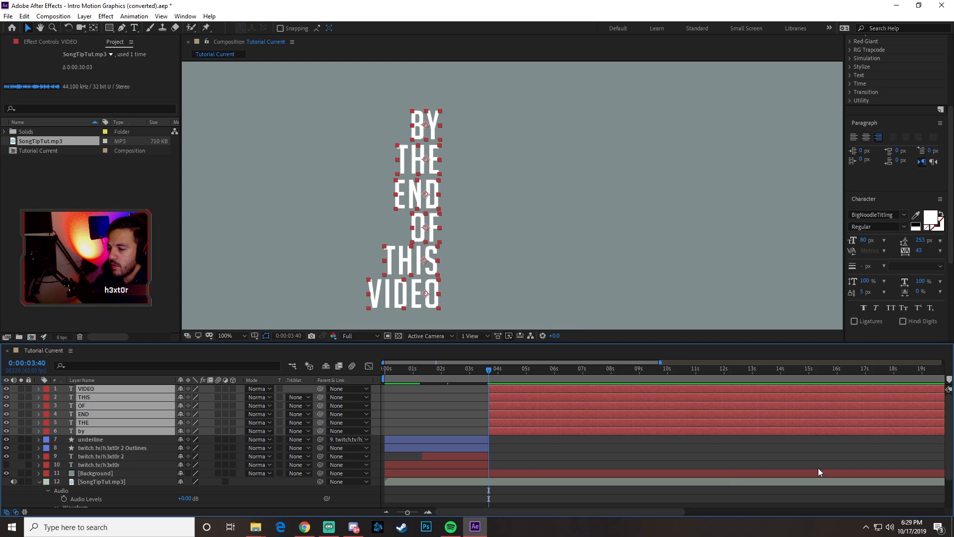
- Trim the end of the six word layers to 0:00:04:04, using the audio waveform as reference
drag(951, 425, 951, 454)
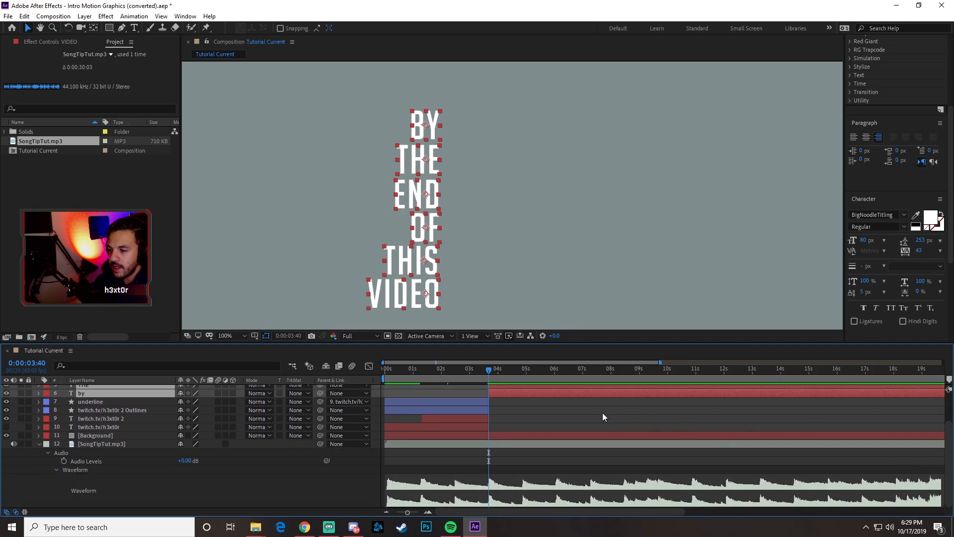
click(500, 371)
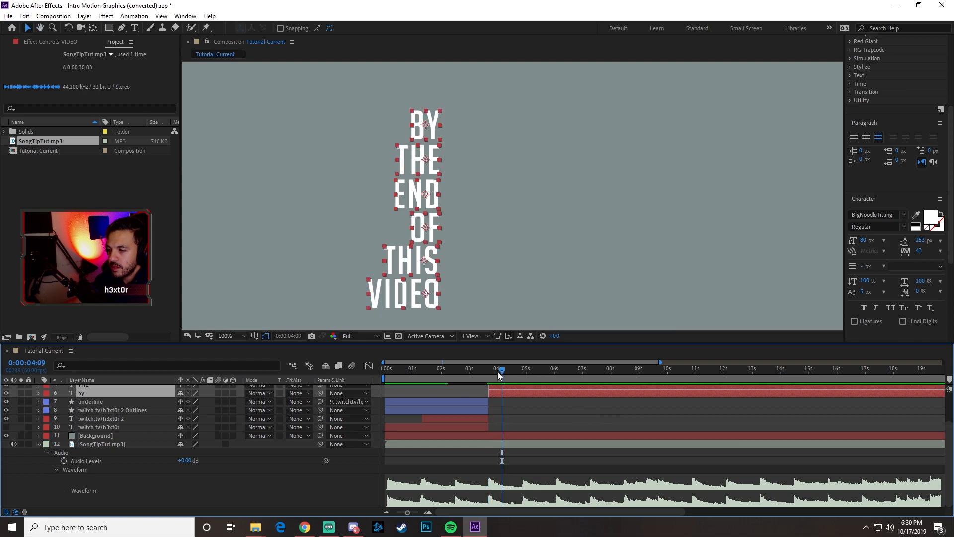
mouse_move(501, 369)
mouse_down()
mouse_move(479, 374)
mouse_move(499, 374)
mouse_up()
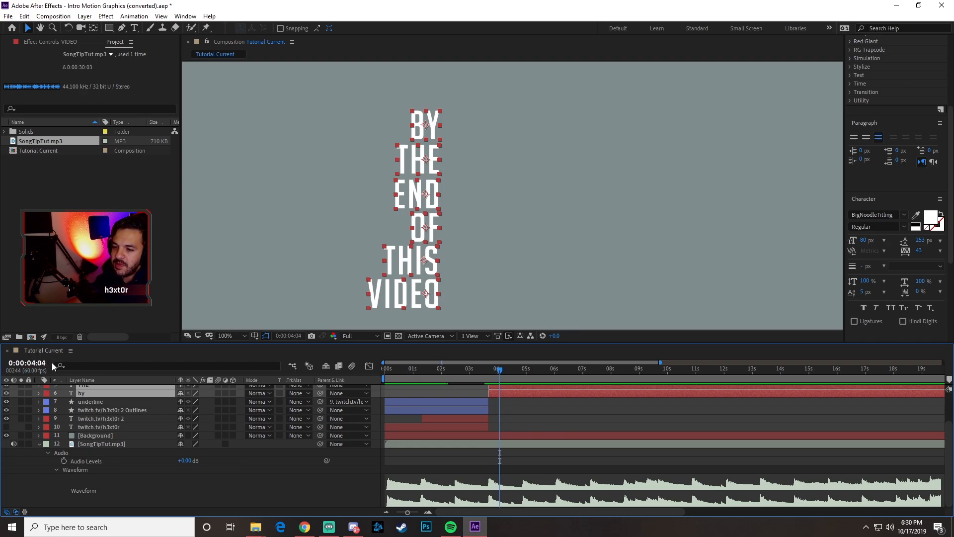
scroll(517, 434, up, 2)
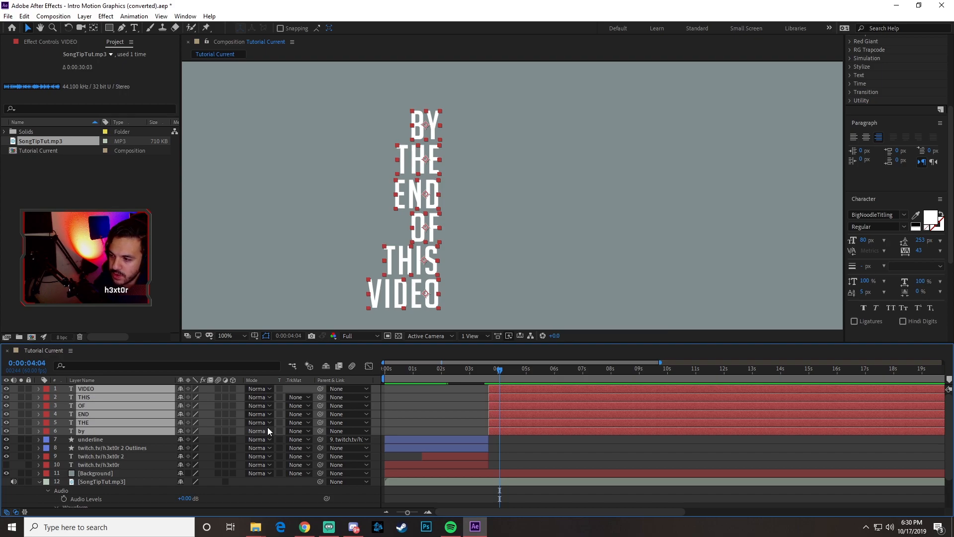
key(alt+bracketright)
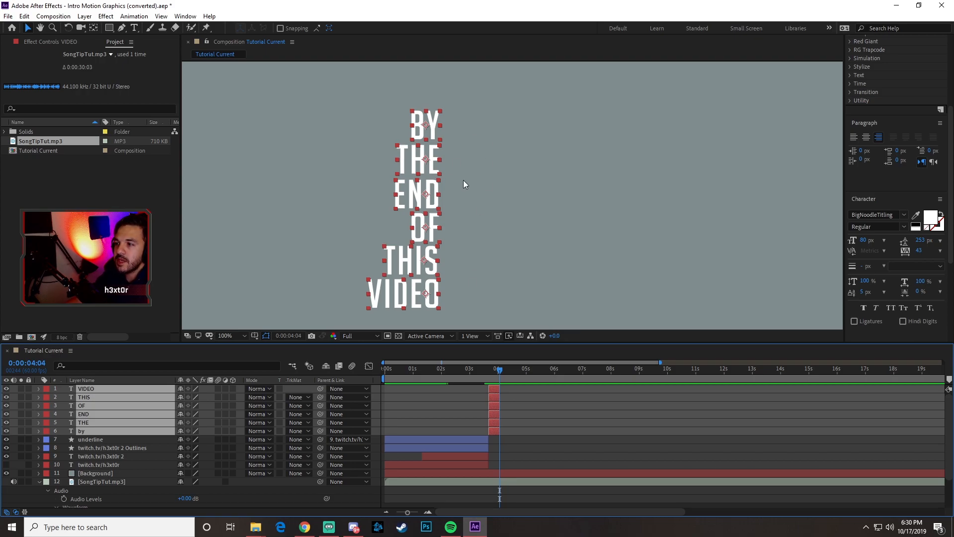
scroll(463, 180, down, 2)
scroll(463, 180, up, 1)
scroll(463, 180, down, 1)
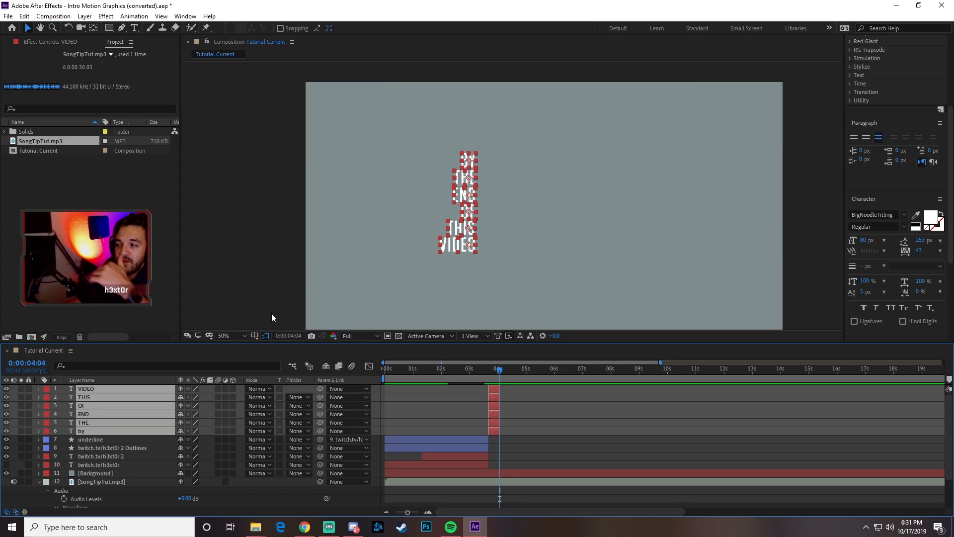
drag(458, 183, 479, 198)
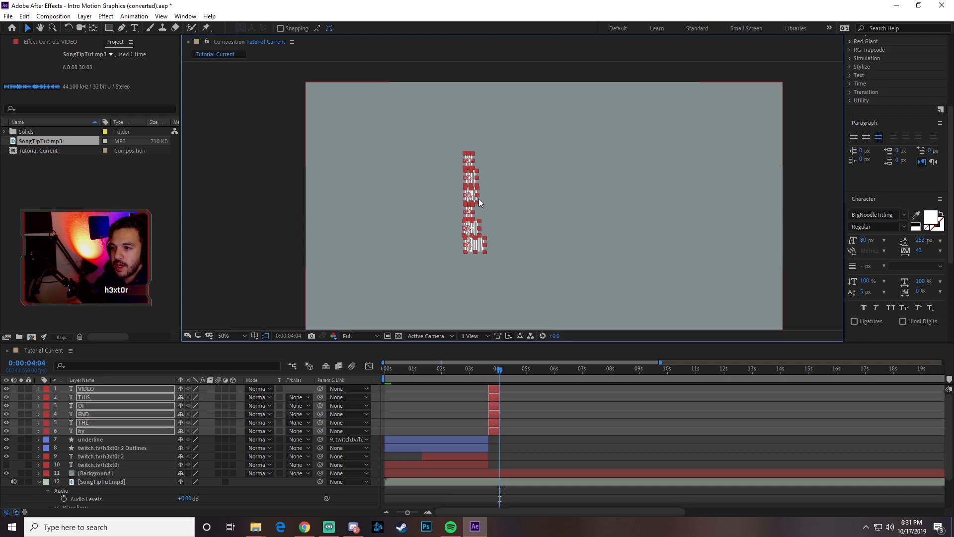
key(ctrl+z)
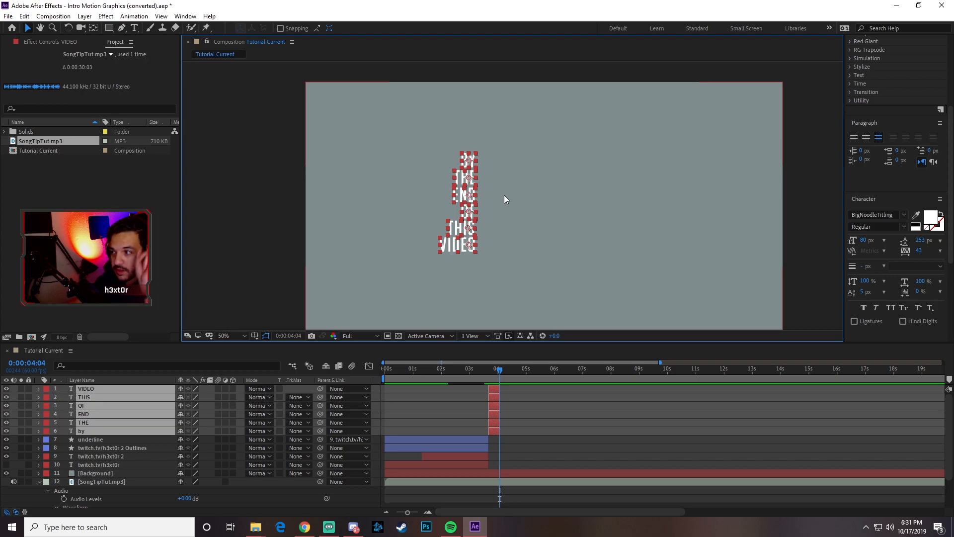
- Move the six stacked words together rightward and down, to just left of the composition's centre
key(period)
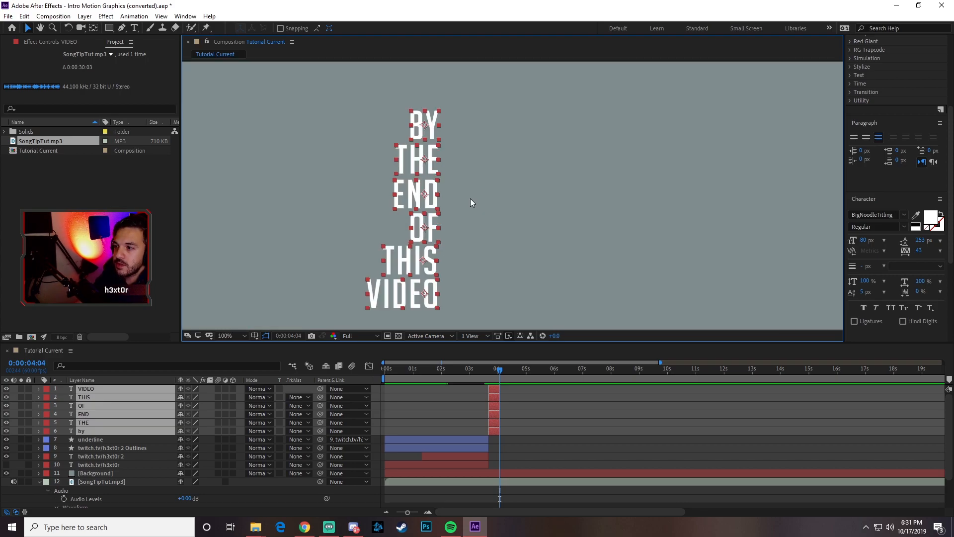
drag(403, 198, 473, 235)
key(comma)
key(comma)
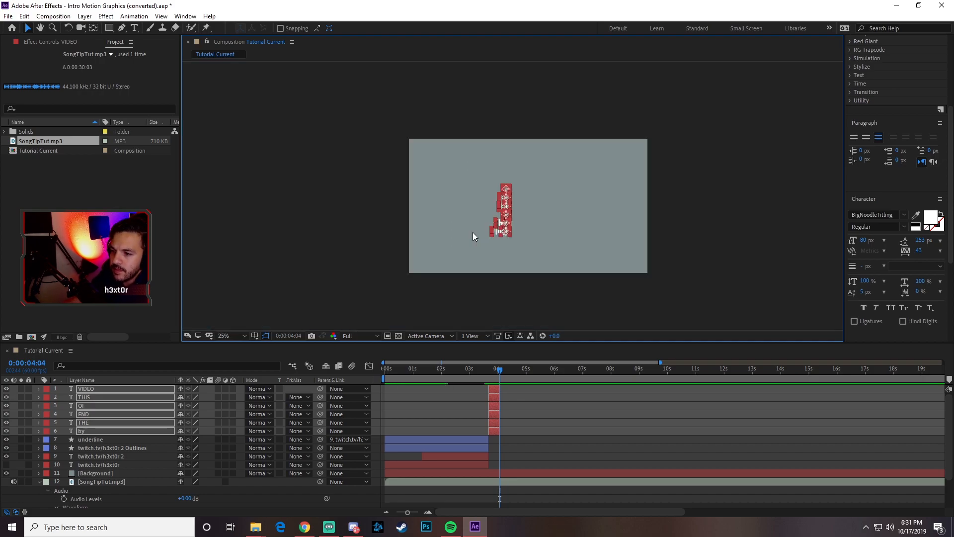
key(period)
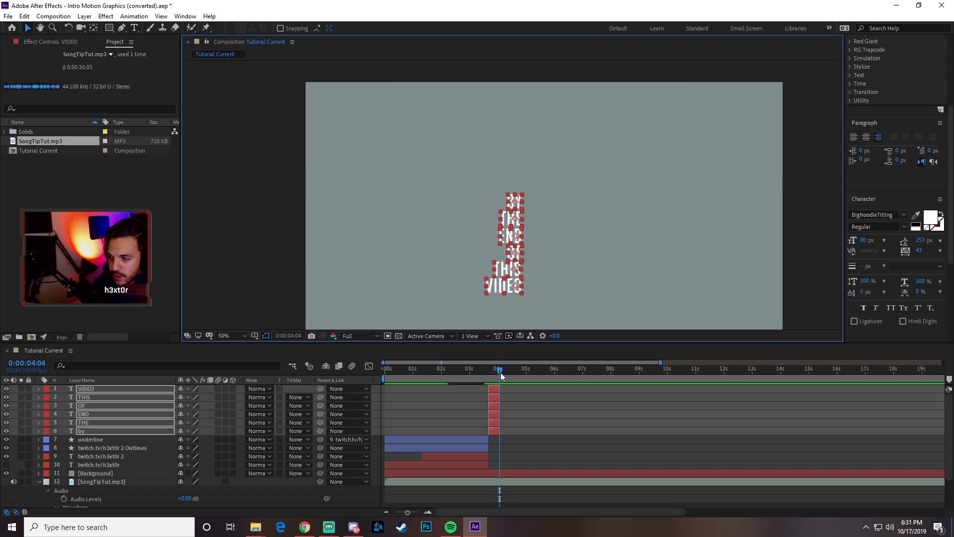
- Enable Position and Opacity keyframing on all six stacked word layers at 0:00:03:40
drag(500, 371, 488, 373)
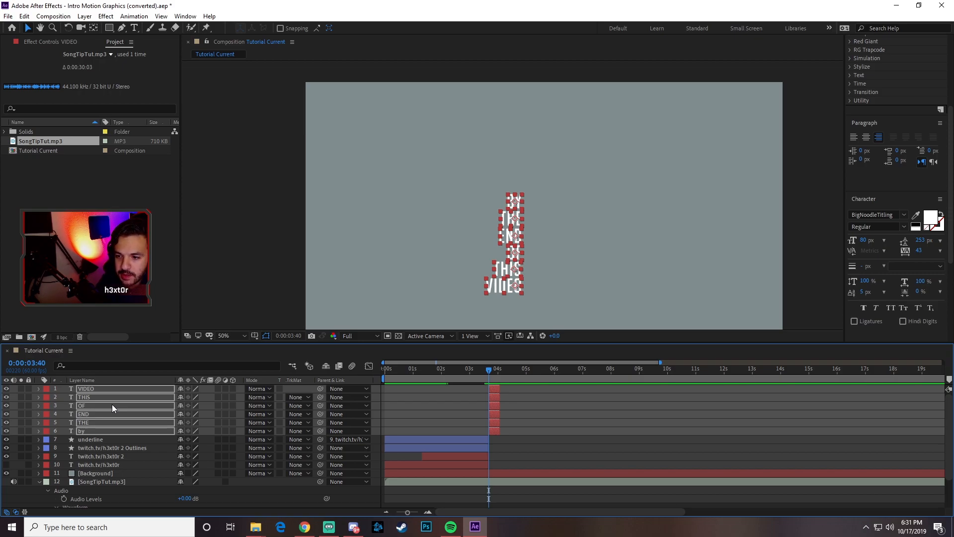
key(p)
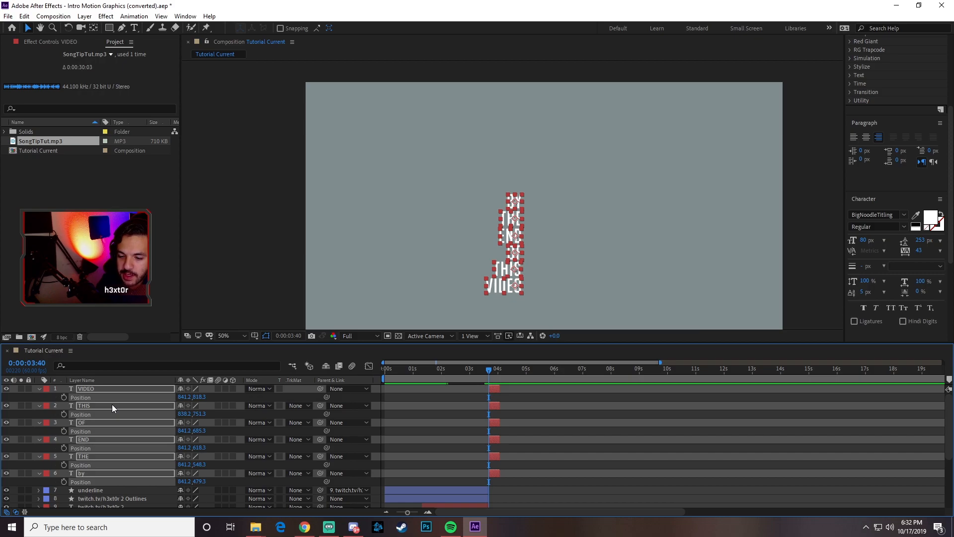
key(shift+t)
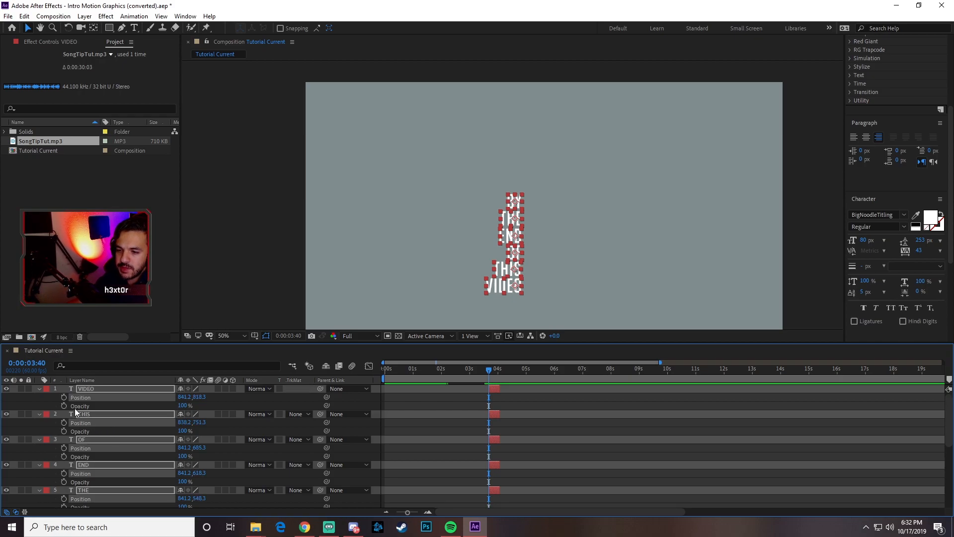
drag(65, 397, 64, 506)
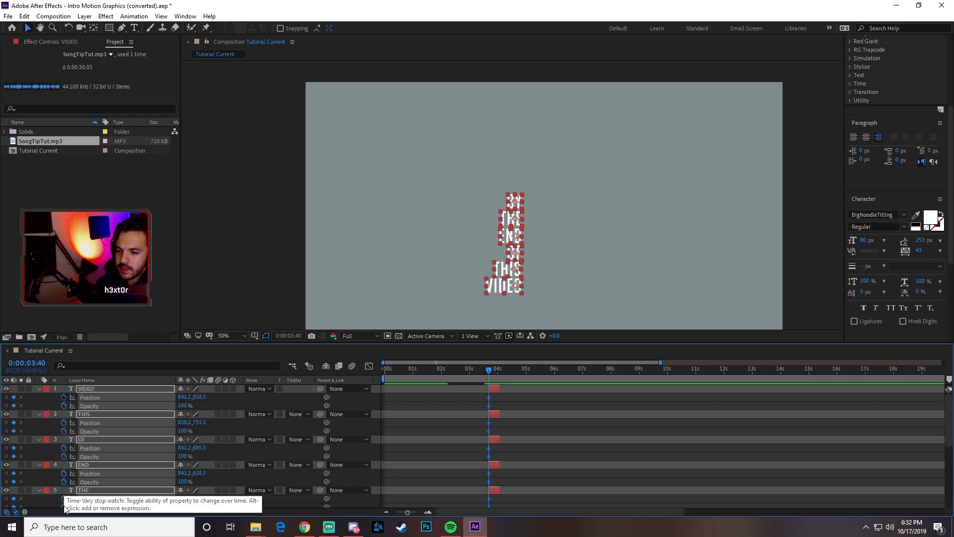
scroll(77, 485, down, 2)
click(64, 500)
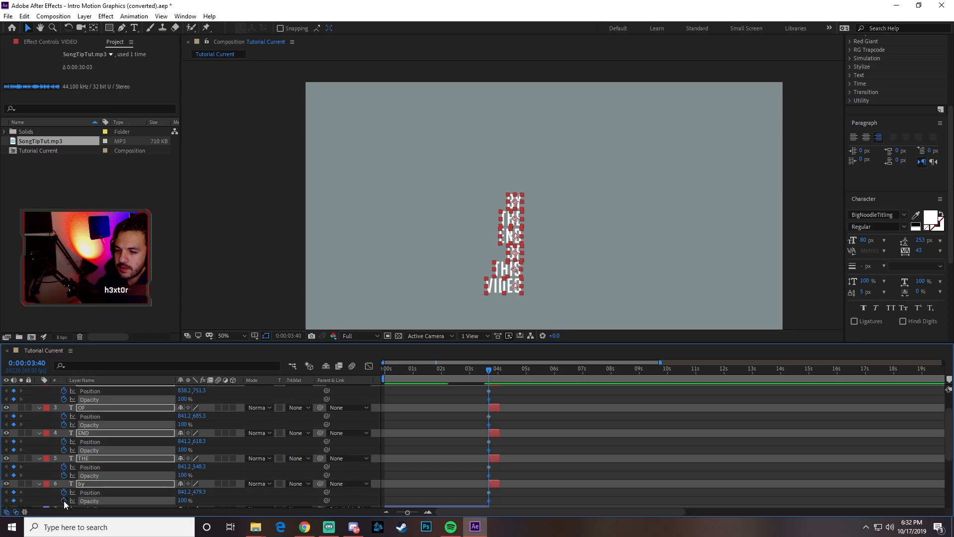
scroll(118, 475, up, 2)
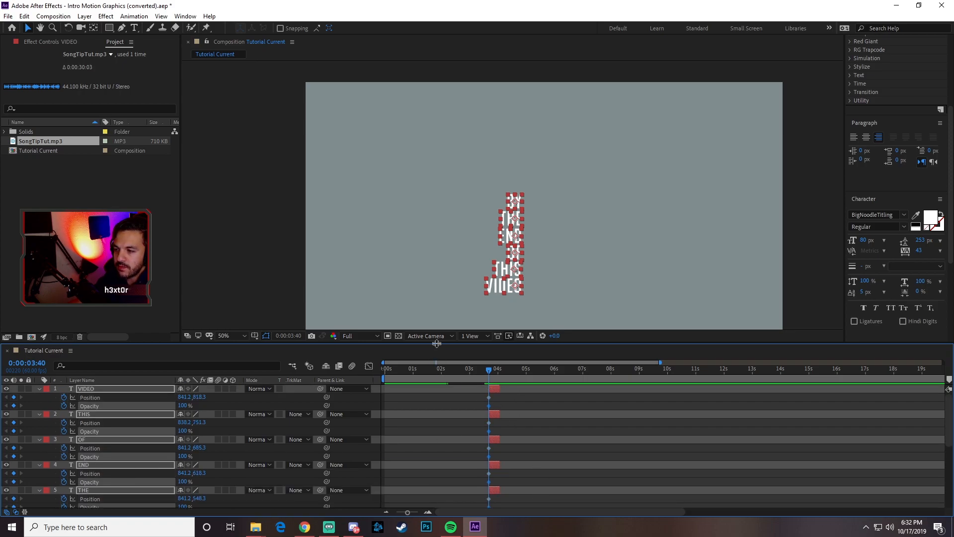
- Reduce the composition preview to 25% and enlarge the timeline so all word layers and the audio waveform fit
click(238, 333)
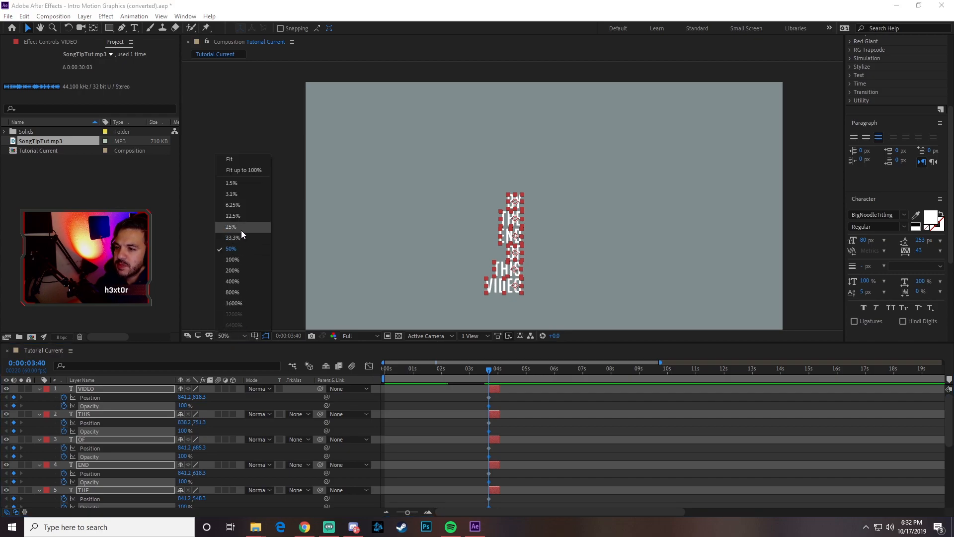
click(242, 218)
click(234, 334)
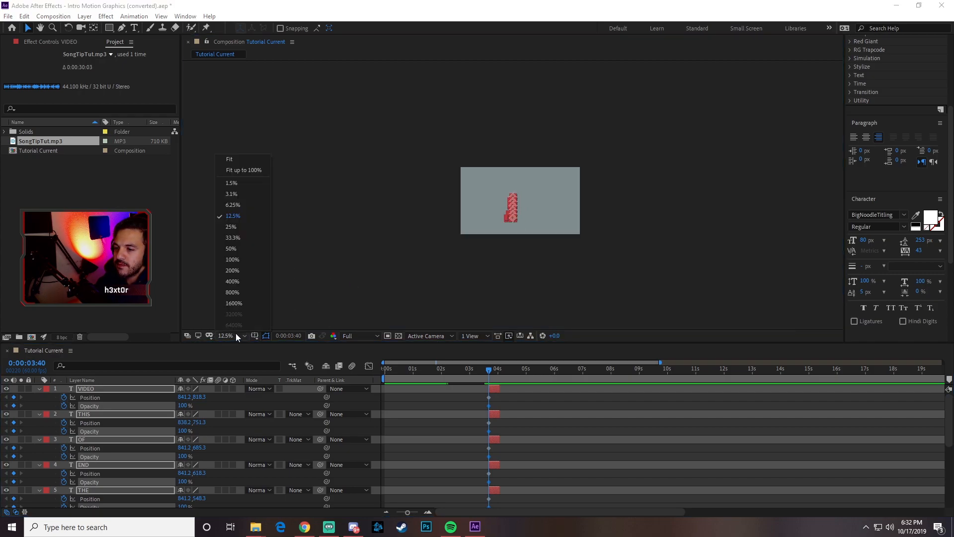
click(241, 228)
drag(293, 342, 303, 223)
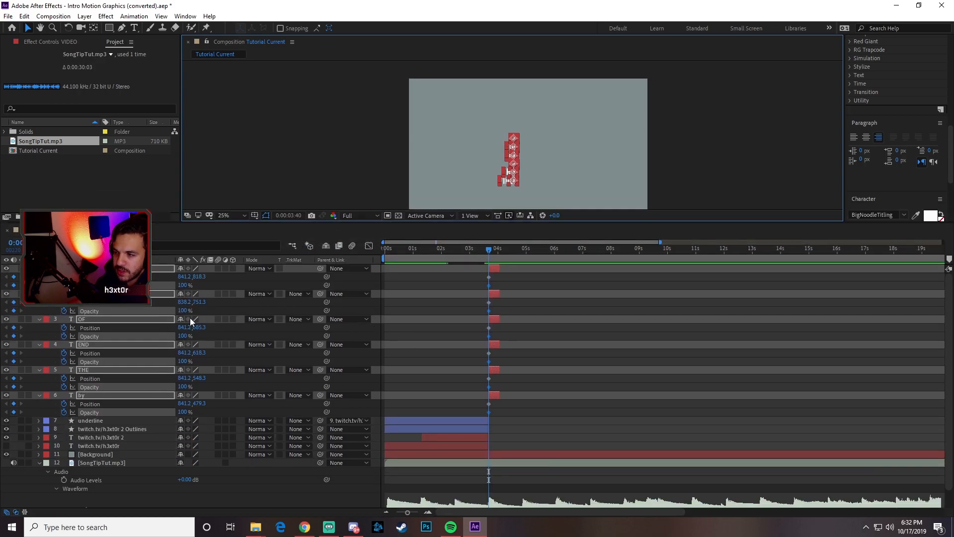
- Undo the Position and Opacity keyframing on the six word layers and collapse their properties
key(ctrl+z)
key(ctrl+z)
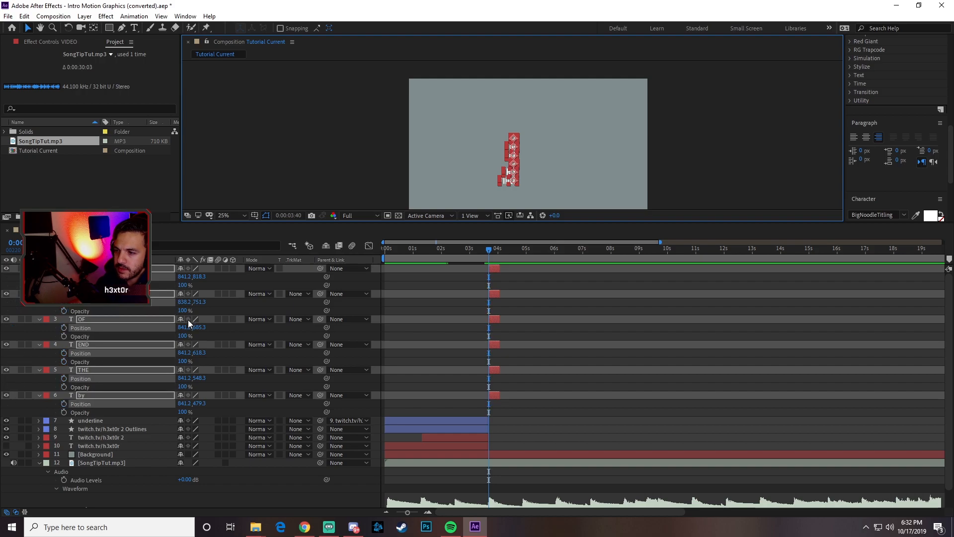
key(u)
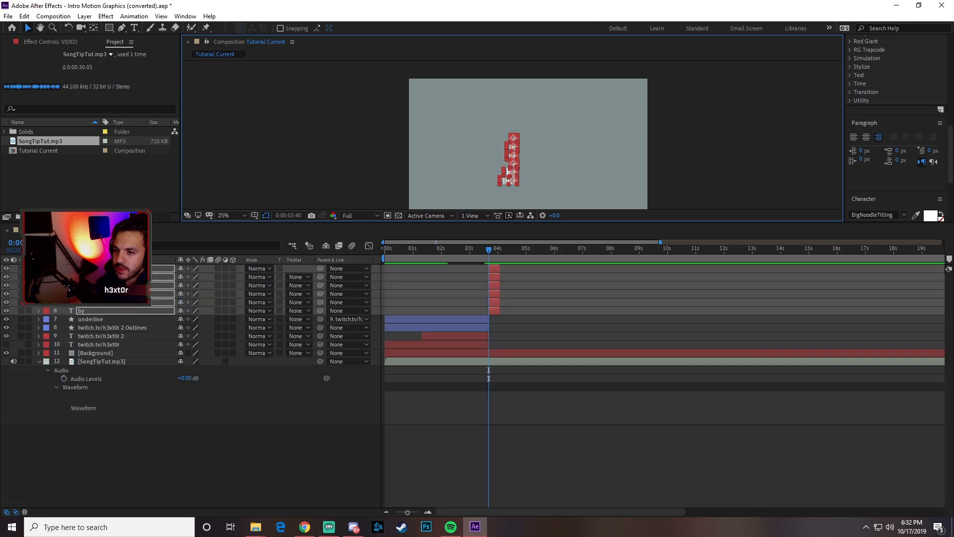
- Set starting Position and Opacity keyframes at 0:00:03:40 on all six word layers, from "VIDEO" to "by"
drag(490, 252, 489, 255)
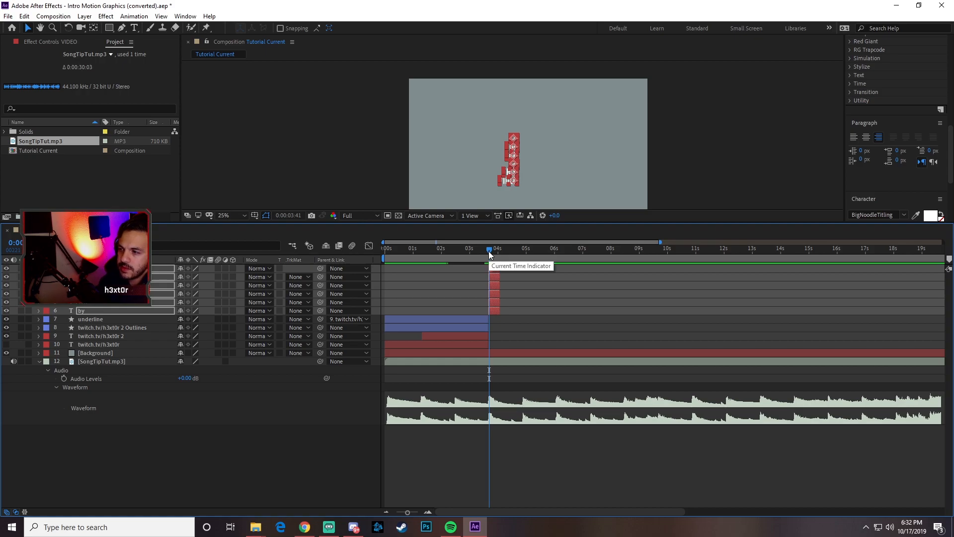
key(Page_Up)
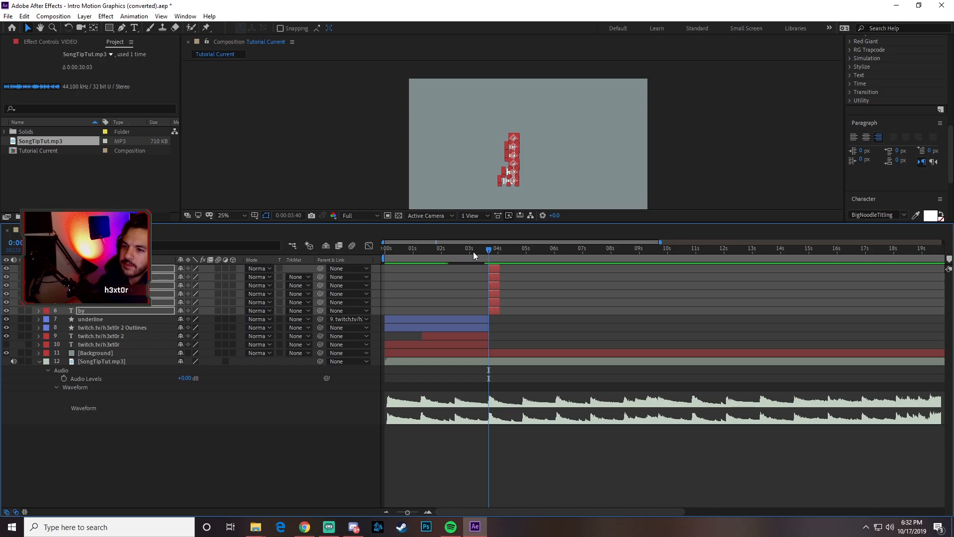
click(89, 410)
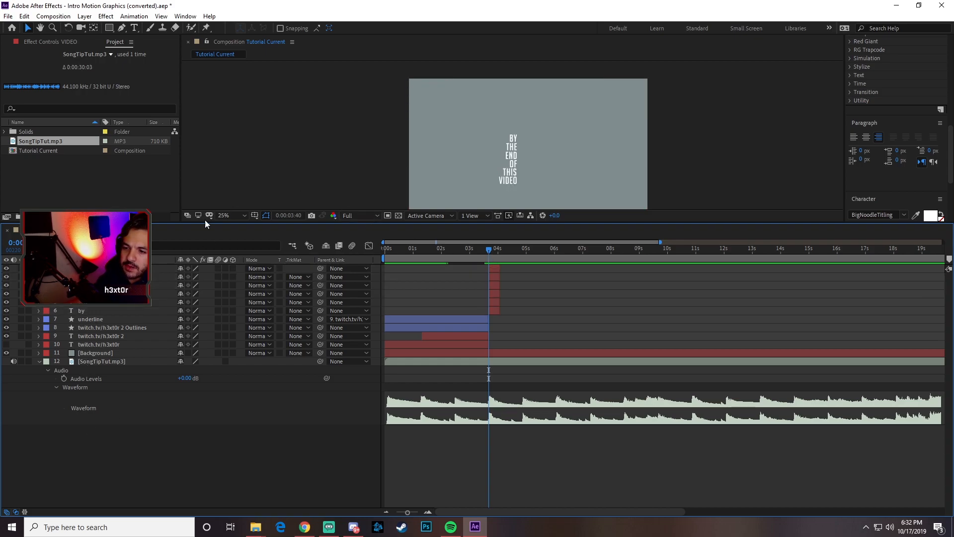
click(87, 268)
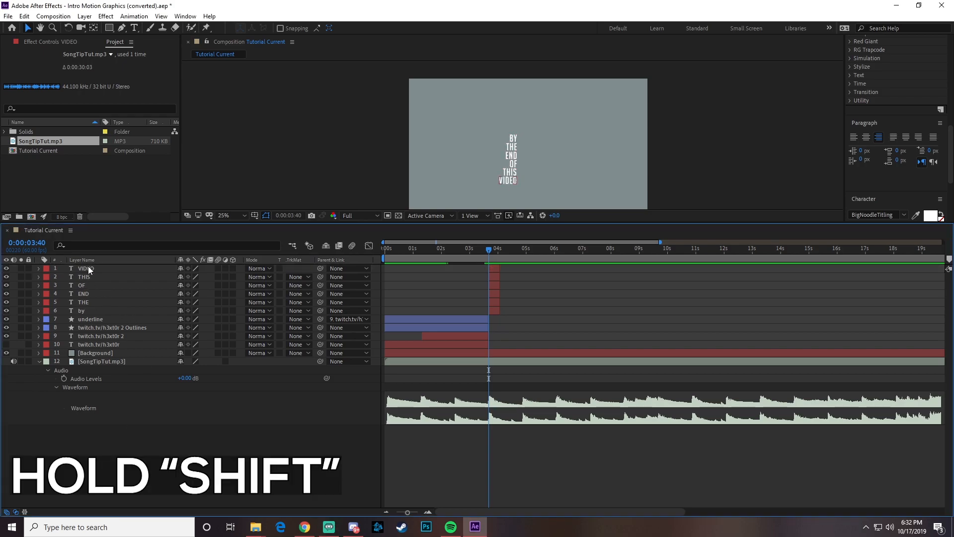
shift+click(85, 311)
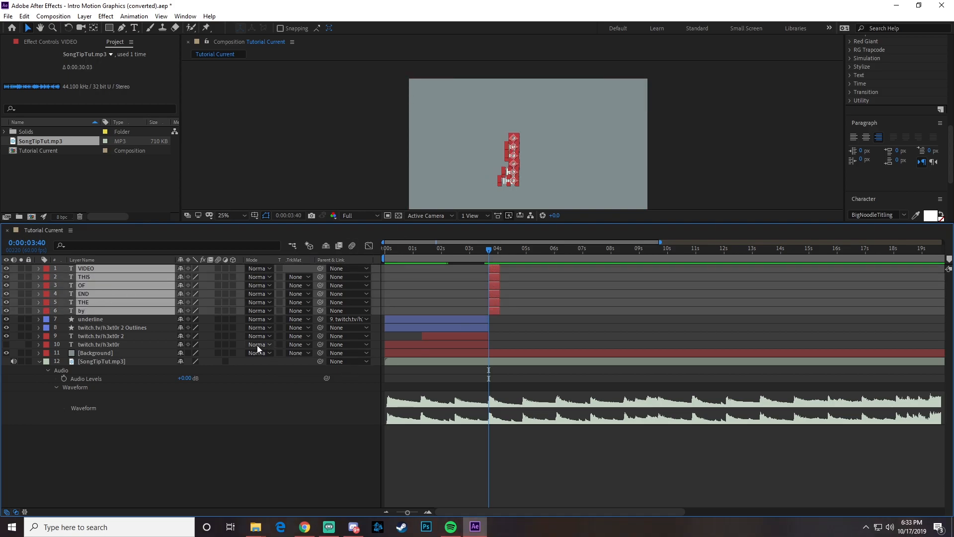
key(p)
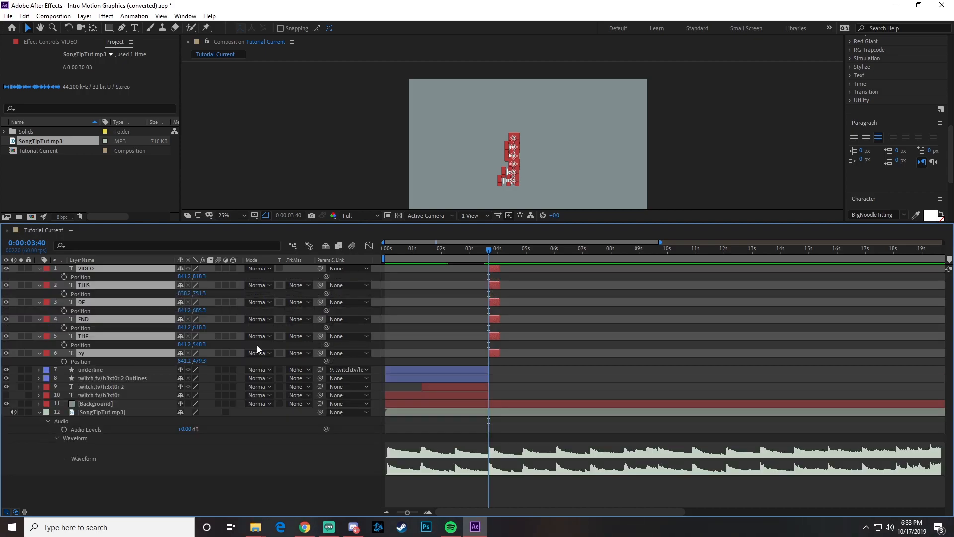
key(shift+t)
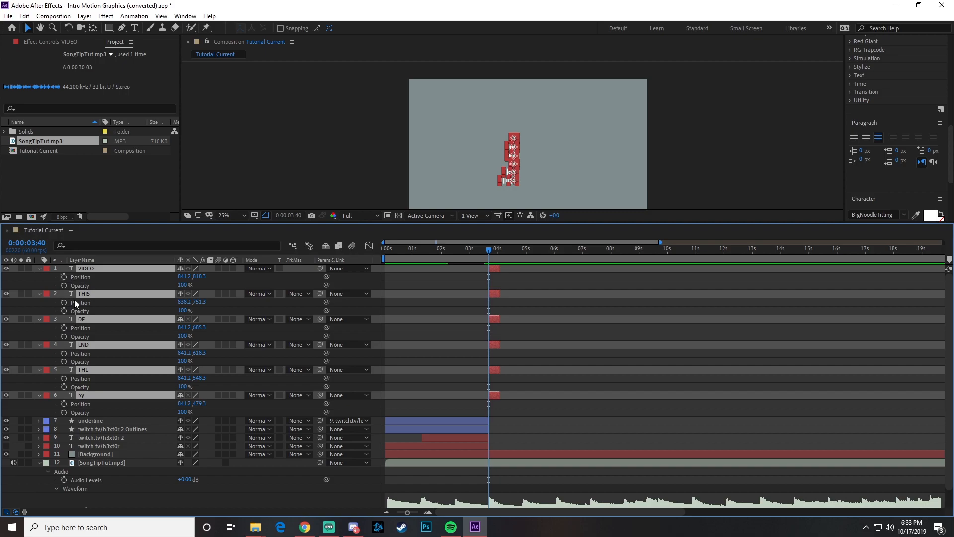
drag(64, 276, 61, 410)
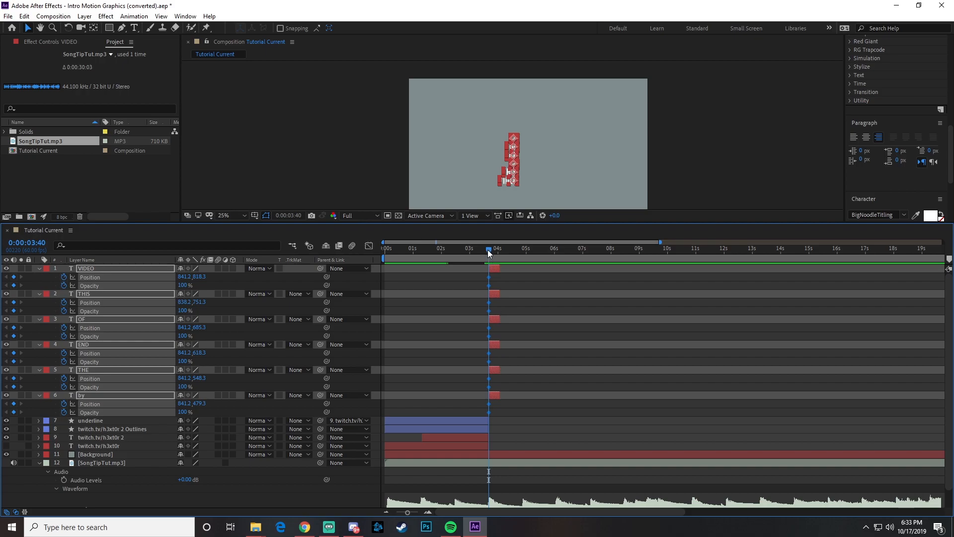
- Add second Position and Opacity keyframes to all six word layers at 0:00:04:03
drag(489, 253, 499, 253)
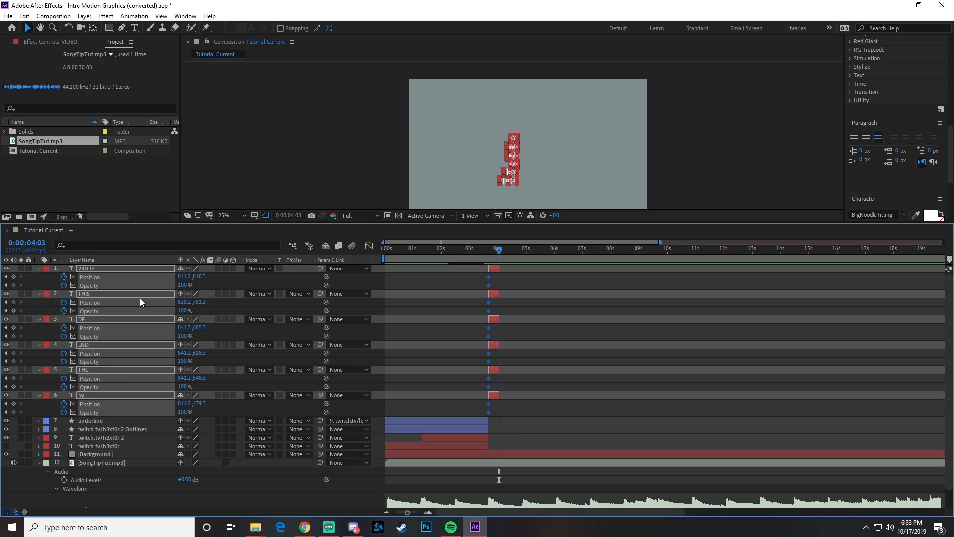
drag(14, 277, 15, 417)
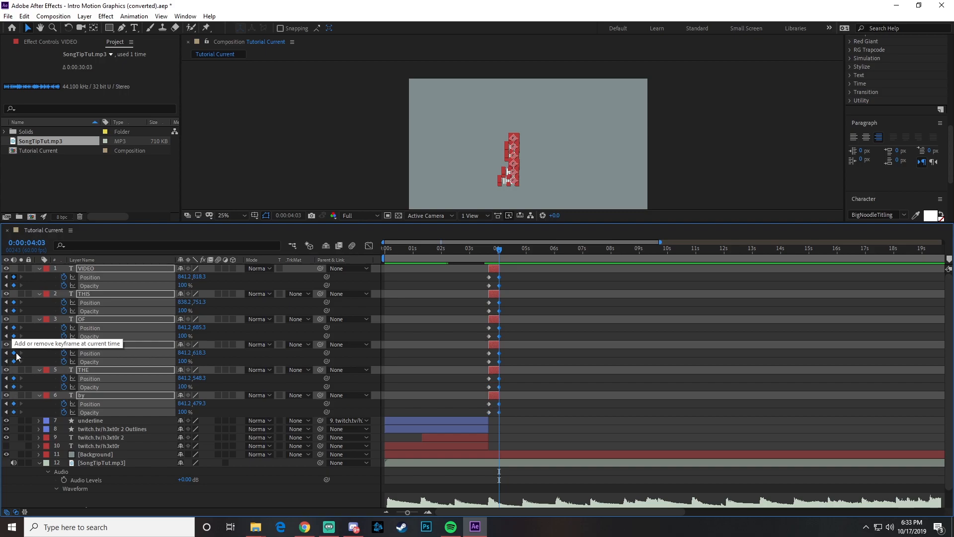
mouse_move(501, 252)
mouse_down()
mouse_move(481, 252)
mouse_move(498, 252)
mouse_up()
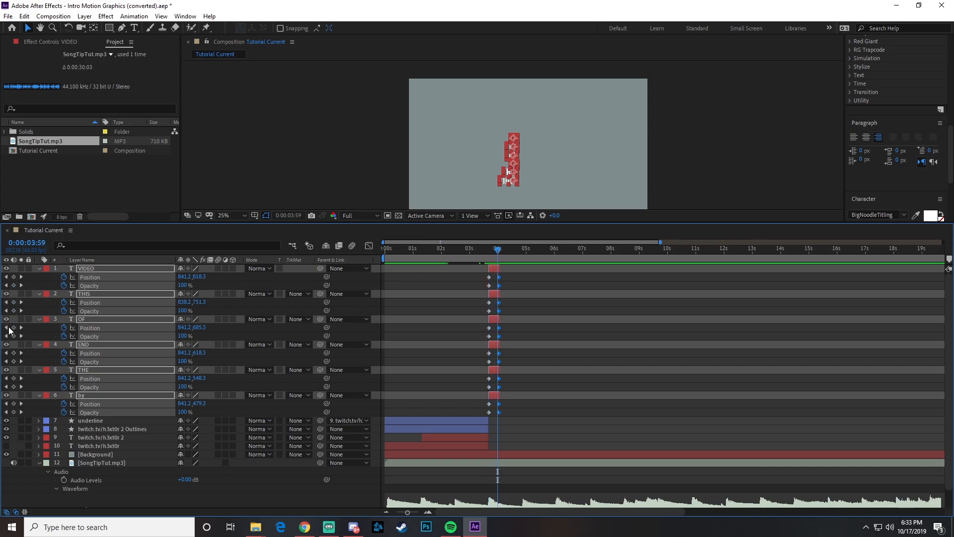
- At the 0:00:03:40 keyframes, shift all six words about 114 px left and set their opacity to 0%
click(6, 327)
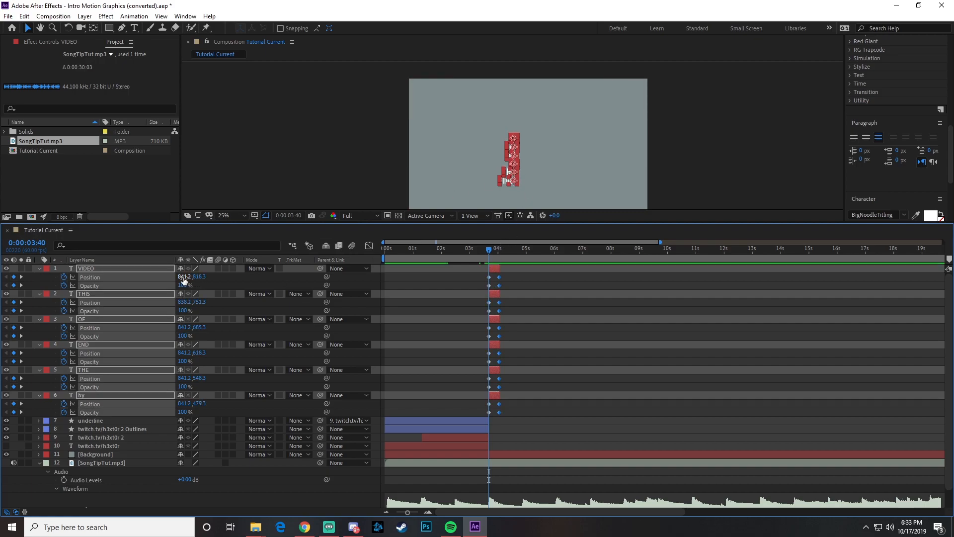
drag(184, 279, 131, 283)
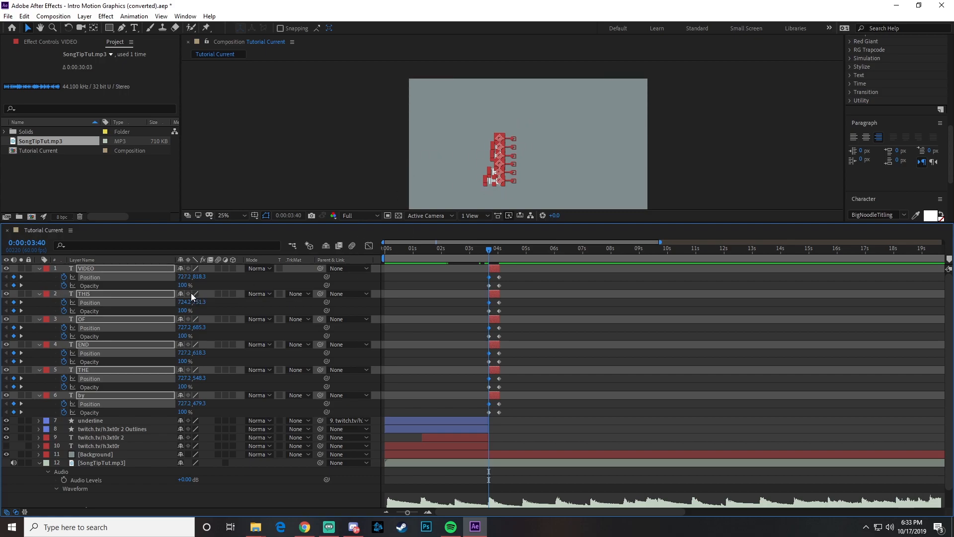
click(183, 285)
key(Return)
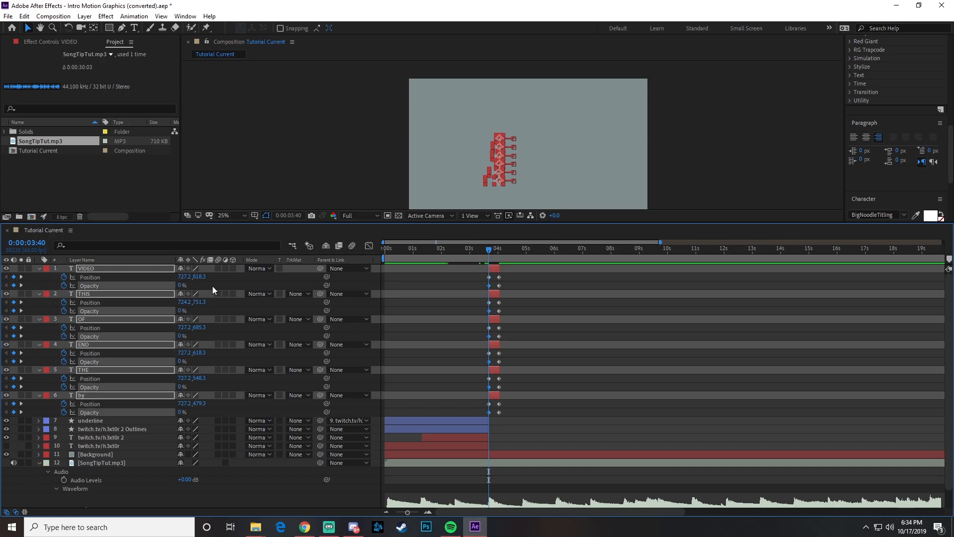
- Play back the transition from the Twitch title to the stacked words to check their slide and fade-in
click(475, 248)
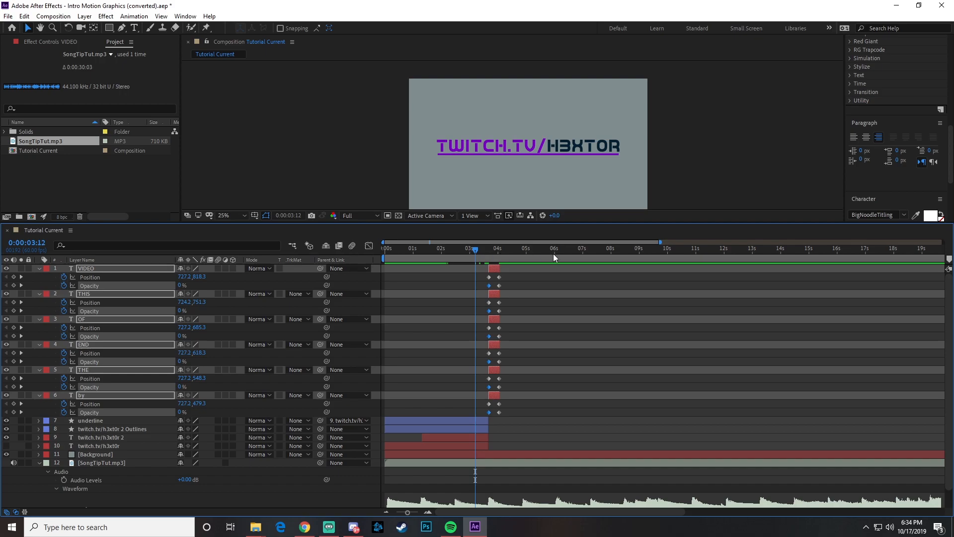
key(space)
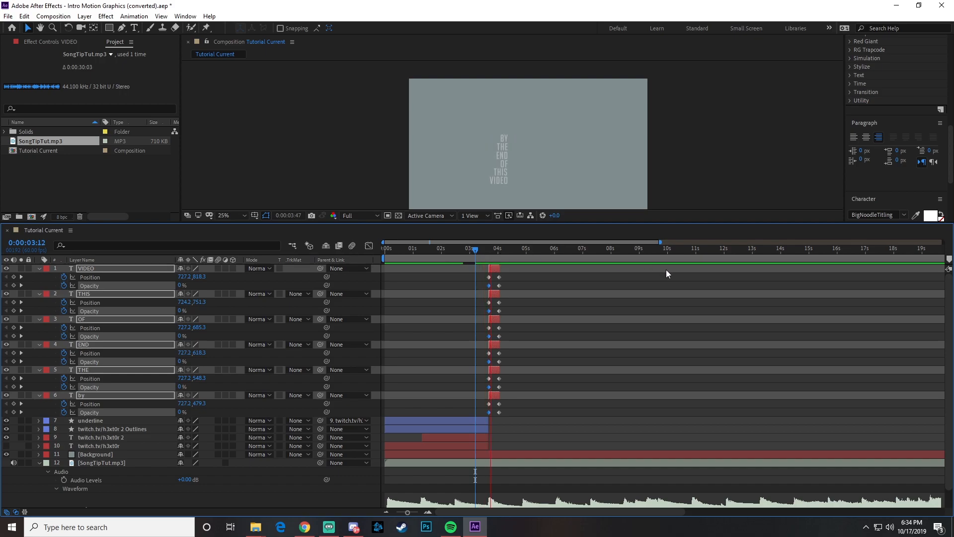
key(space)
click(461, 251)
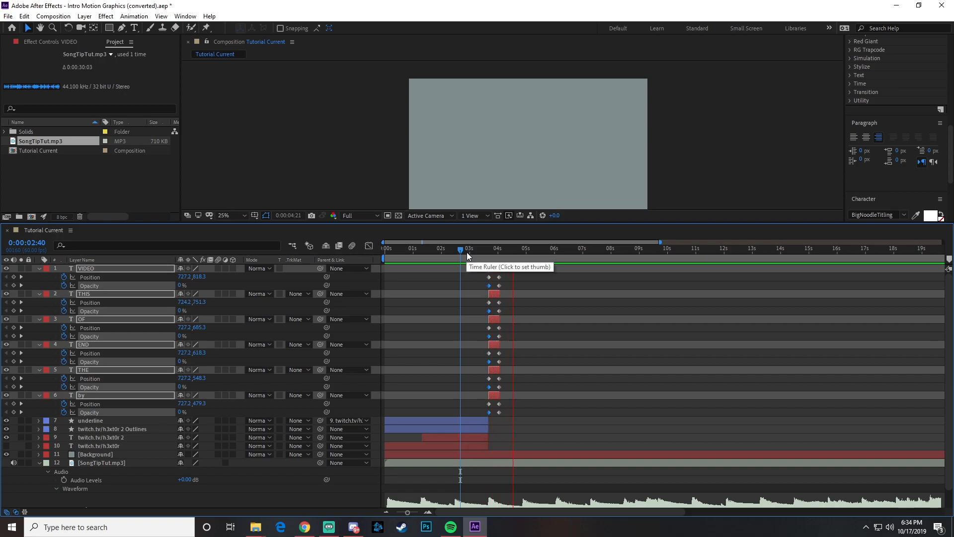
drag(477, 252, 478, 252)
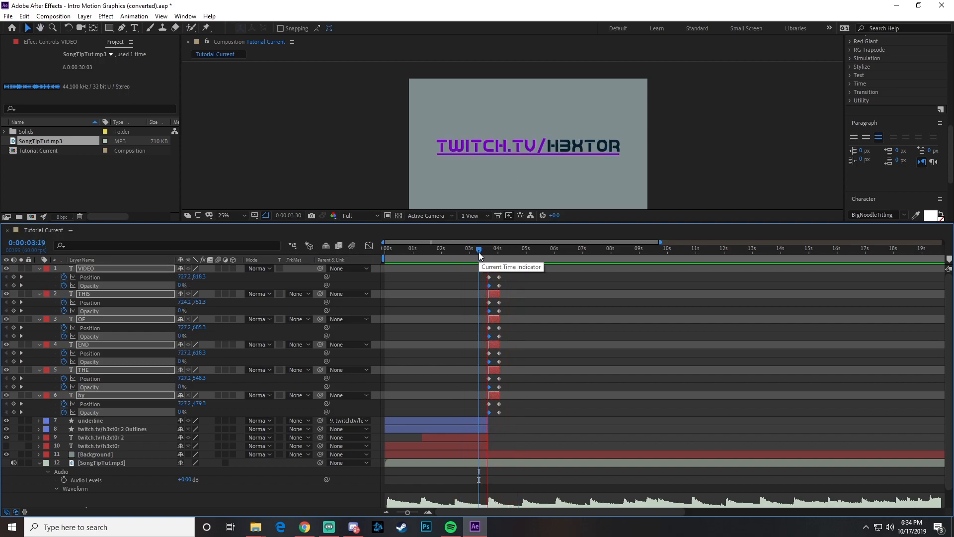
key(space)
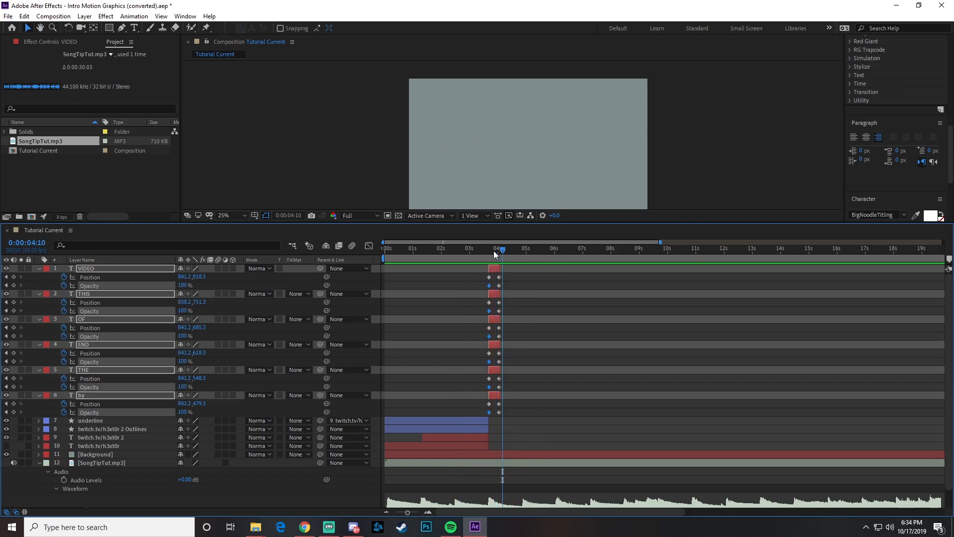
- Extend the end of all six word layers to about 9 seconds and preview the result from 0:00:02:27
click(86, 269)
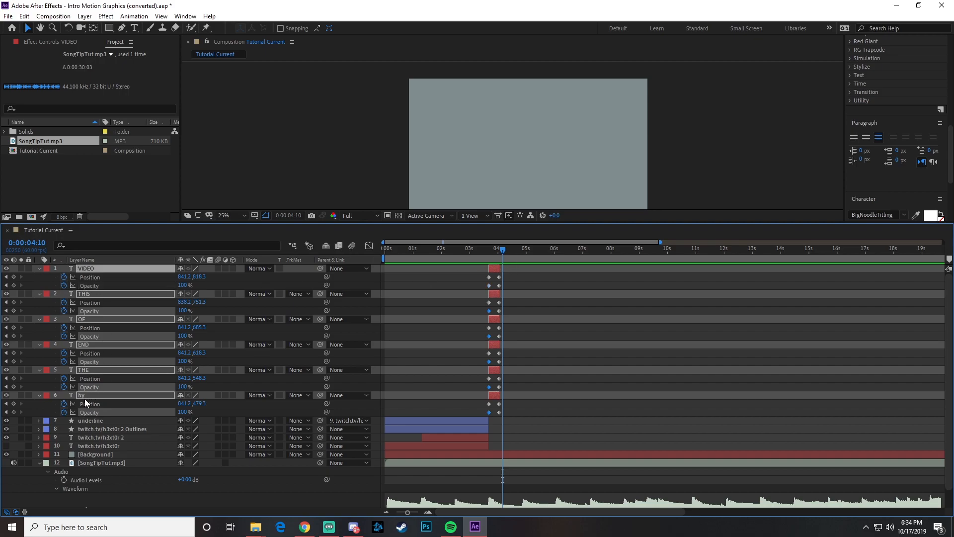
click(118, 500)
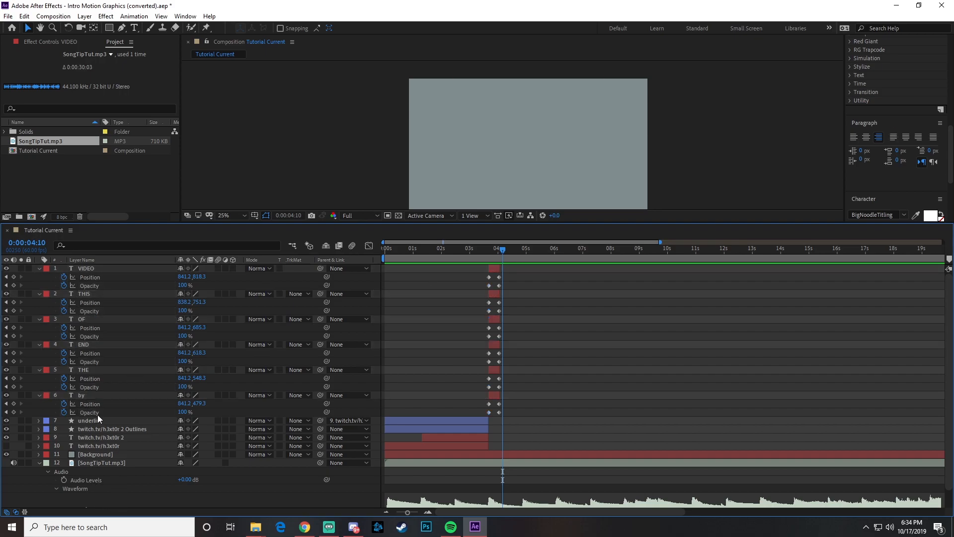
click(91, 395)
shift+click(94, 269)
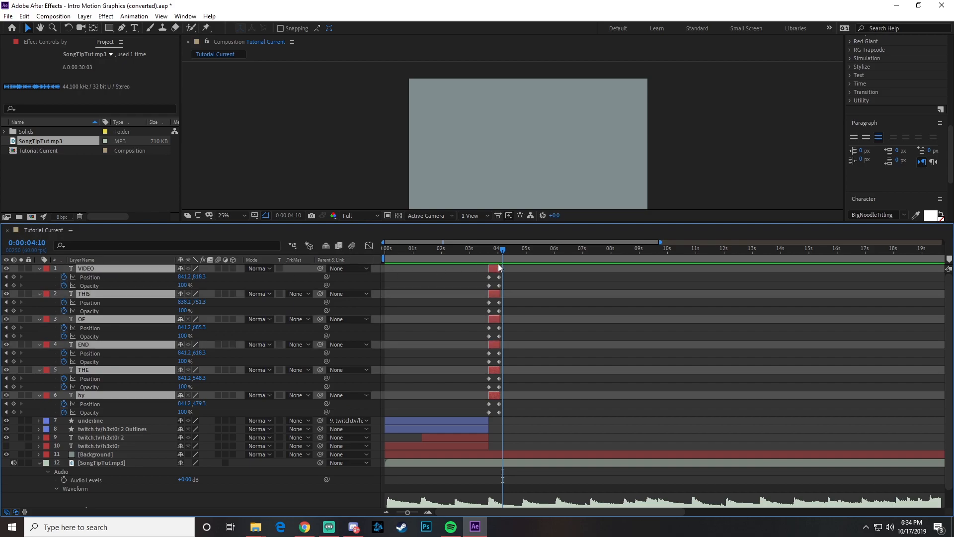
drag(500, 266, 642, 262)
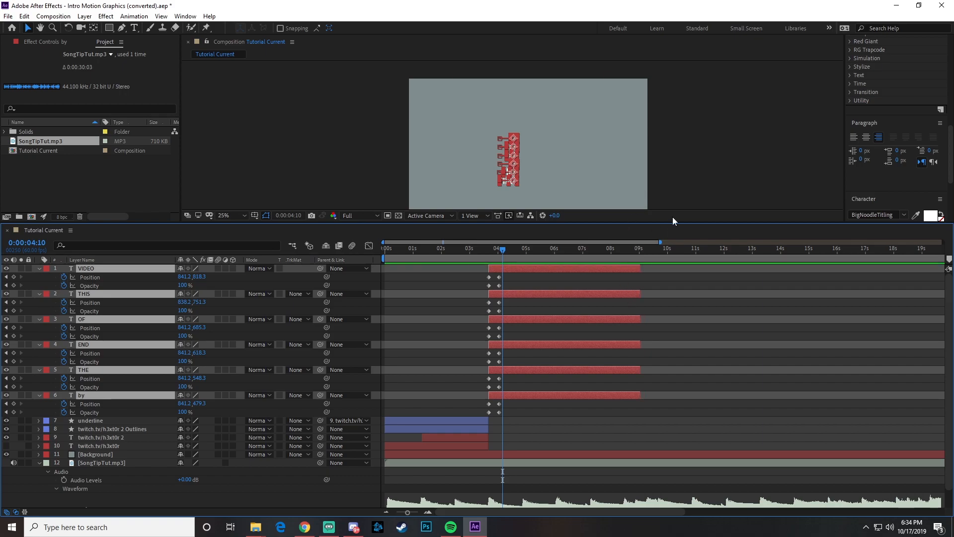
click(454, 246)
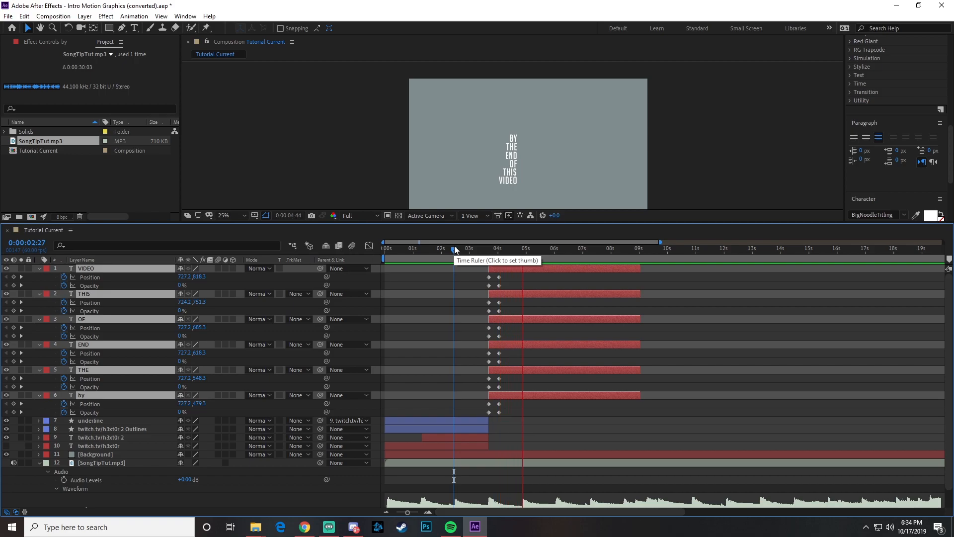
- Play back the word transition from 0:00:02:42 and undo the extension of the six word layers
click(461, 247)
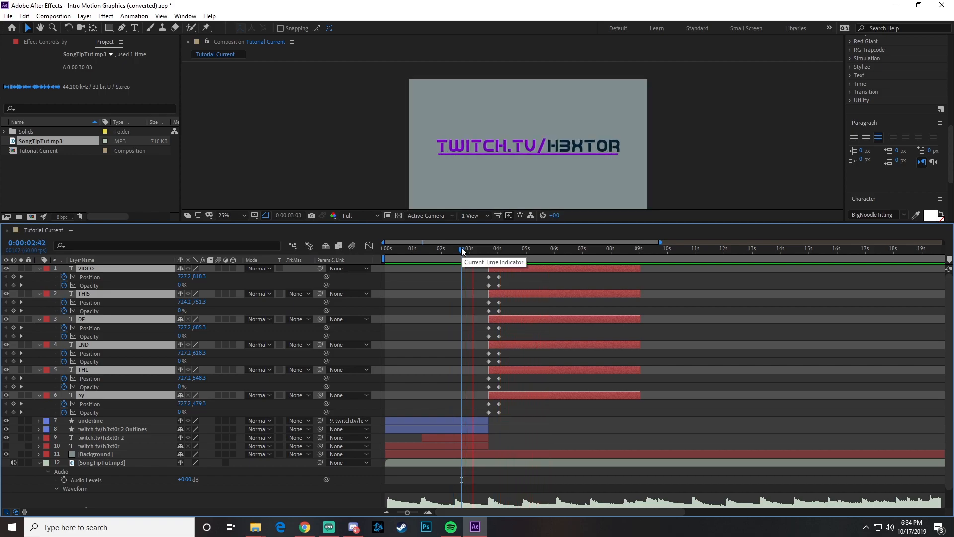
key(space)
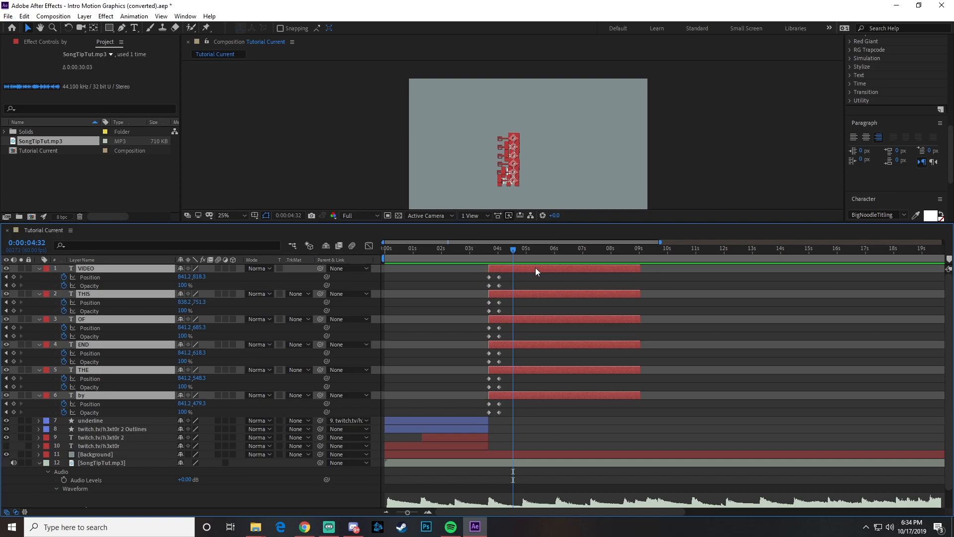
key(ctrl+z)
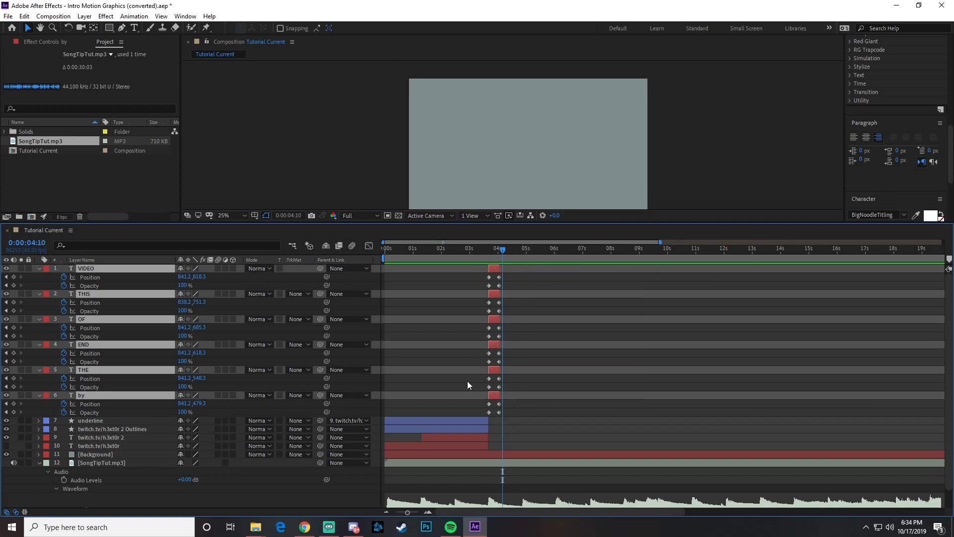
- Apply Easy Ease to all Position and Opacity keyframes of the six word layers
drag(482, 267, 509, 416)
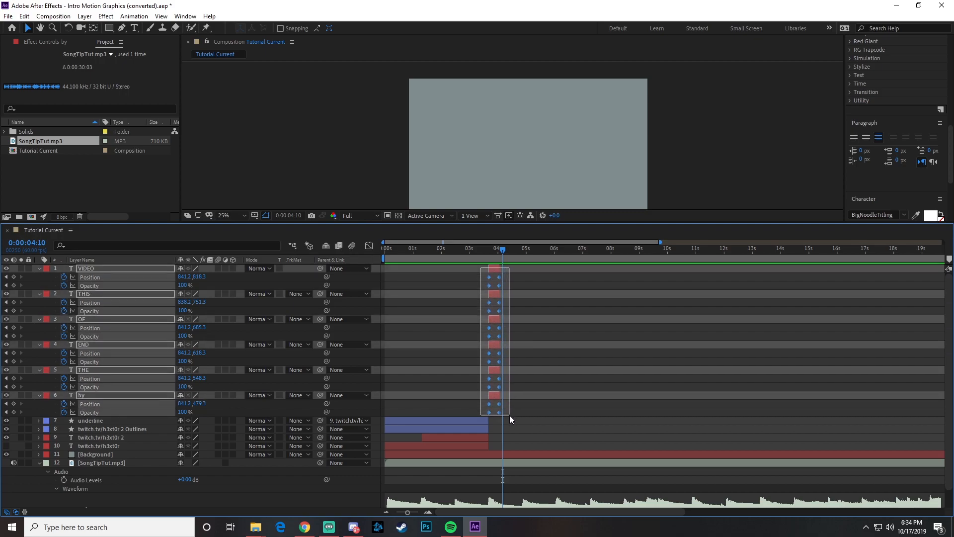
right_click(489, 381)
mouse_move(533, 501)
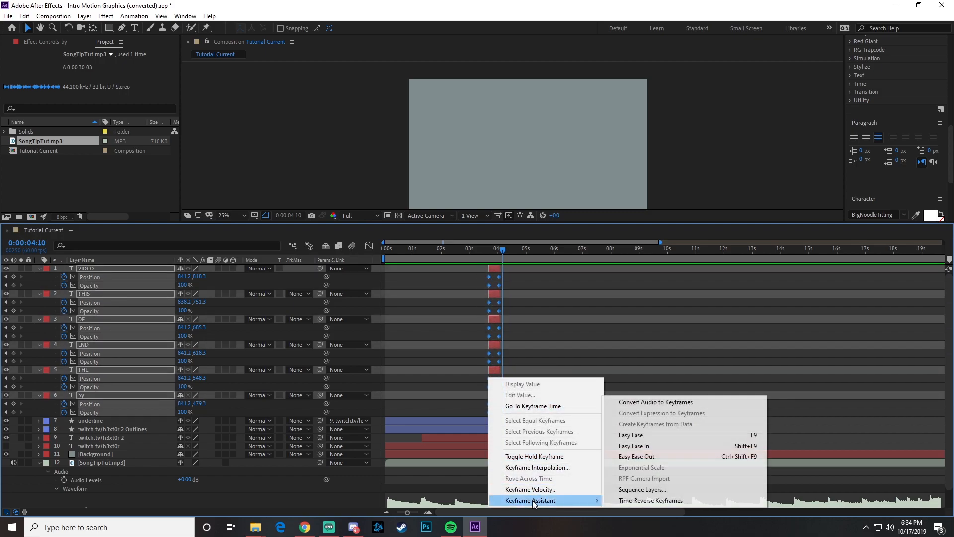
click(646, 435)
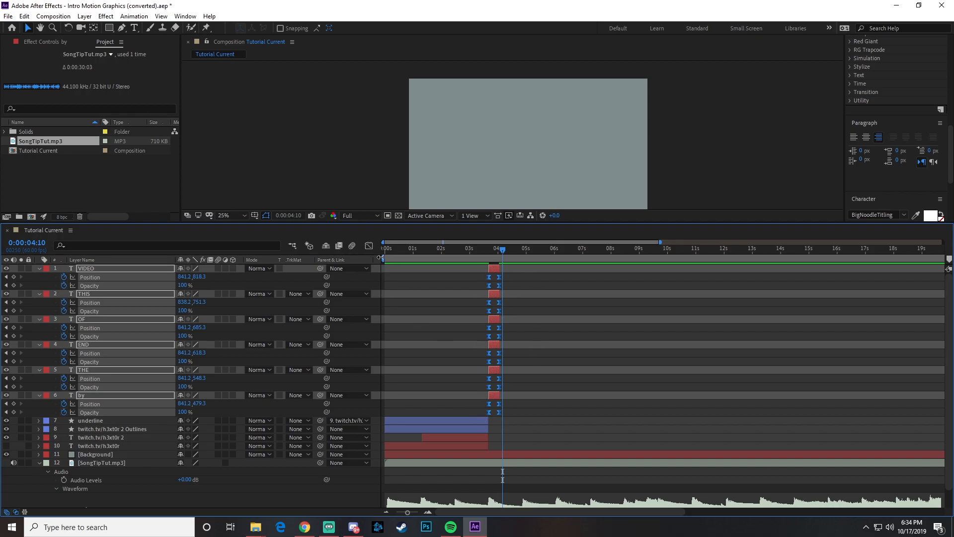
- In the speed graph, reshape the six words' Position and Opacity curves to start fast and slow into their second keyframes
click(368, 245)
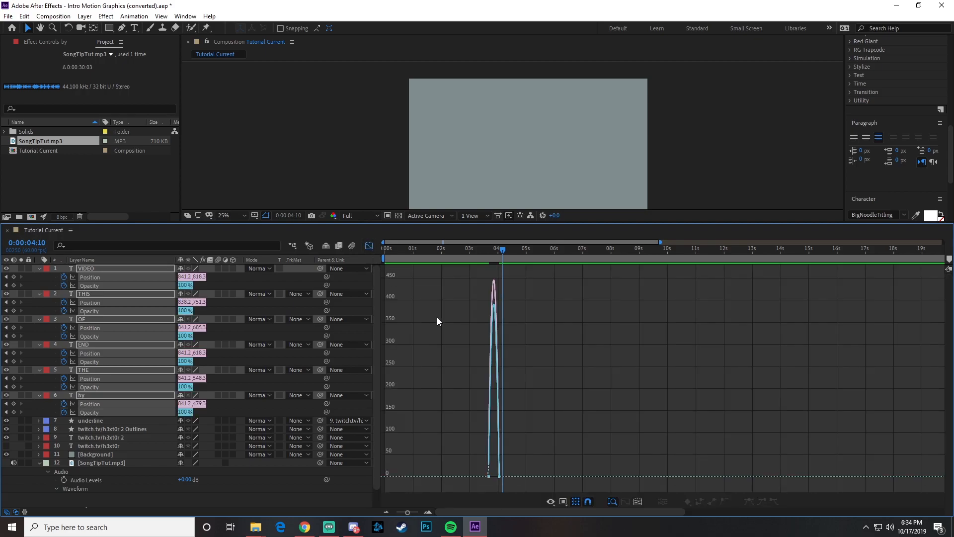
right_click(527, 350)
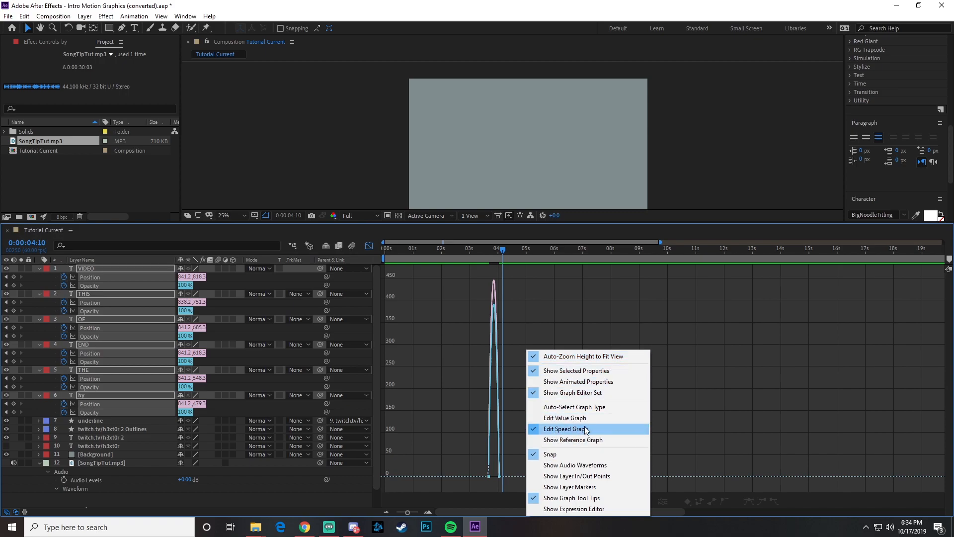
click(532, 329)
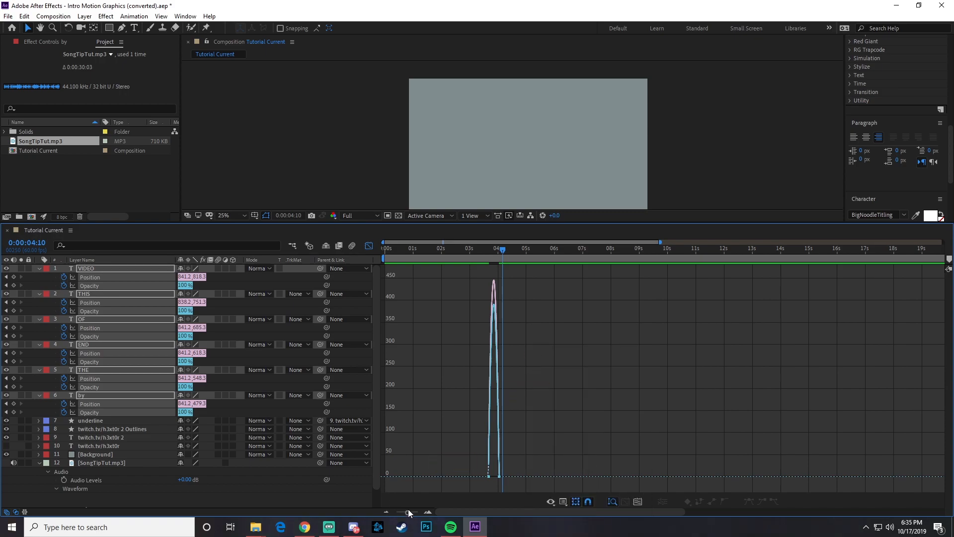
drag(407, 515, 418, 514)
drag(424, 460, 450, 475)
click(368, 246)
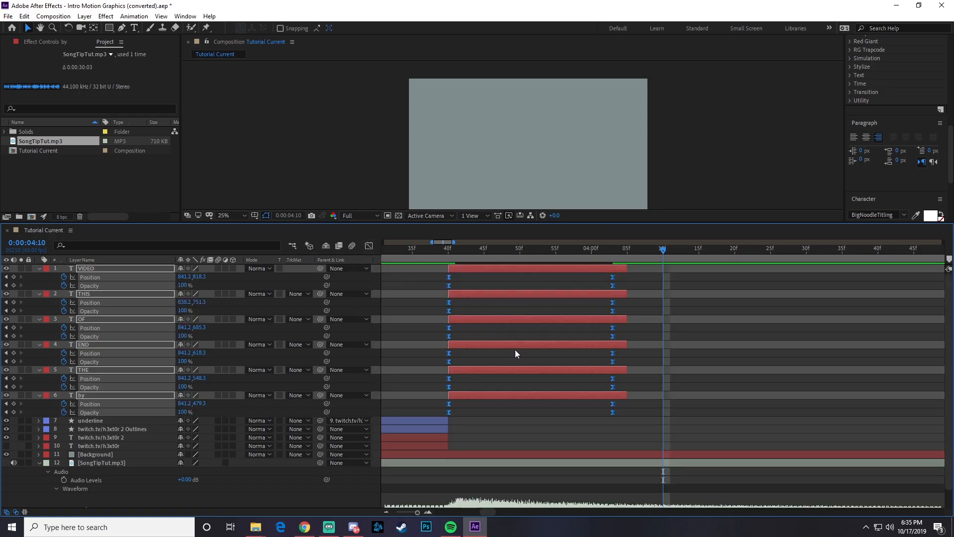
- Play back the words' eased slide and fade-in several times, starting just before the 0:00:03:40 keyframes
click(434, 249)
key(space)
key(space)
drag(433, 249, 403, 249)
key(space)
key(space)
click(405, 249)
key(space)
key(space)
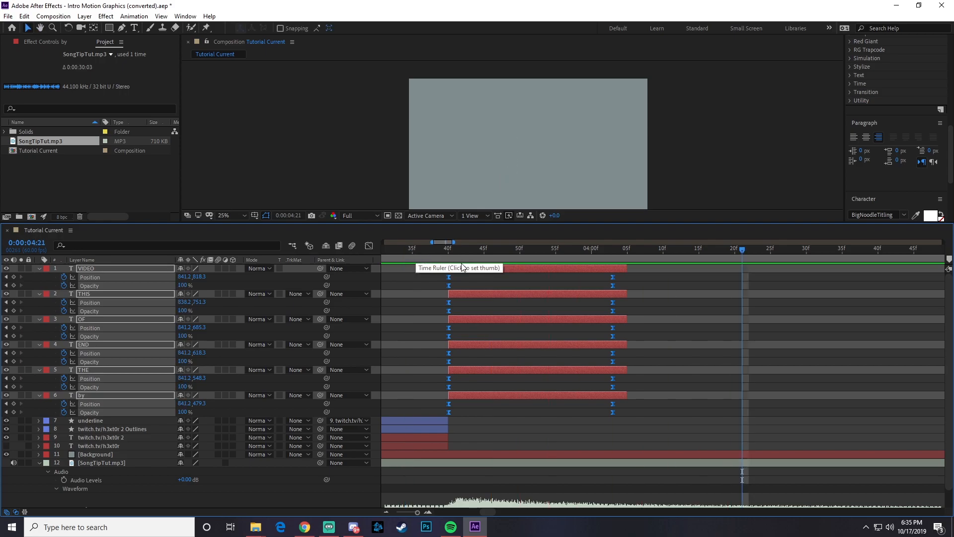
- Trim the end of all six word layers back to their second keyframes at 0:00:04:03
drag(628, 268, 613, 269)
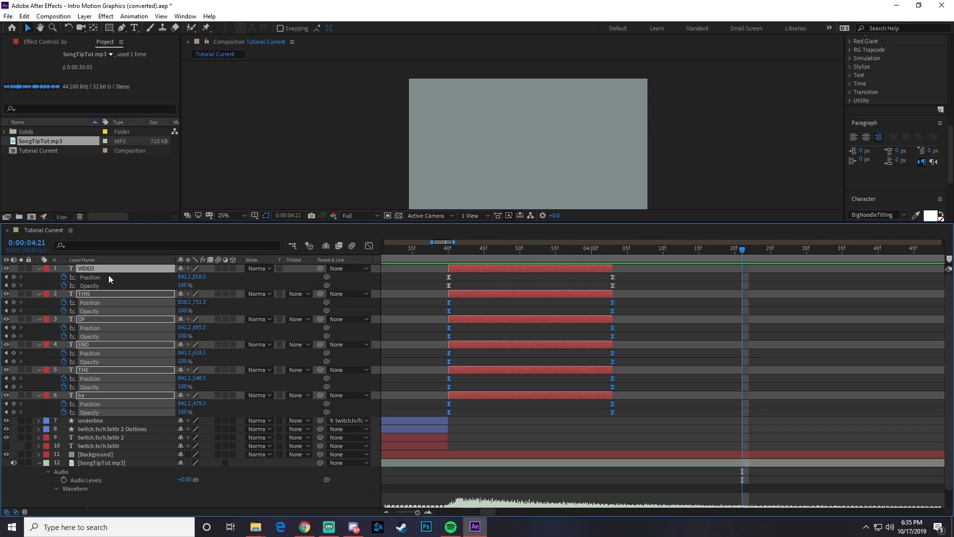
right_click(91, 270)
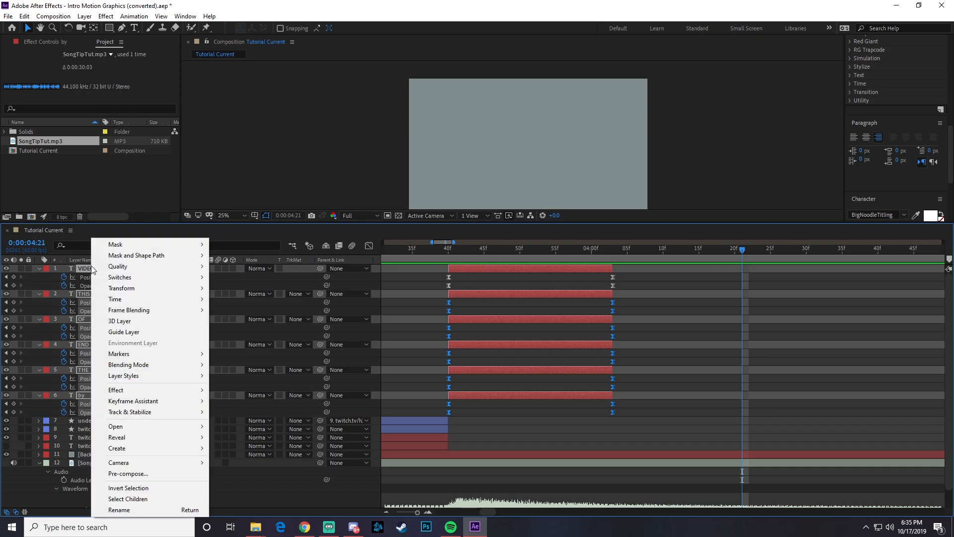
mouse_move(128, 402)
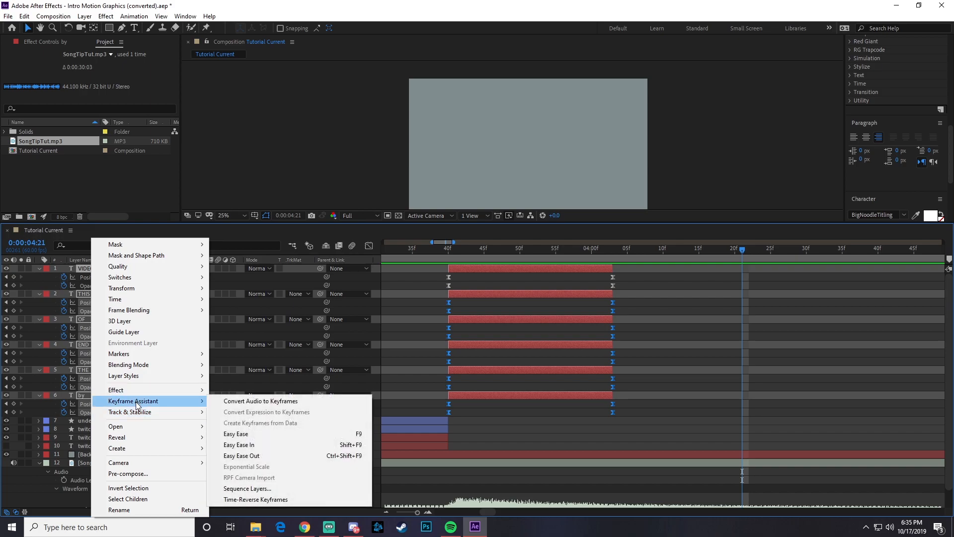
click(236, 489)
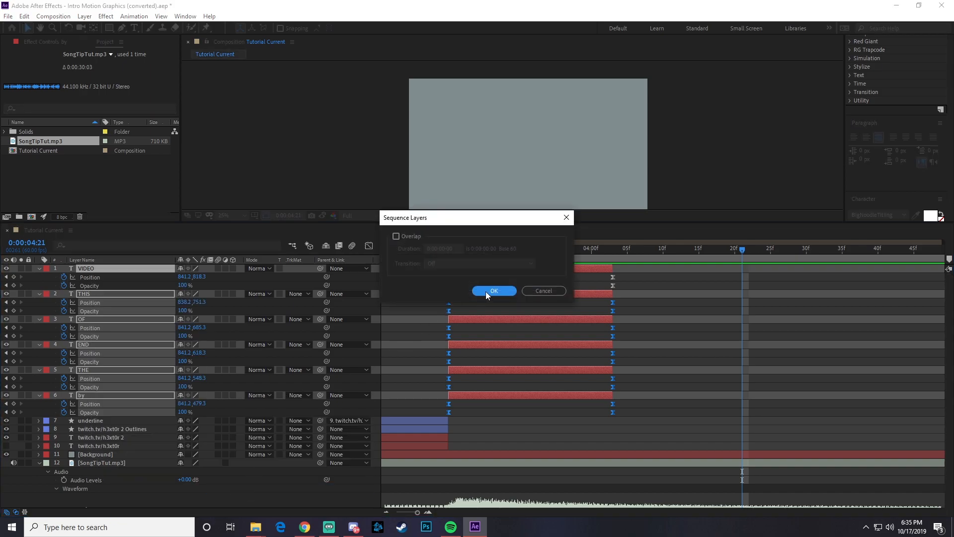
click(542, 290)
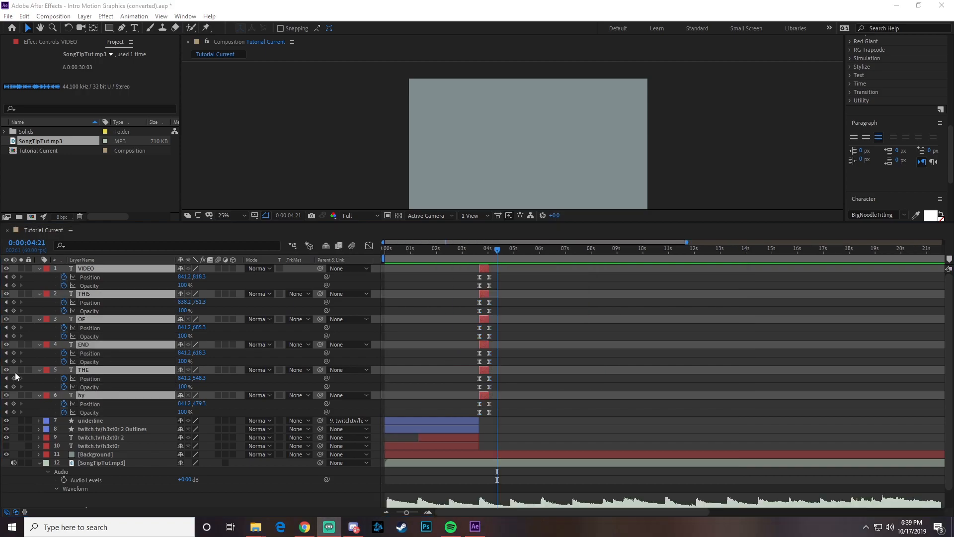
- Select the six word layers in order from "by" to "VIDEO" and apply Sequence Layers without overlap
click(537, 381)
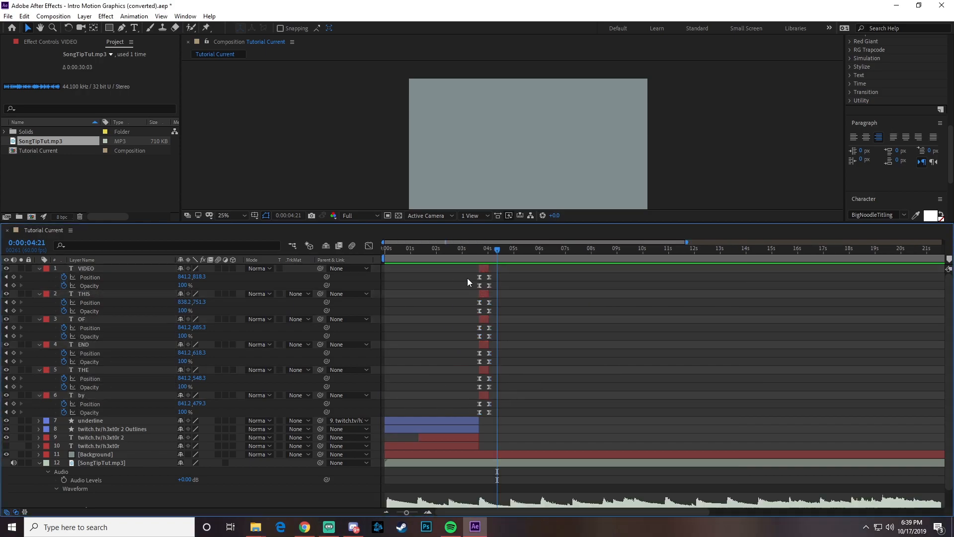
click(80, 395)
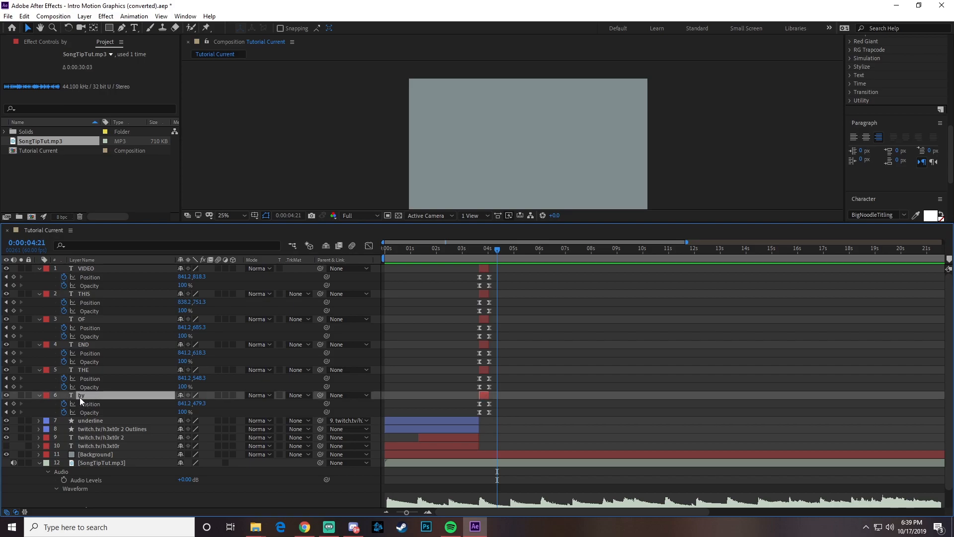
shift+click(89, 267)
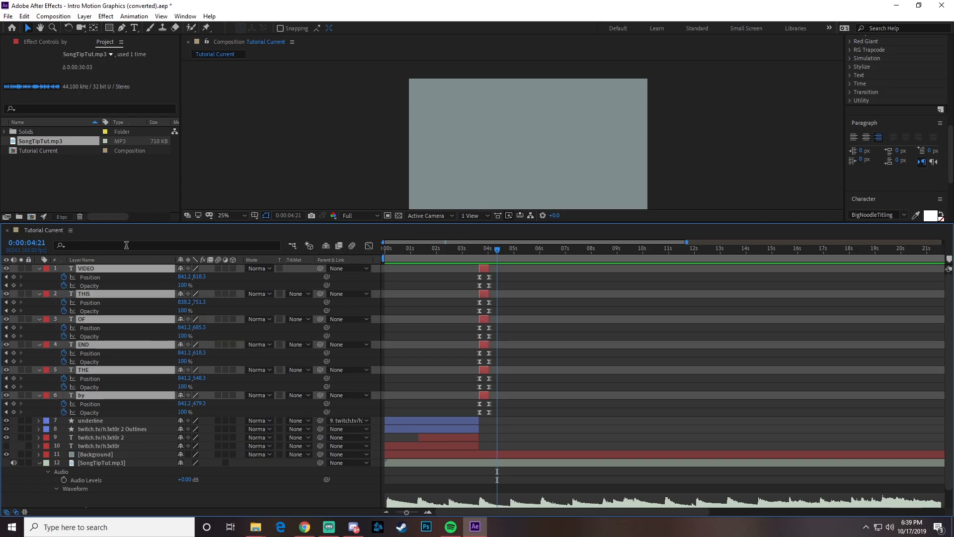
right_click(82, 395)
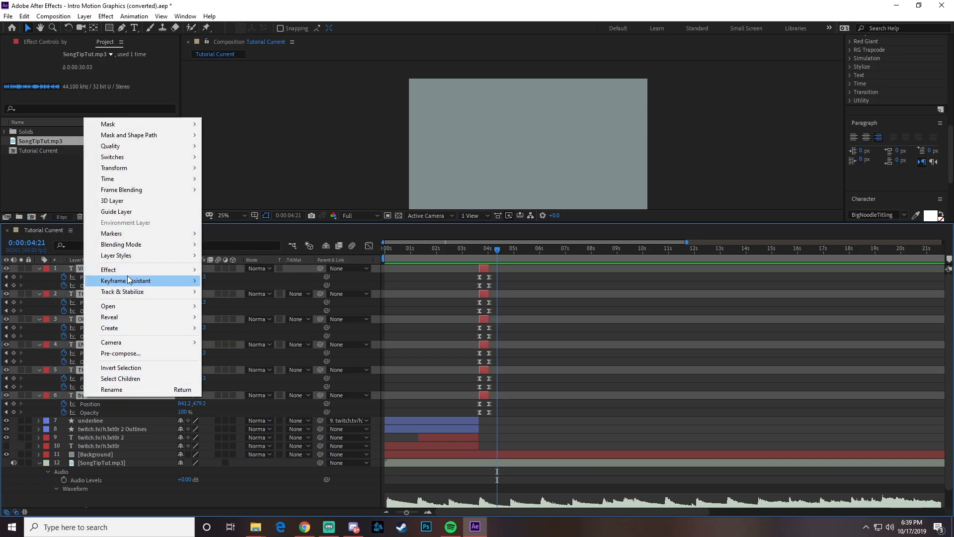
mouse_move(132, 285)
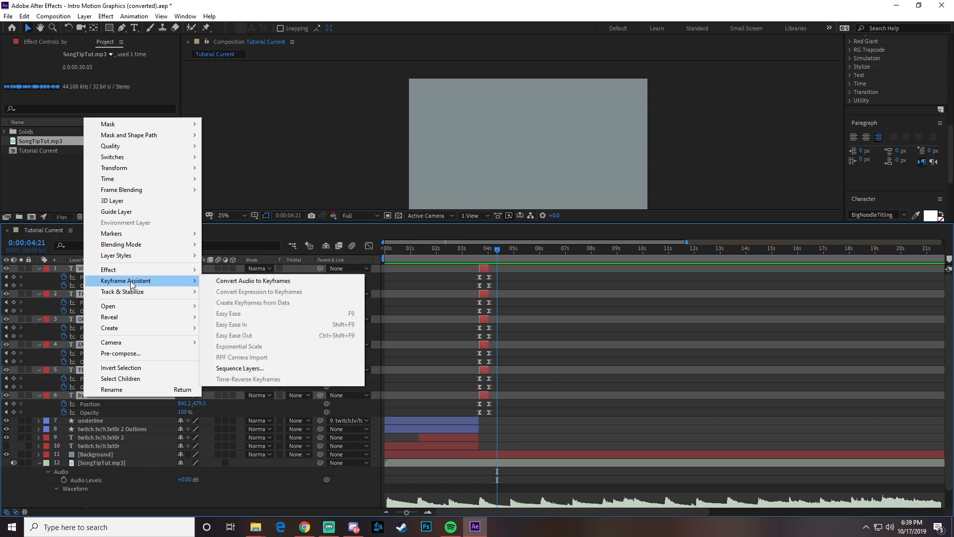
click(236, 369)
drag(447, 222, 377, 205)
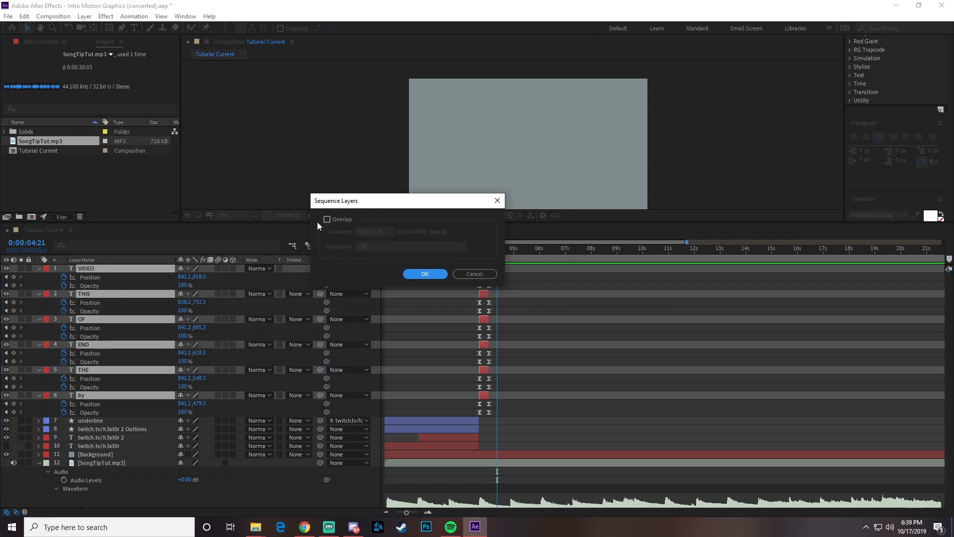
click(424, 275)
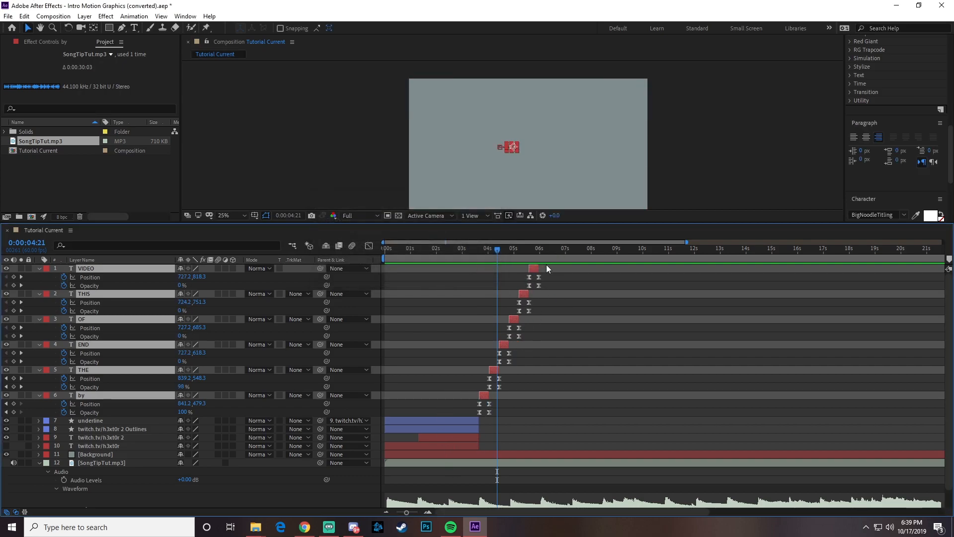
- Play back the sequenced words from 0:00:01:14 and scrub to 0:00:06:06, just past the last word
click(417, 248)
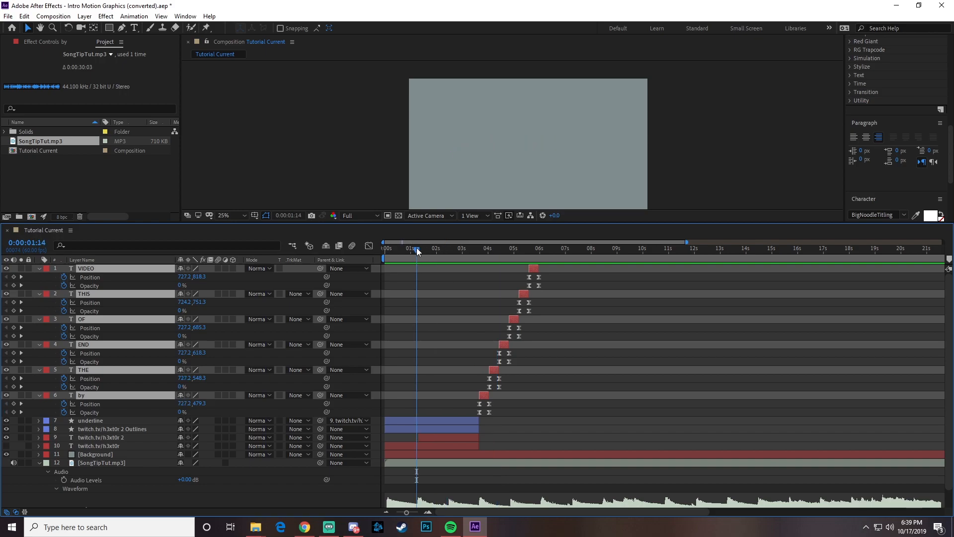
key(space)
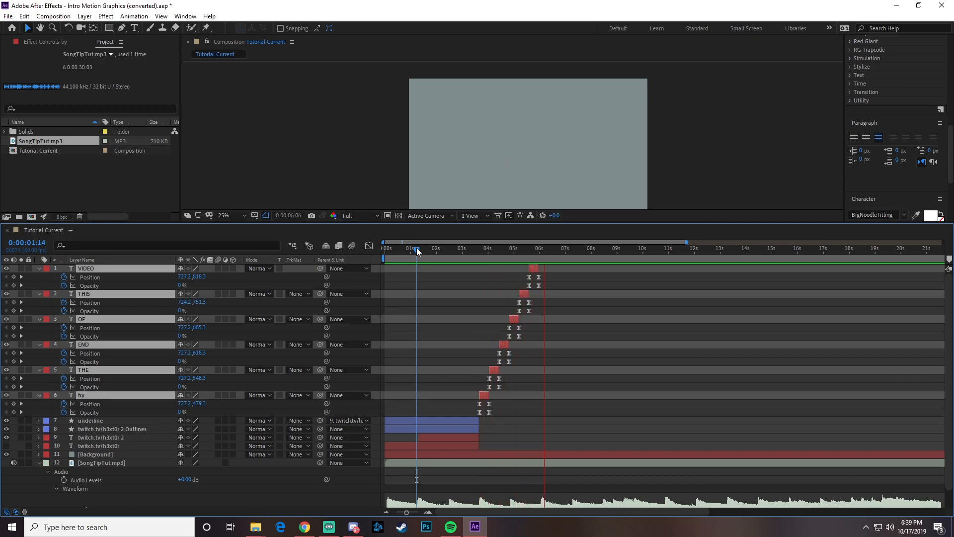
key(space)
drag(431, 249, 544, 256)
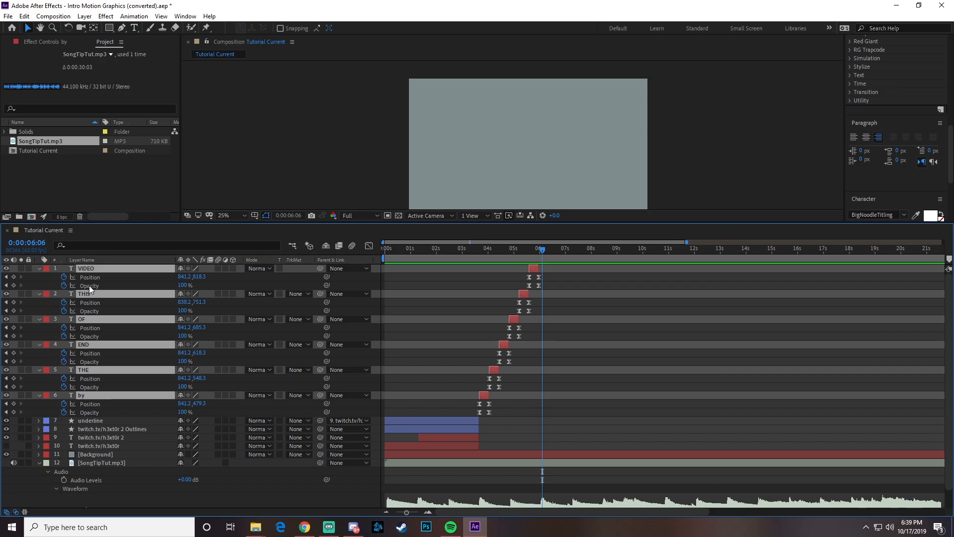
- Collapse the word layers' properties and add a text layer reading "YOU" in the frame's upper part at 0:00:05:58
key(u)
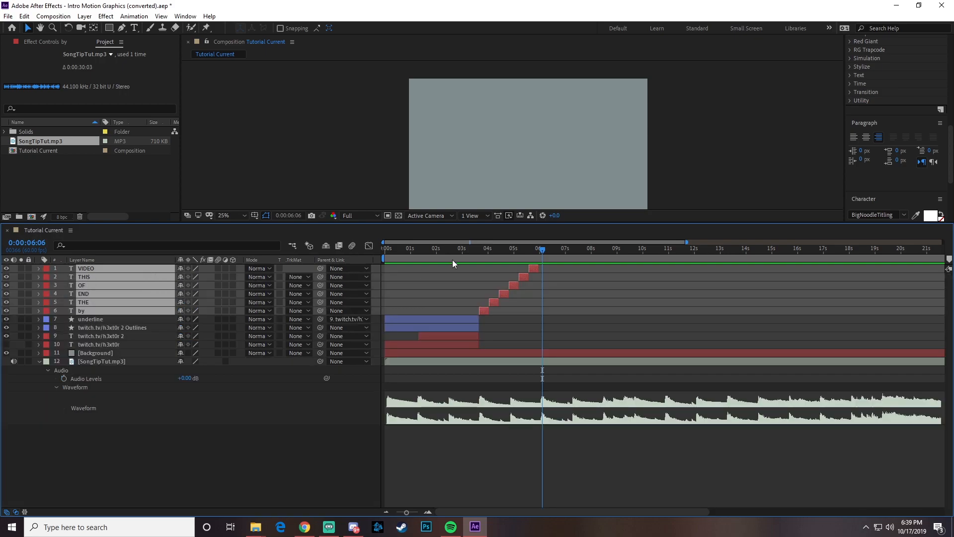
drag(535, 247, 538, 252)
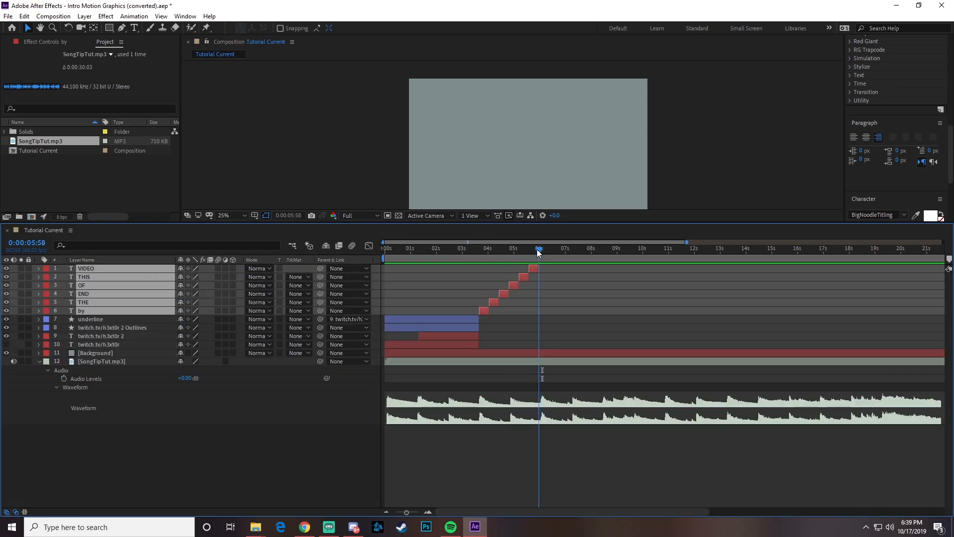
mouse_move(538, 252)
mouse_down()
mouse_move(547, 248)
mouse_move(537, 255)
mouse_up()
click(134, 27)
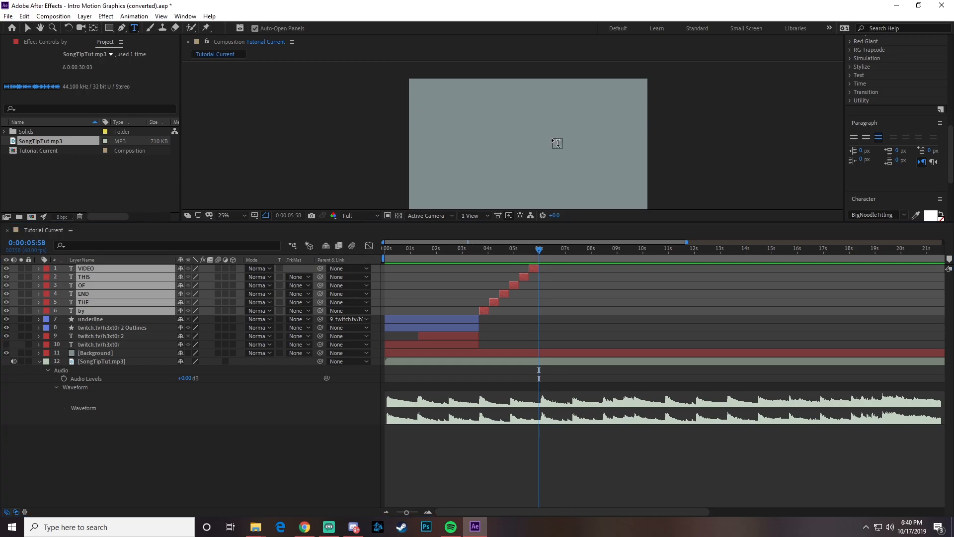
click(507, 114)
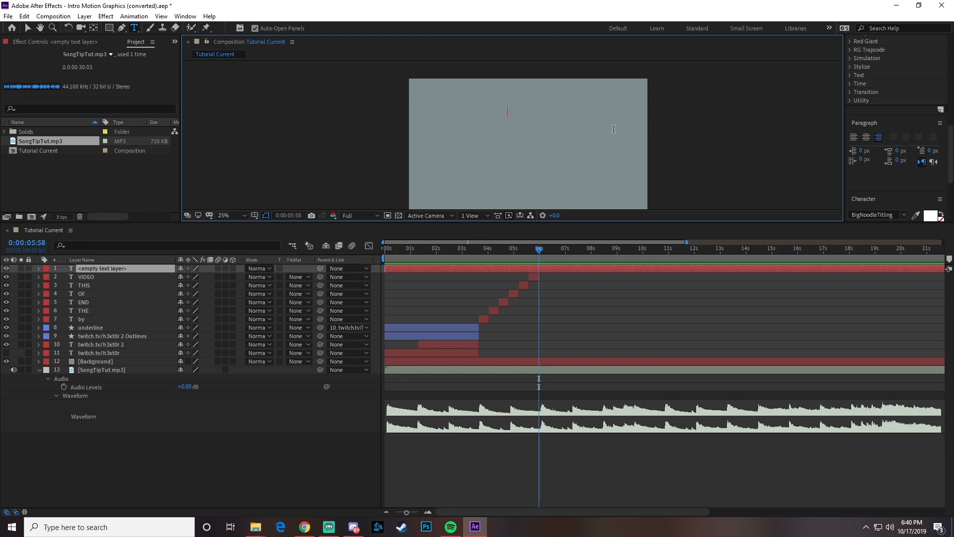
text(YOU)
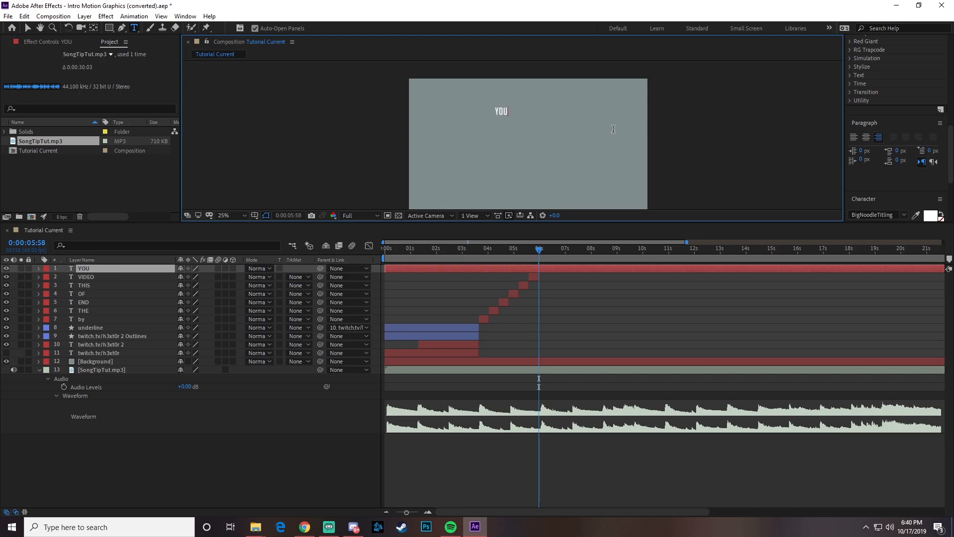
click(28, 28)
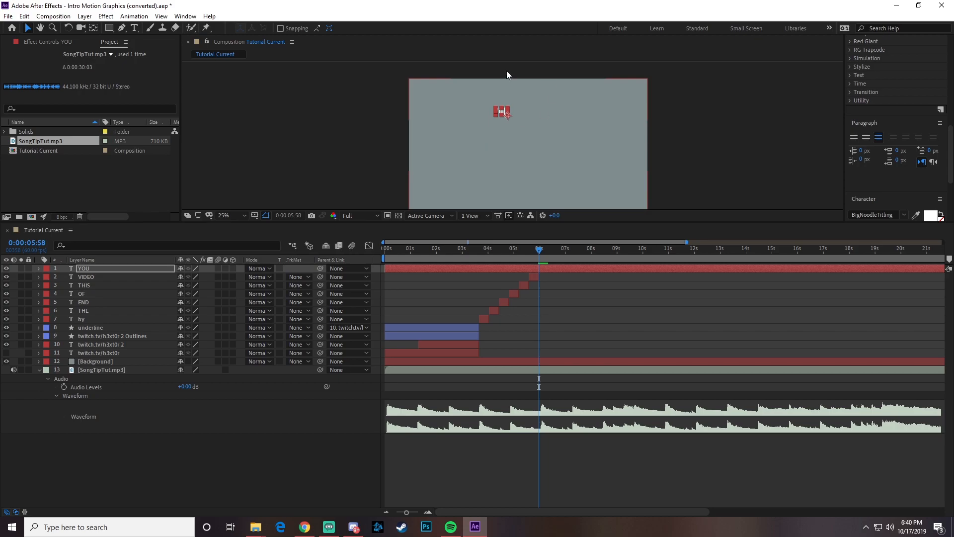
- Left-align the YOU text and move its anchor point to the centre of the word
click(853, 138)
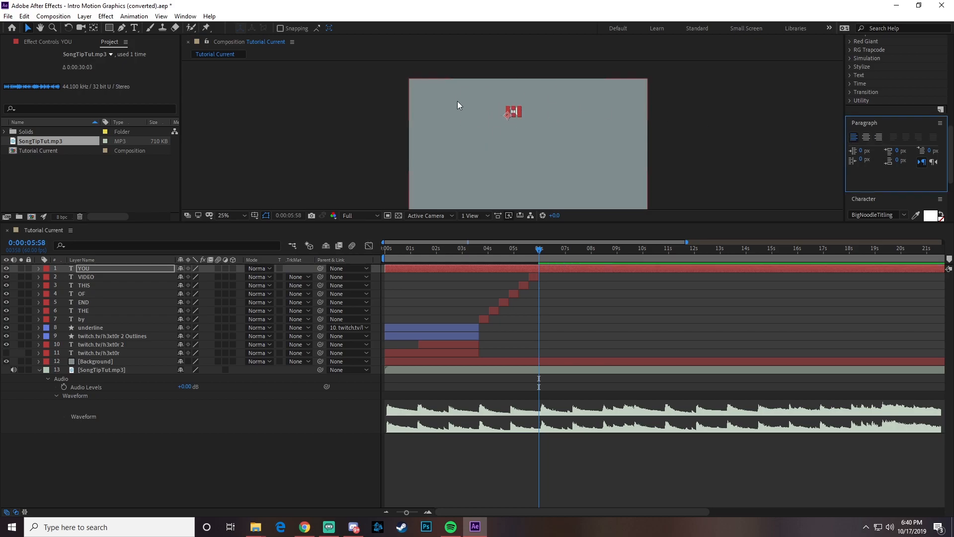
click(95, 29)
click(25, 29)
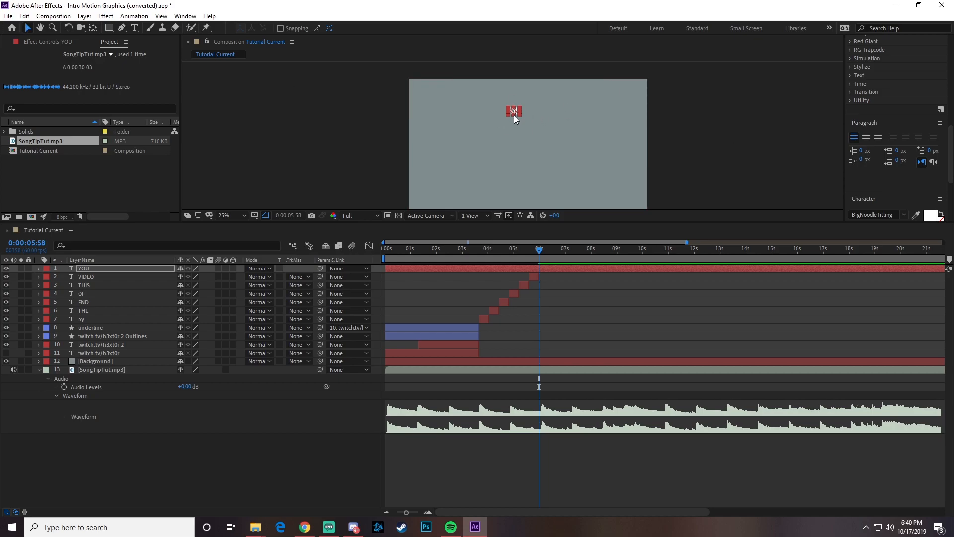
- Enlarge the composition view to 100% and duplicate the YOU text layer
scroll(514, 116, up, 4)
key(h)
key(v)
drag(477, 222, 474, 351)
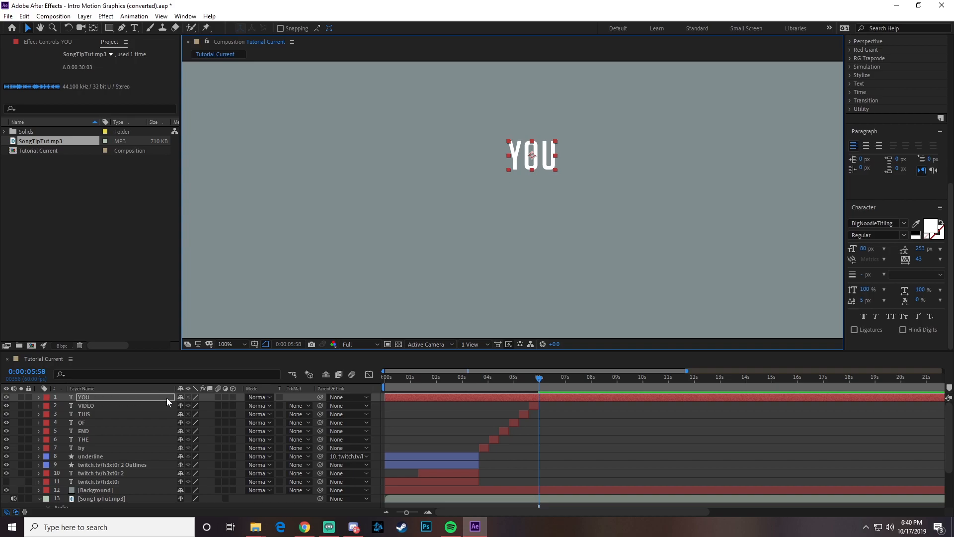
key(ctrl+d)
key(ctrl+d)
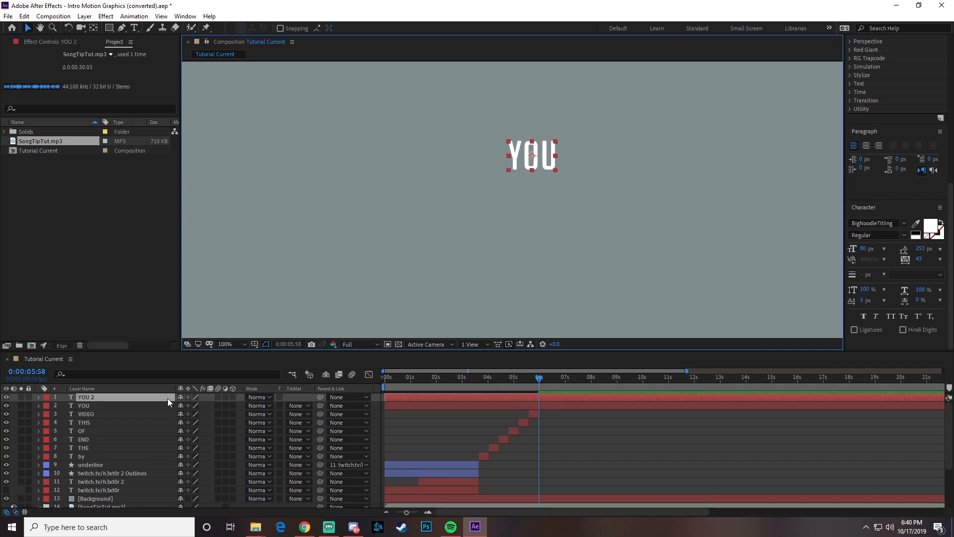
- Duplicate the YOU text layer until there are six stacked YOU layers in total
key(ctrl+d)
key(ctrl+d)
key(ctrl+d)
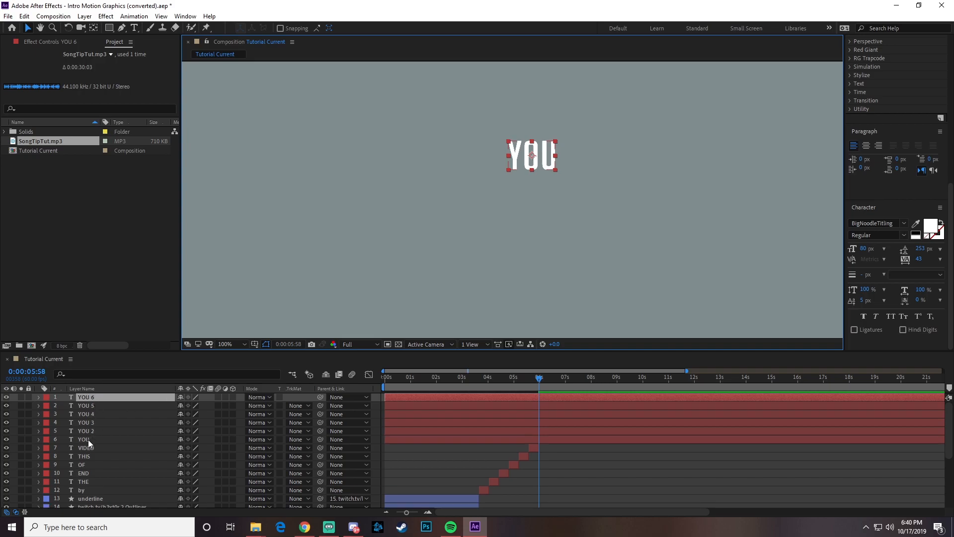
click(88, 440)
click(89, 431)
click(90, 416)
click(93, 406)
click(94, 397)
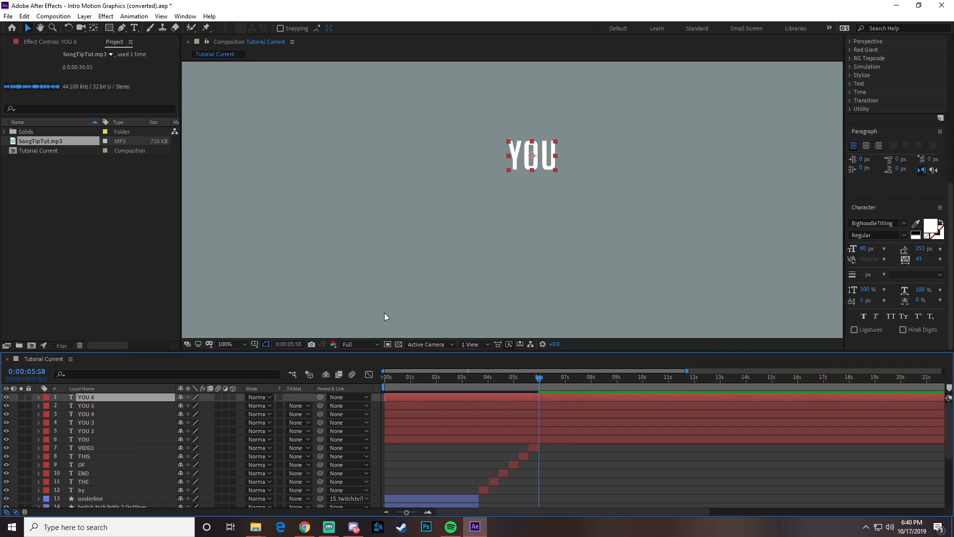
- Move the YOU 2 copy directly below the original YOU and change its text to "WILL"
click(93, 439)
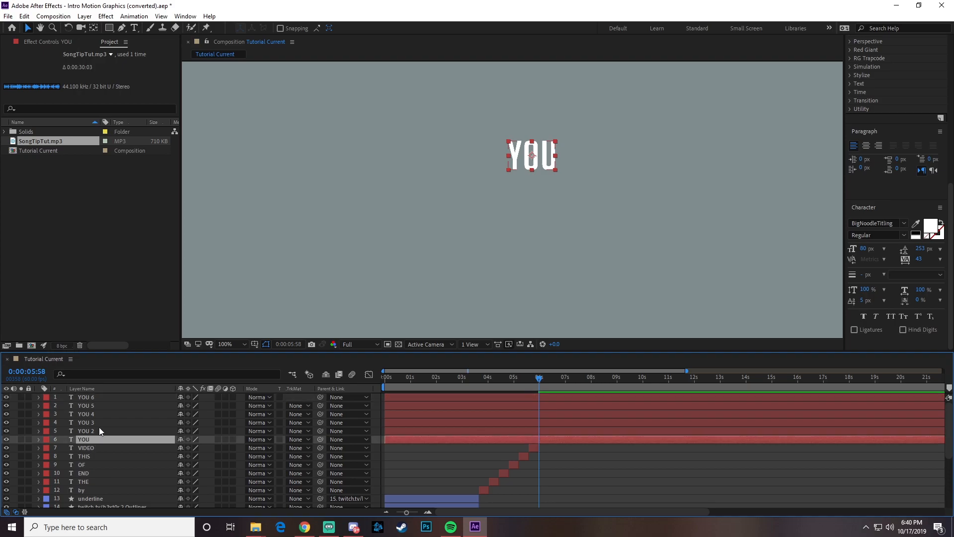
click(99, 430)
drag(519, 153, 519, 190)
double_click(518, 191)
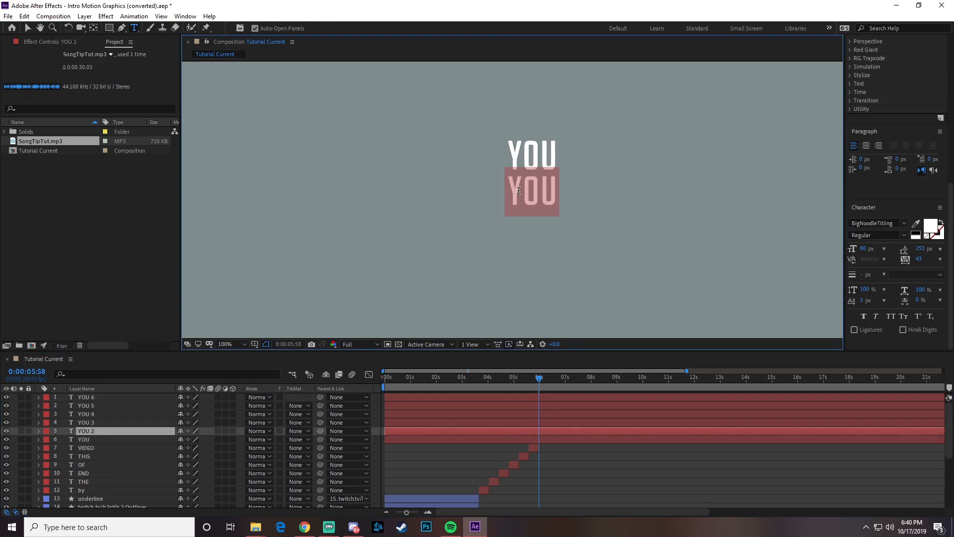
text(WILL)
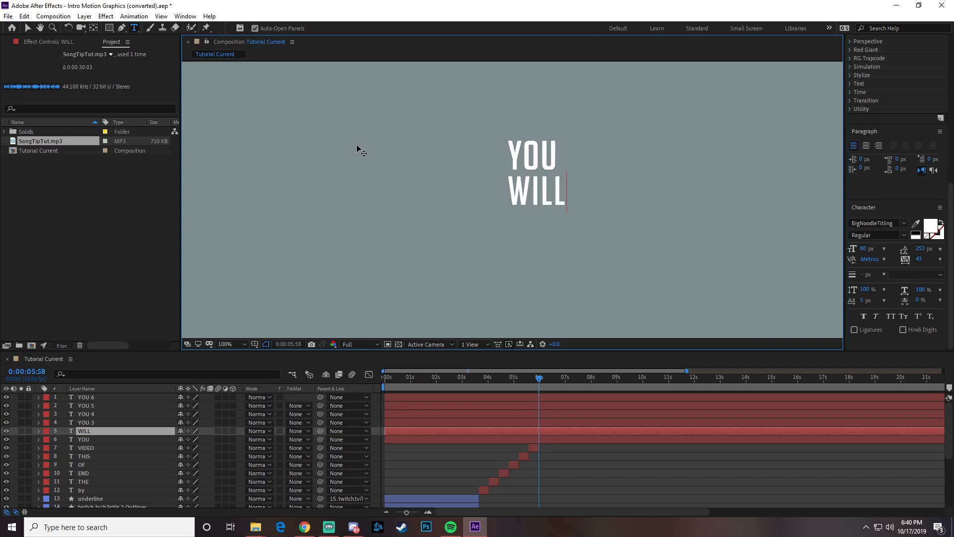
- Move the YOU 3 copy directly below WILL and change its text to "HAVE"
click(517, 154)
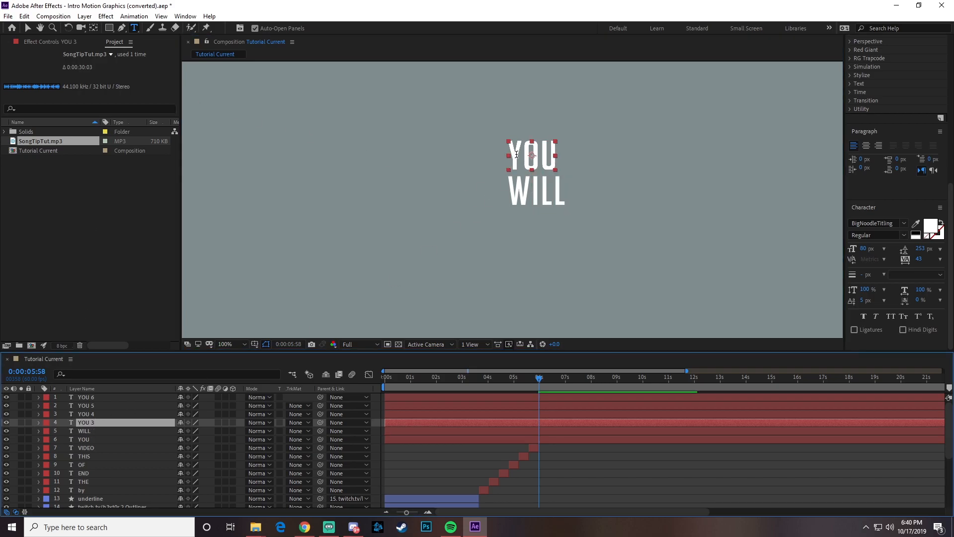
click(27, 27)
drag(518, 168, 522, 223)
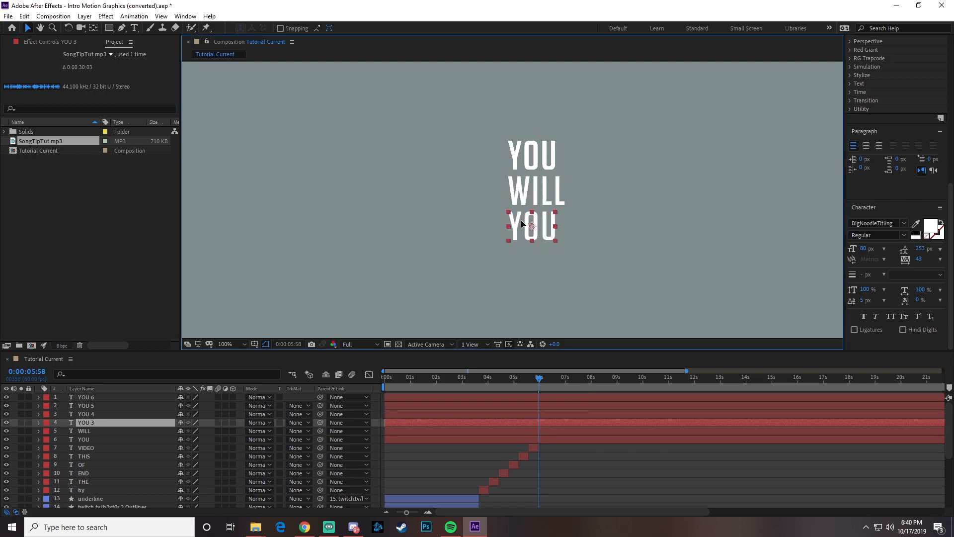
double_click(518, 234)
text(HAVE)
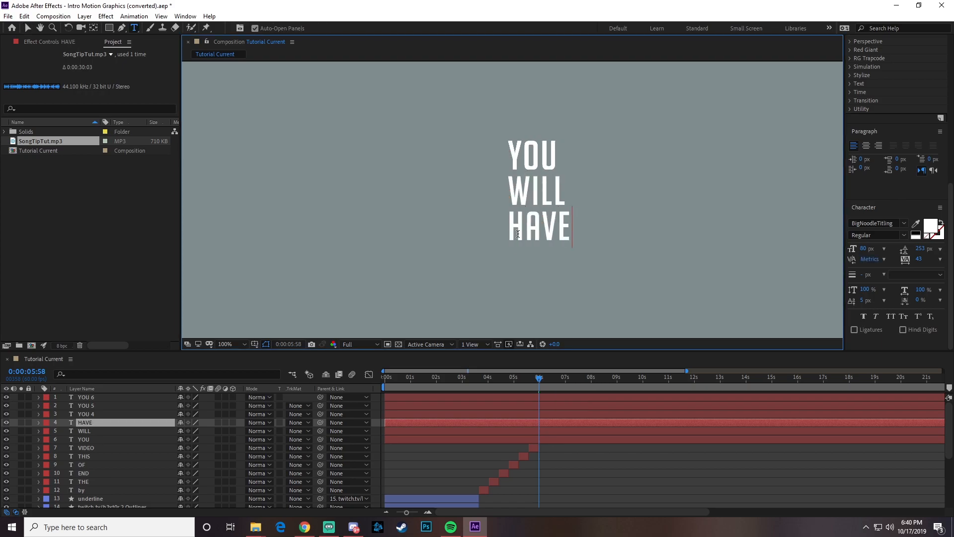
click(28, 28)
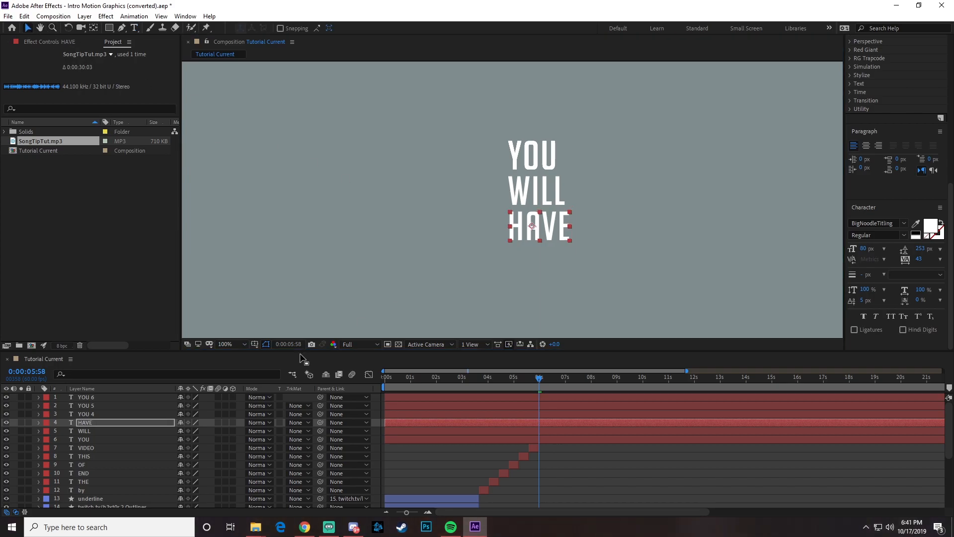
- Move the YOU 4 copy directly below HAVE and change its text to "LEARNT"
click(75, 415)
drag(516, 161, 521, 262)
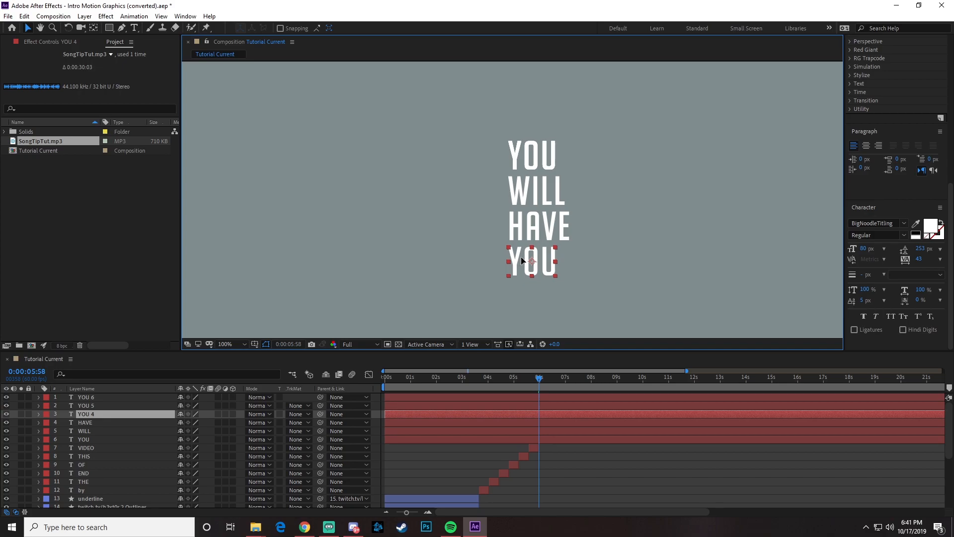
double_click(522, 262)
text(LEARNT)
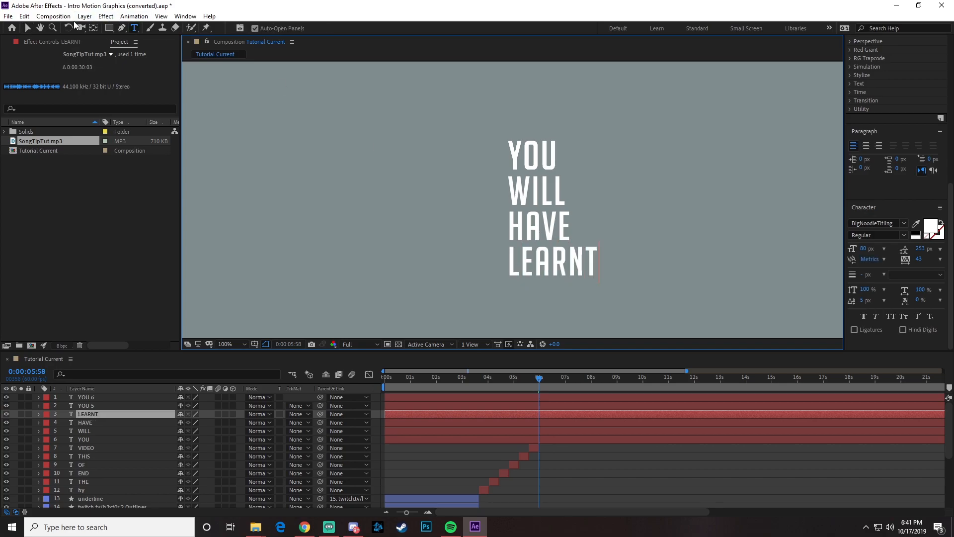
click(27, 28)
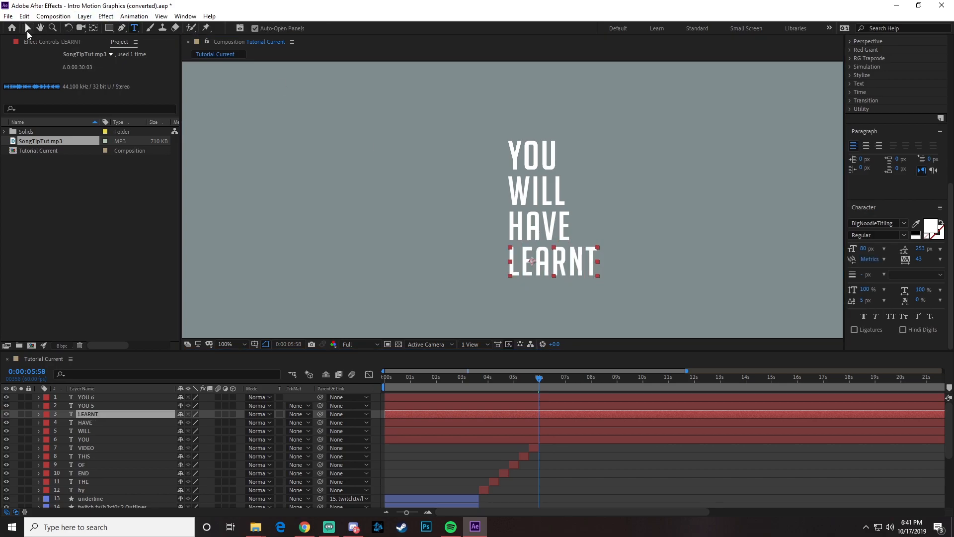
- Move the YOU 5 copy directly below LEARNT and change its text to "TO"
key(ctrl+Up)
drag(525, 155, 526, 297)
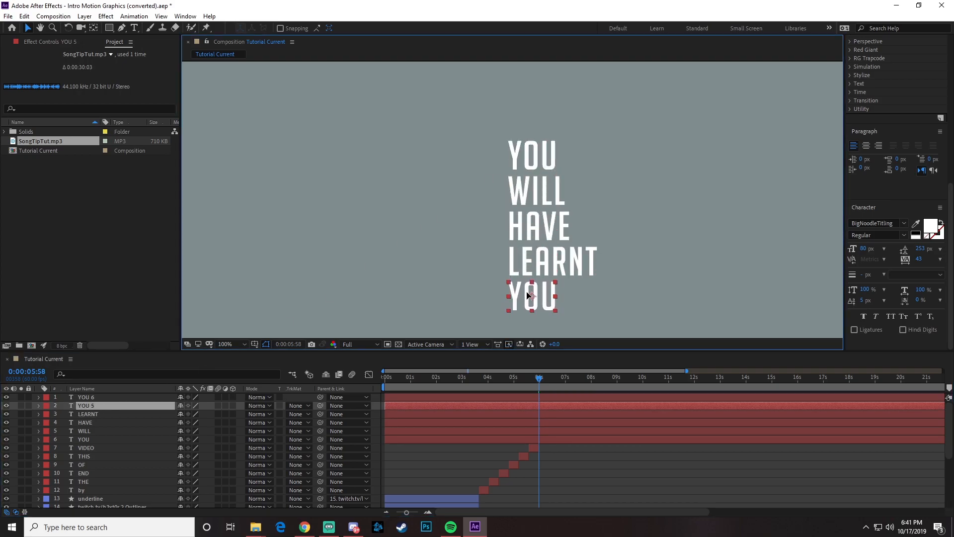
double_click(536, 300)
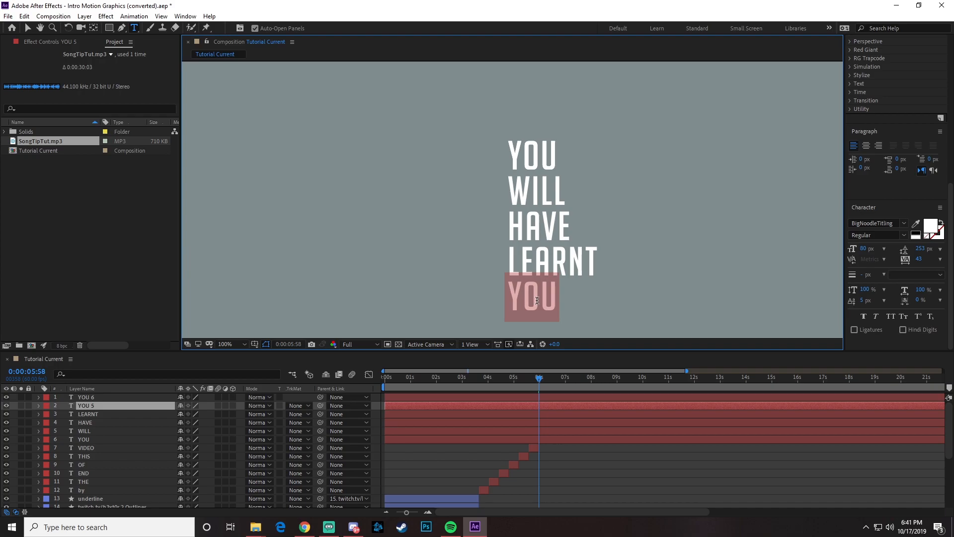
text(TO)
click(31, 31)
- Move the YOU 6 copy directly below TO and change its text to "DO"
click(90, 399)
drag(517, 159, 530, 327)
double_click(537, 323)
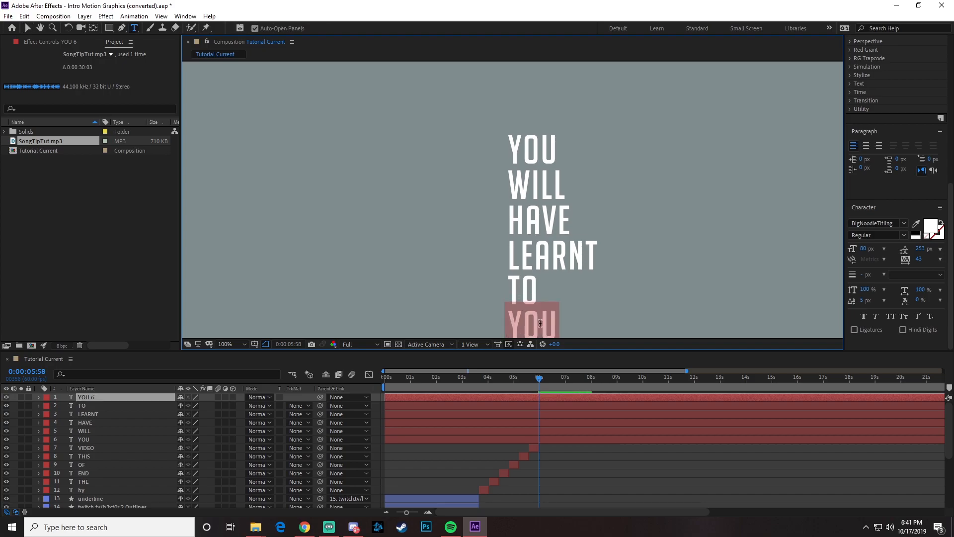
text(DO)
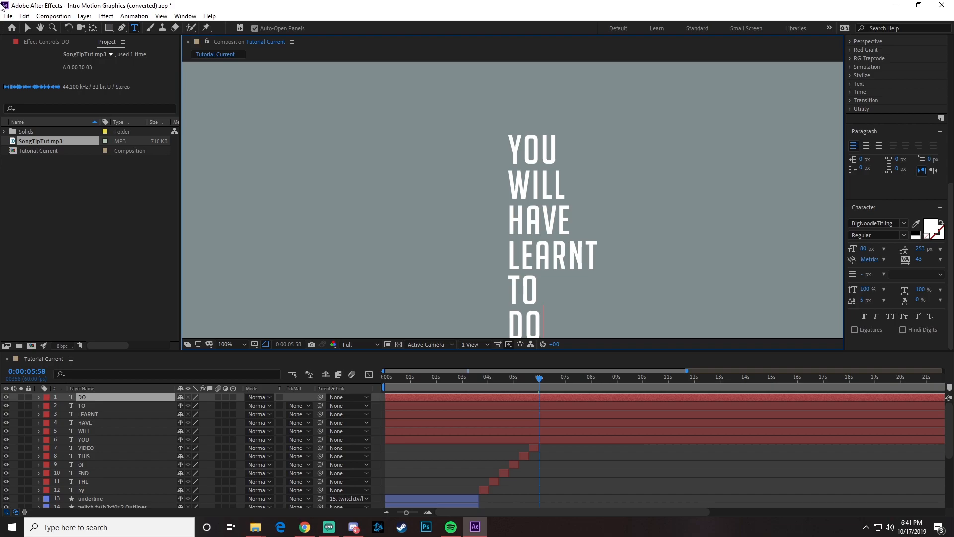
click(29, 29)
key(comma)
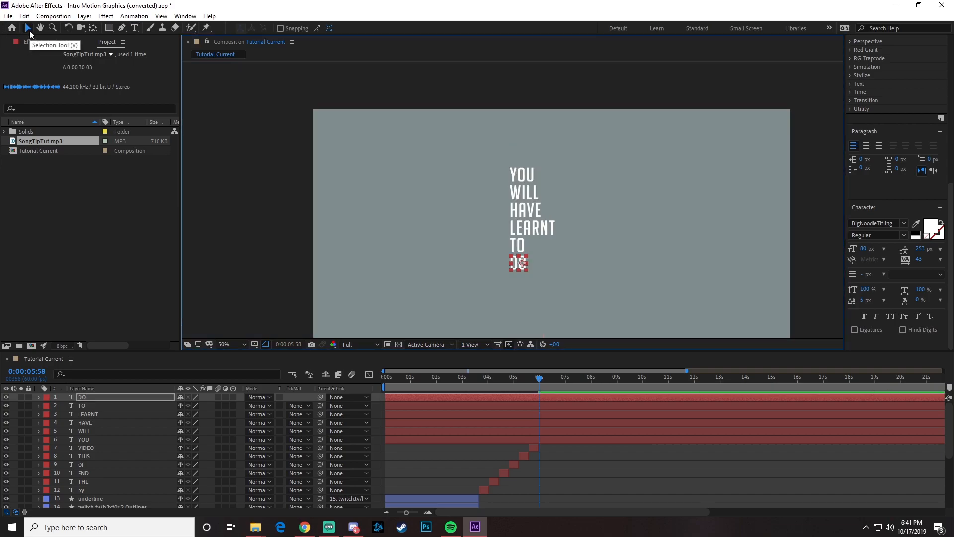
- Move the six stacked words from YOU to DO together so that DO sits just right of the word VIDEO
shift+click(89, 440)
drag(517, 193, 584, 251)
click(538, 380)
drag(538, 381, 536, 381)
drag(535, 381, 538, 380)
drag(593, 282, 567, 281)
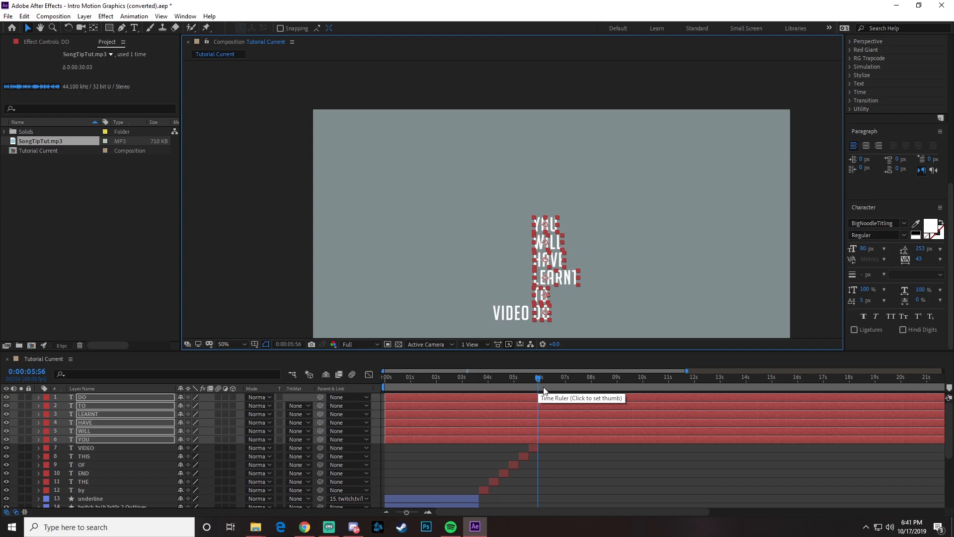
- Trim the start of all six word layers to 0:00:05:58, where VIDEO ends
key(Page_Down)
key(Page_Down)
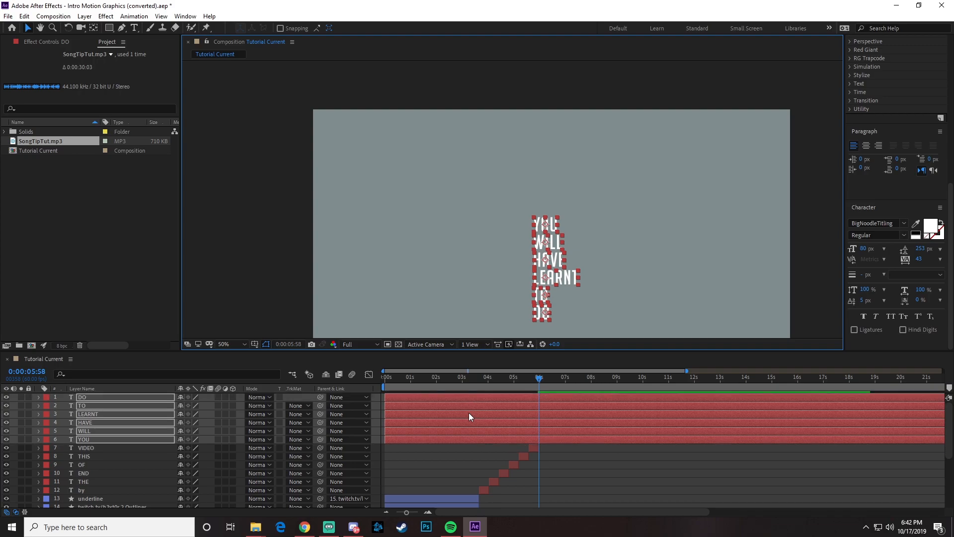
key(alt+bracketleft)
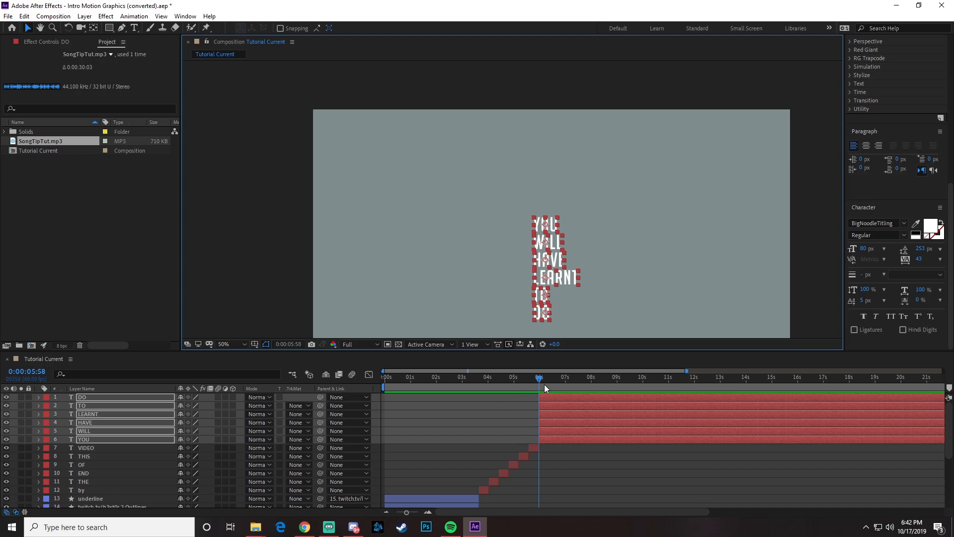
- Trim the end of all six word layers to 0:00:06:25
drag(947, 440, 946, 484)
scroll(925, 454, up, 3)
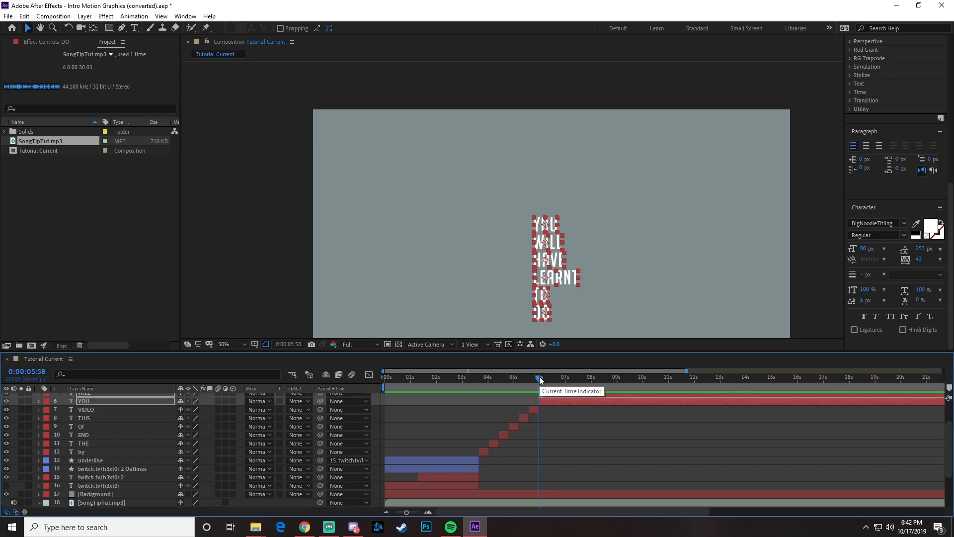
drag(541, 380, 551, 377)
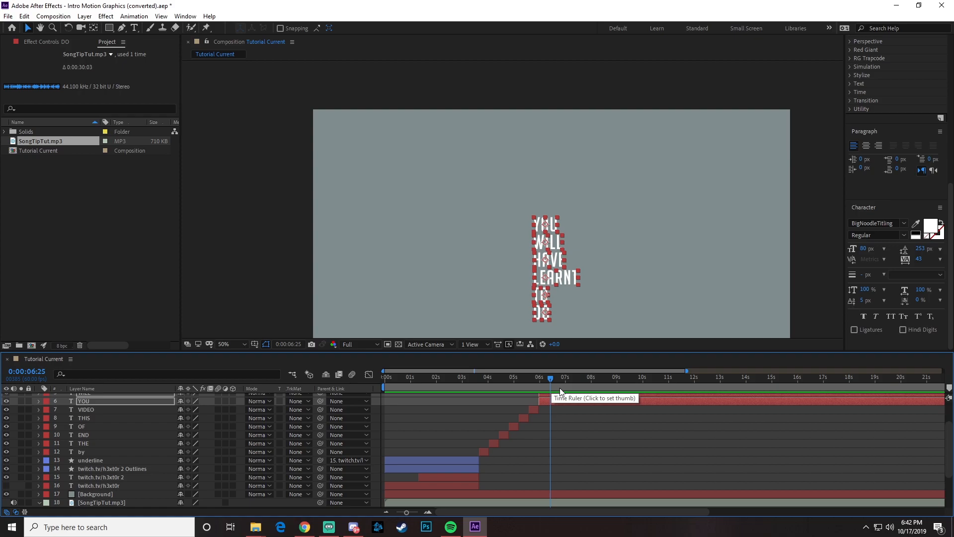
key(alt+bracketright)
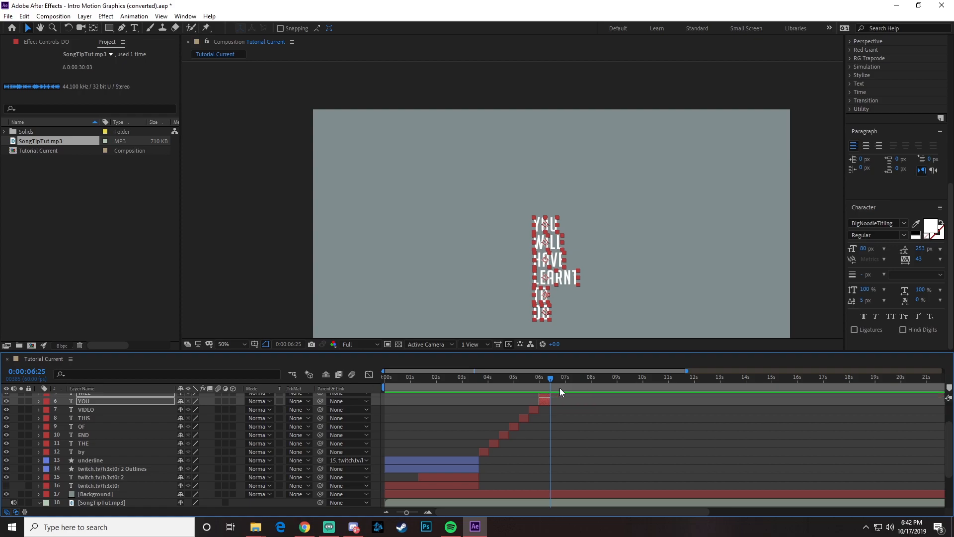
- Add position and opacity keyframes at 0:00:06:25 to the six word layers from DO to YOU
scroll(551, 423, up, 3)
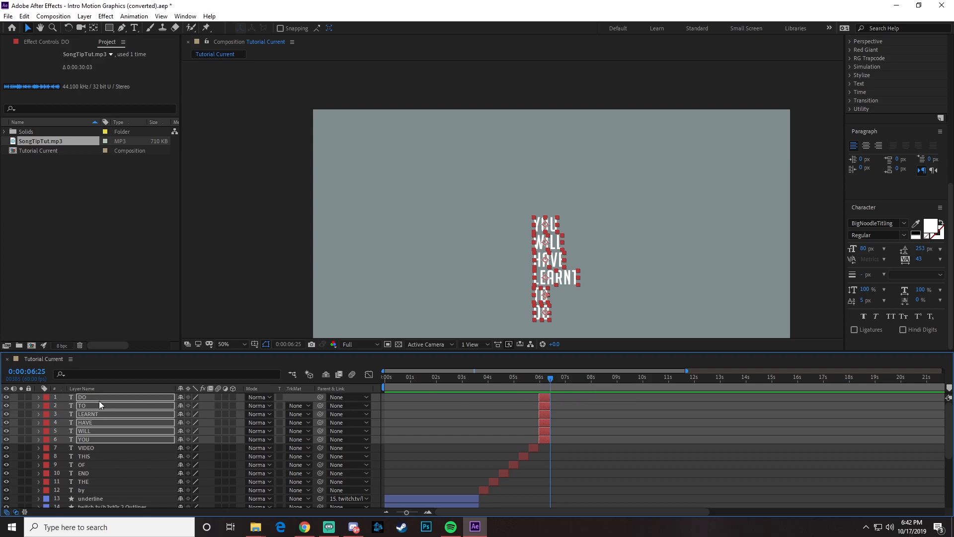
key(p)
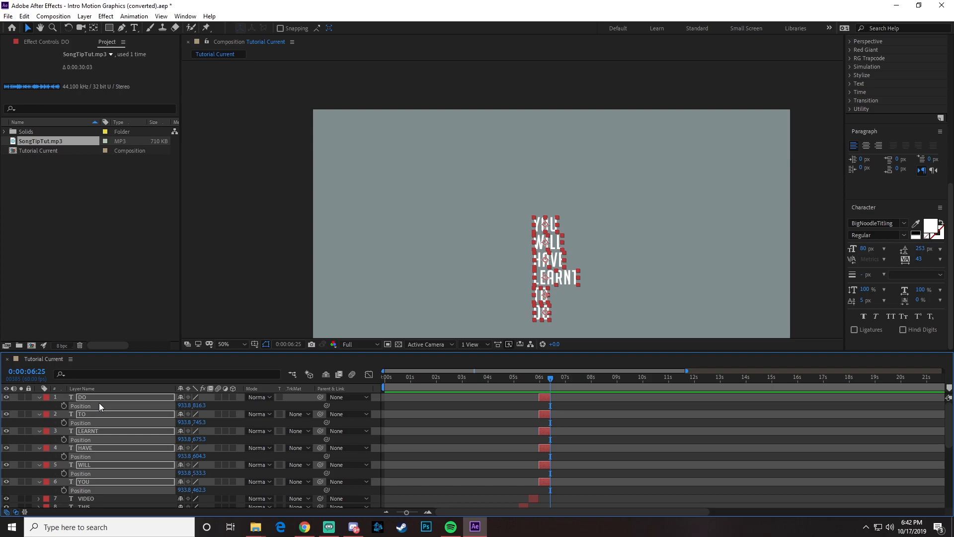
key(shift+t)
drag(64, 405, 61, 506)
scroll(67, 479, down, 2)
drag(66, 458, 67, 465)
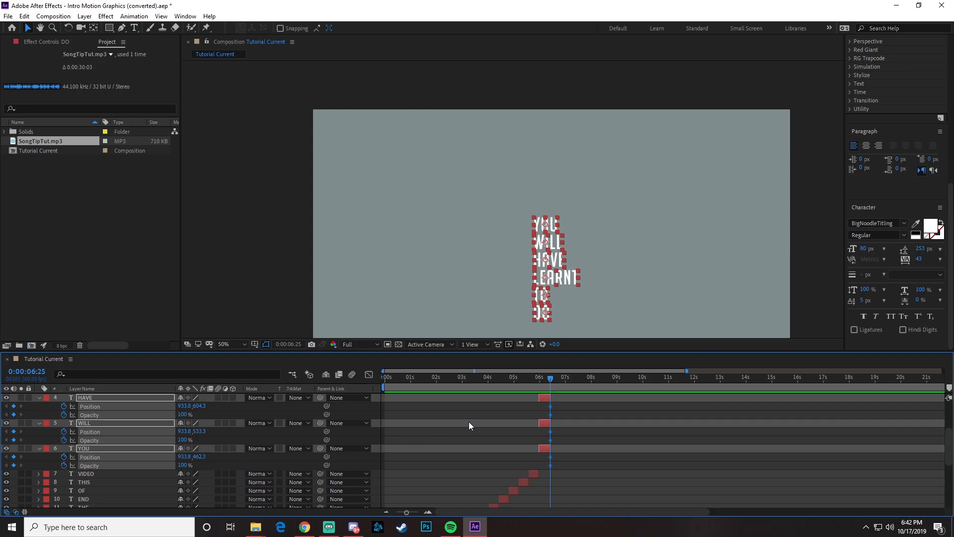
- Add position and opacity keyframes at 0:00:05:58 to the six words, shifting them right to X 991.8 with opacity 0%
drag(549, 377, 538, 381)
mouse_move(12, 465)
mouse_down()
mouse_move(13, 396)
mouse_move(12, 429)
mouse_up()
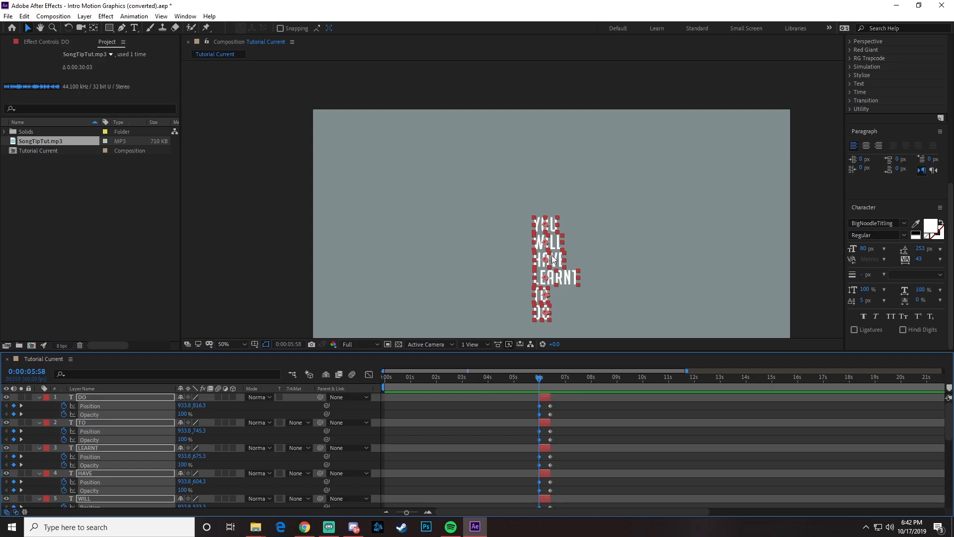
drag(555, 261, 570, 262)
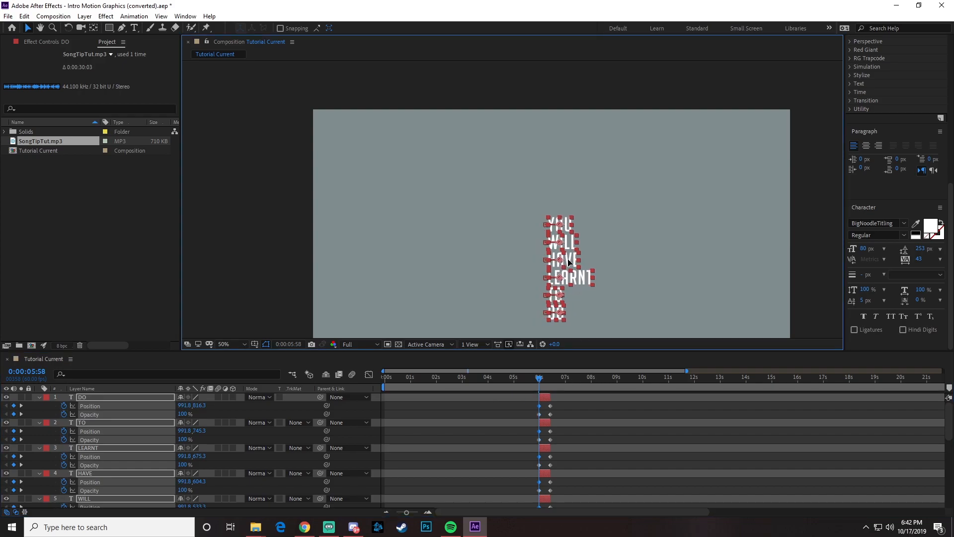
click(183, 414)
text(0)
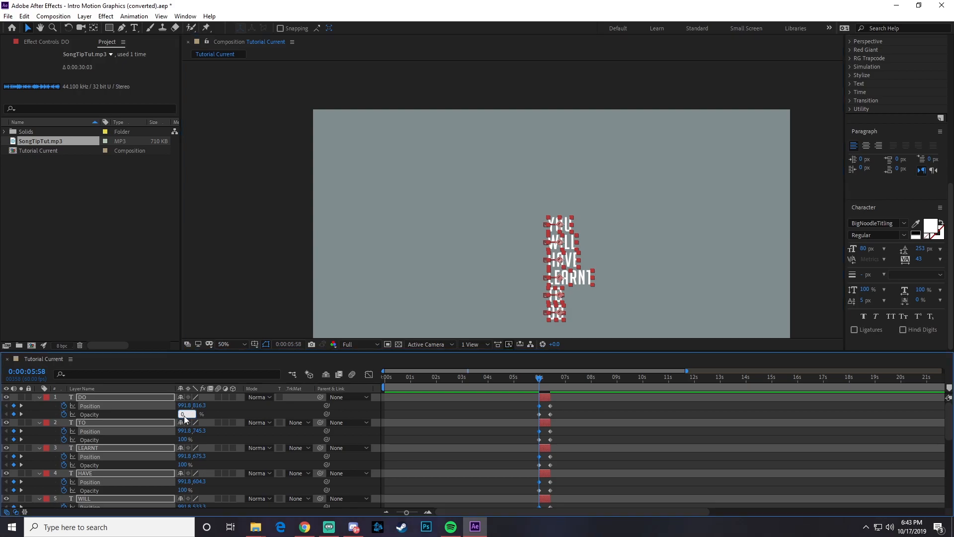
key(Return)
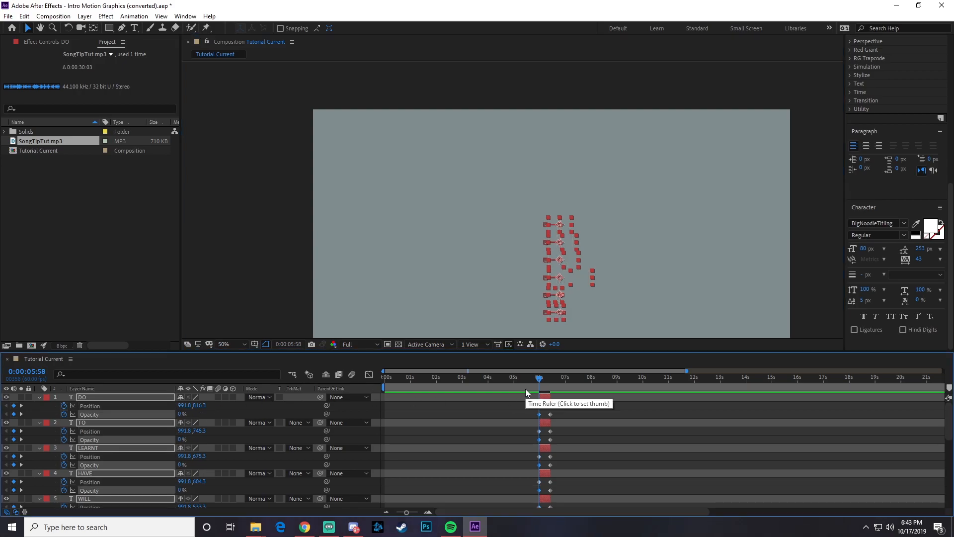
- Preview the words' animation and apply Easy Ease to all their position and opacity keyframes
key(space)
key(space)
drag(533, 395, 557, 449)
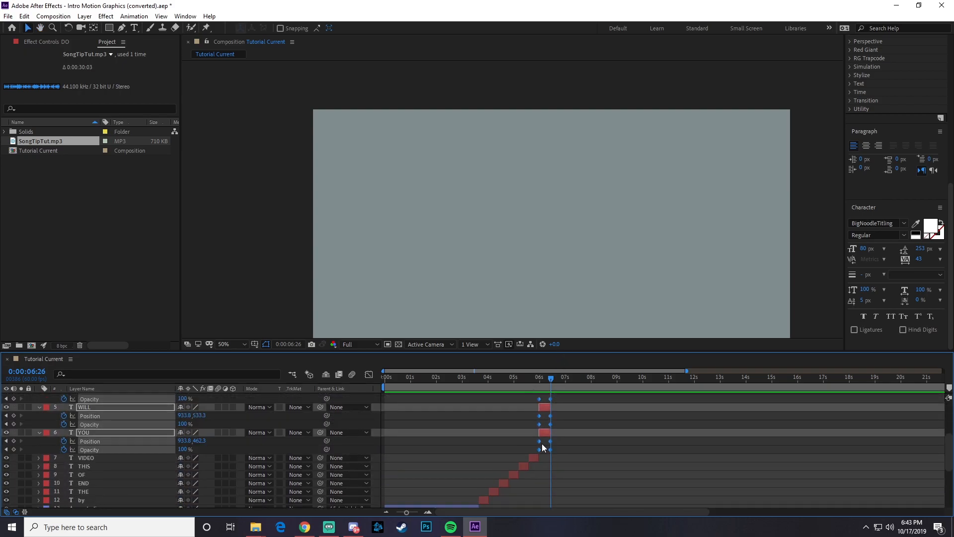
right_click(540, 442)
mouse_move(572, 434)
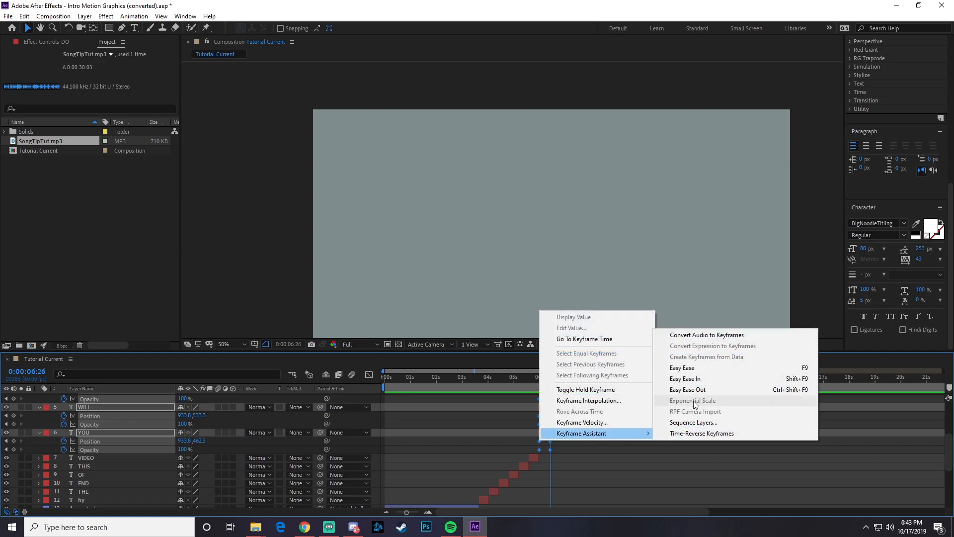
click(693, 367)
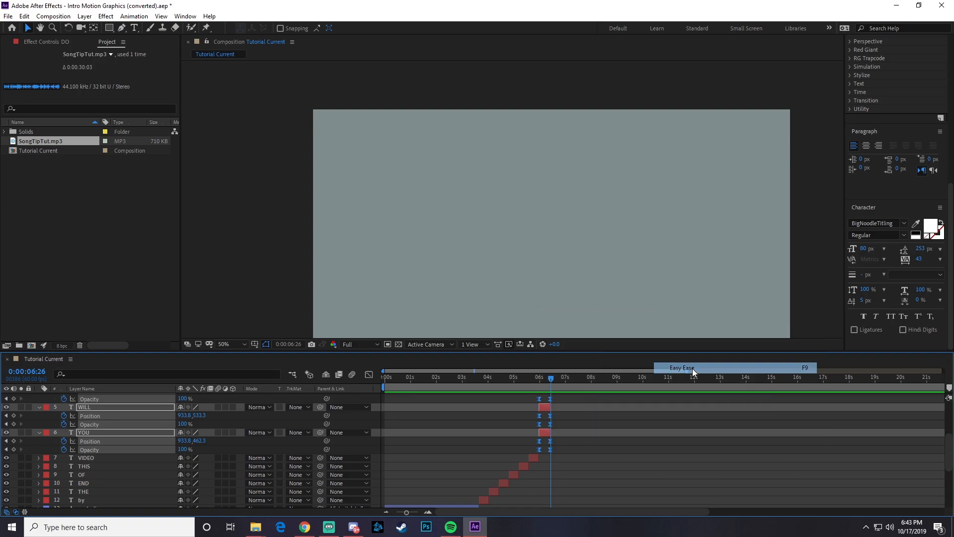
- Reshape the six words' speed curves in the graph editor so they peak sharply at the start and ease out slowly
click(369, 374)
drag(406, 513, 417, 513)
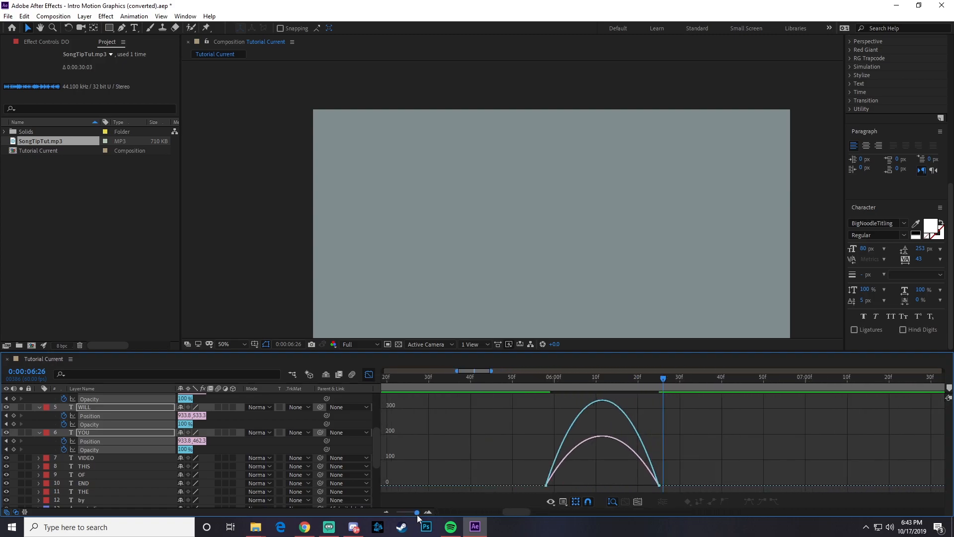
drag(498, 458, 538, 485)
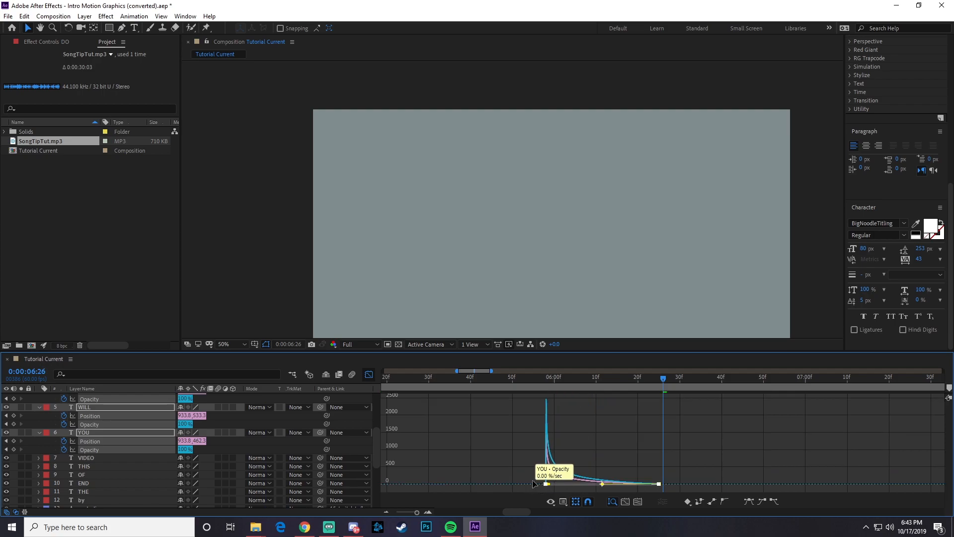
- Sequence the six word layers from YOU up to DO one after another without overlap, using Sequence Layers
click(369, 375)
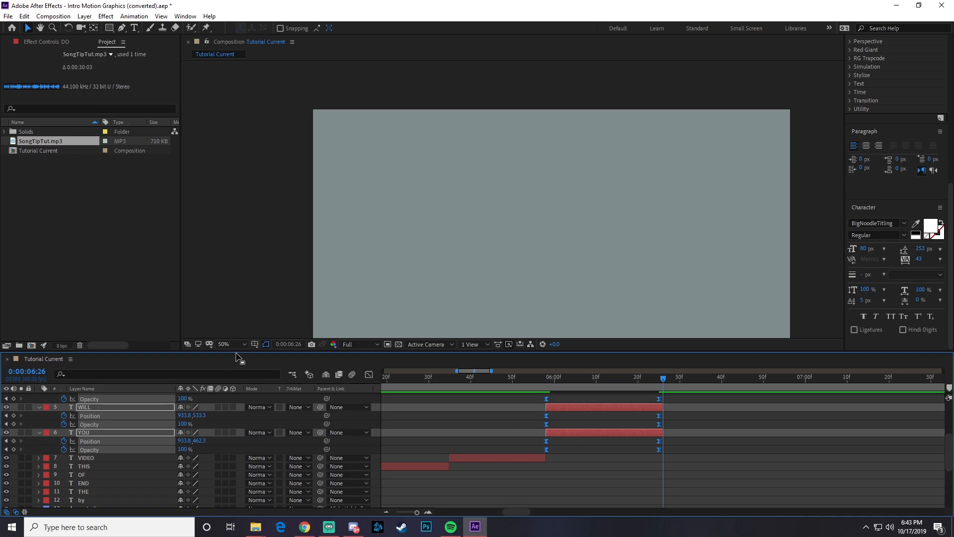
drag(238, 351, 254, 211)
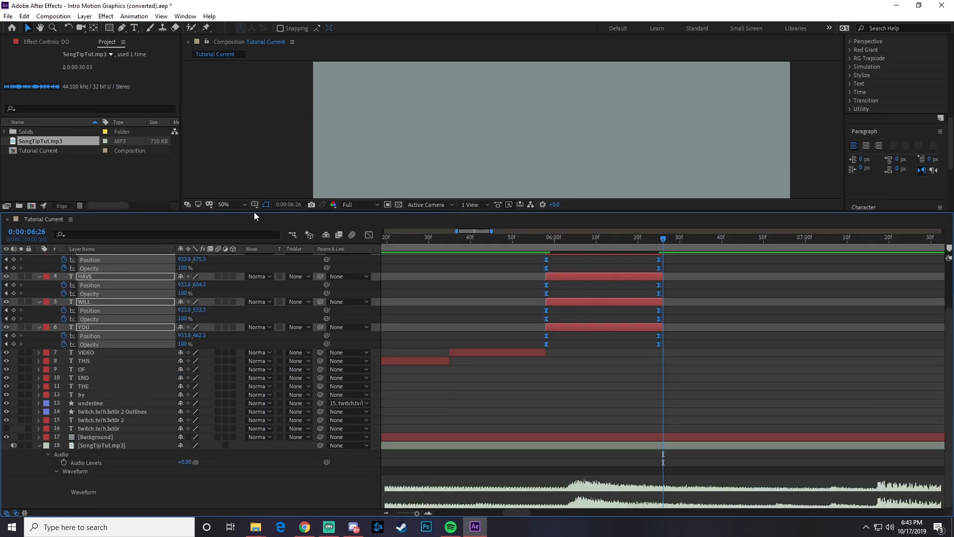
scroll(156, 396, up, 2)
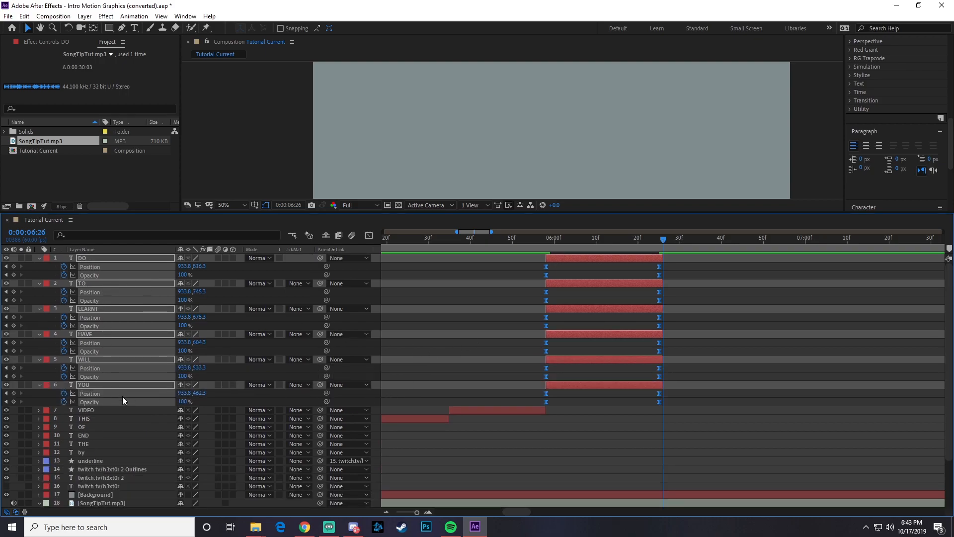
click(94, 385)
click(465, 373)
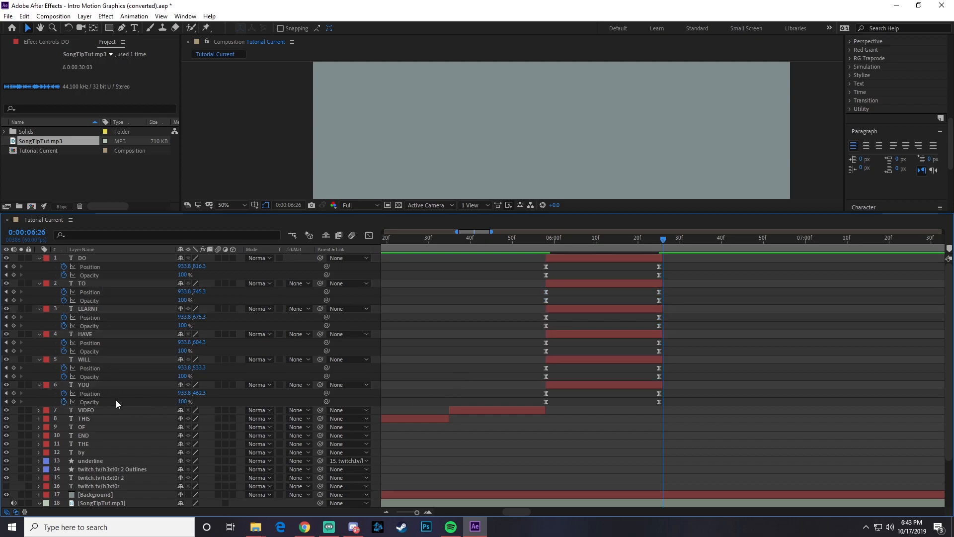
click(87, 385)
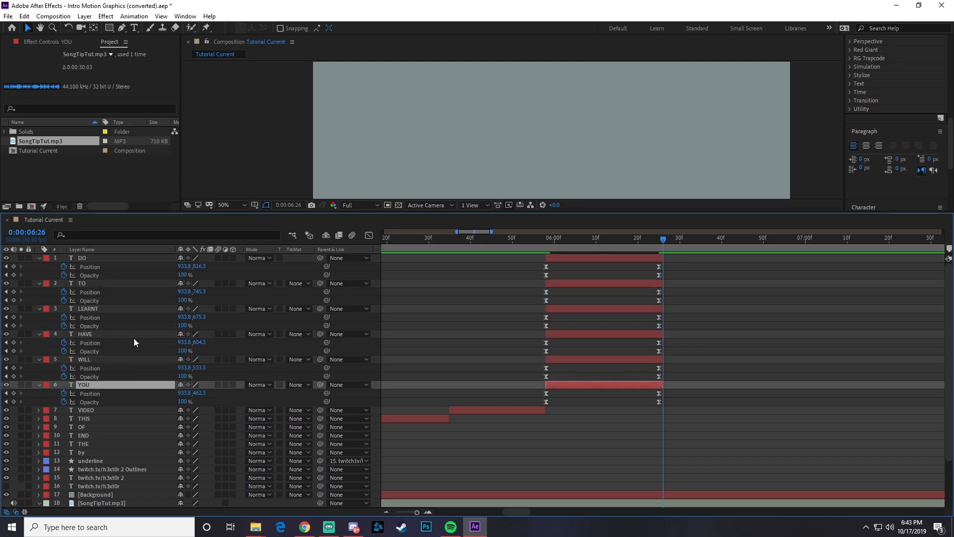
shift+click(87, 258)
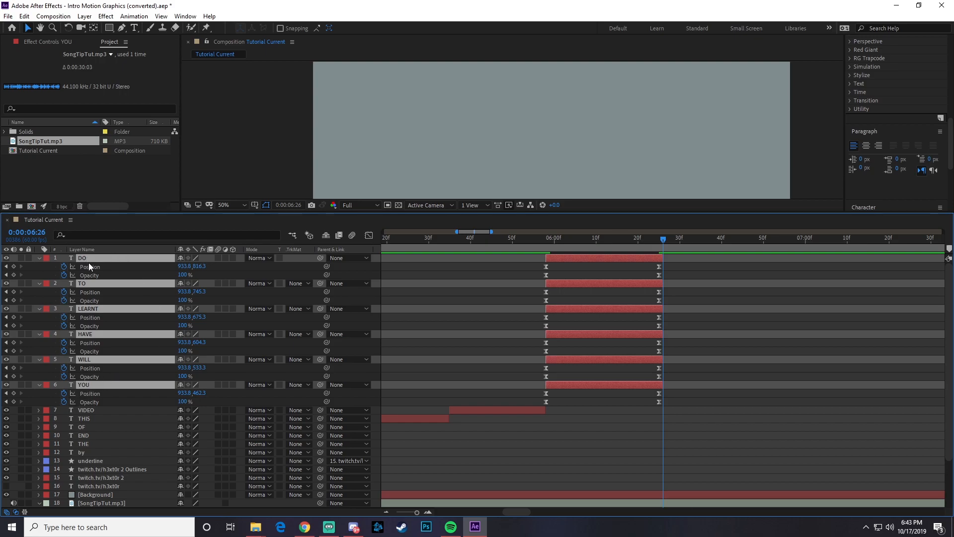
right_click(87, 257)
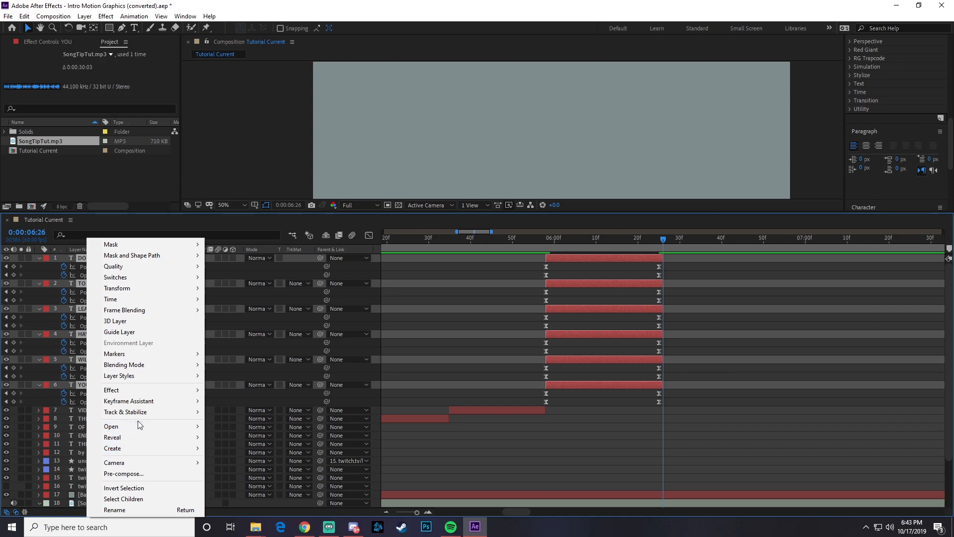
mouse_move(133, 405)
click(259, 488)
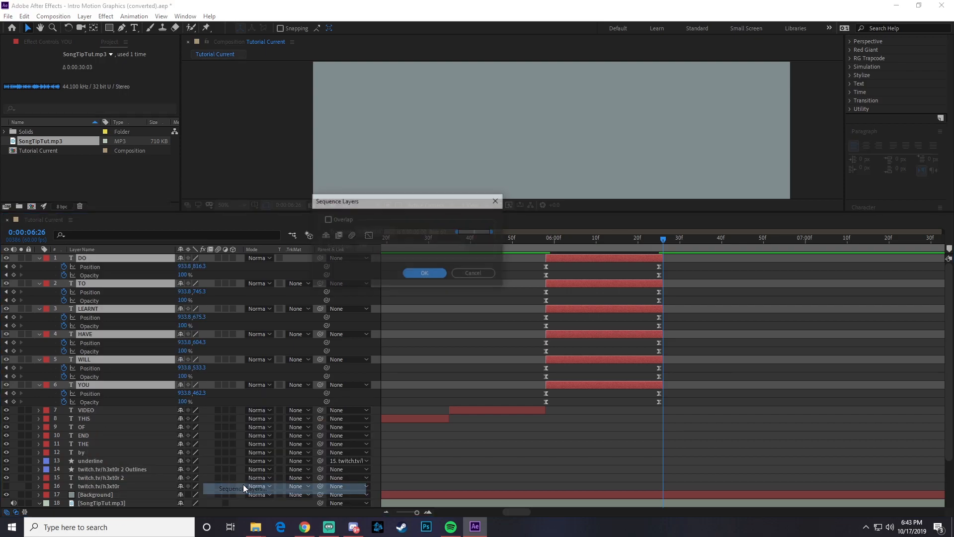
click(416, 274)
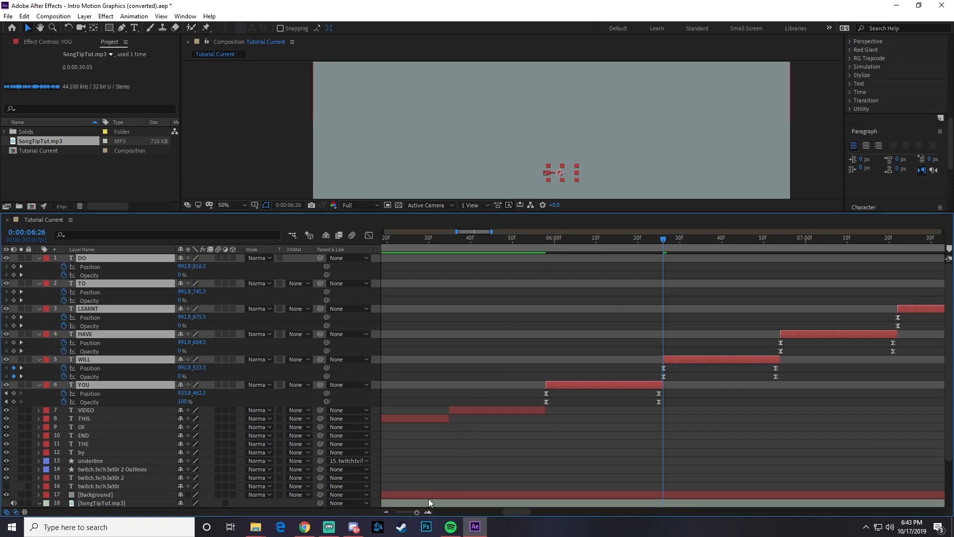
- Fit the composition in the viewer, show its full duration in the timeline and collapse the six word layers' keyframed properties
drag(434, 212, 432, 332)
drag(417, 512, 403, 511)
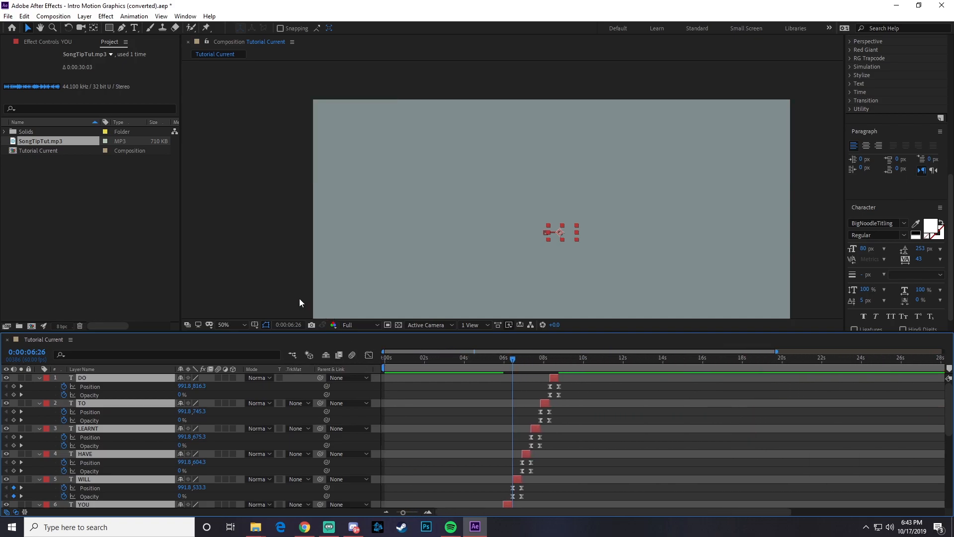
click(233, 324)
click(241, 340)
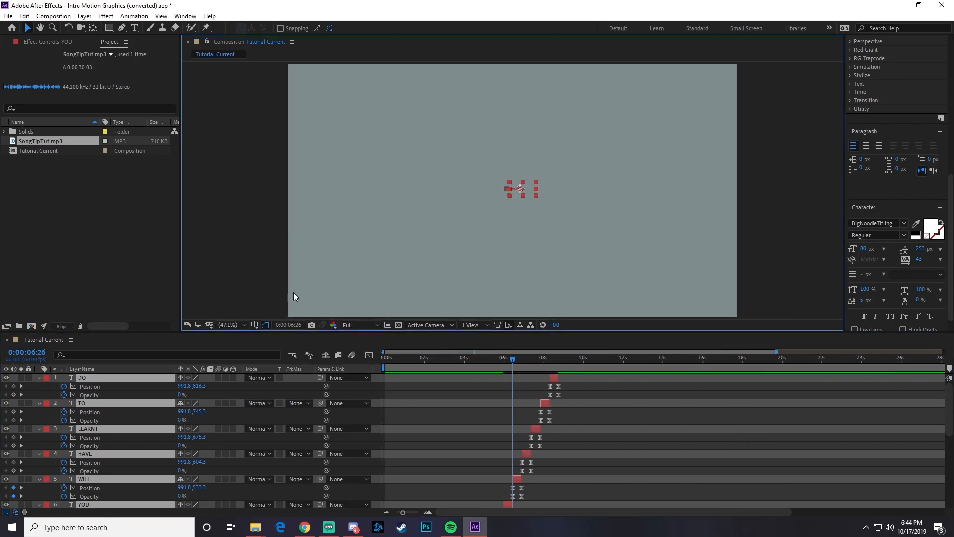
drag(440, 360, 323, 363)
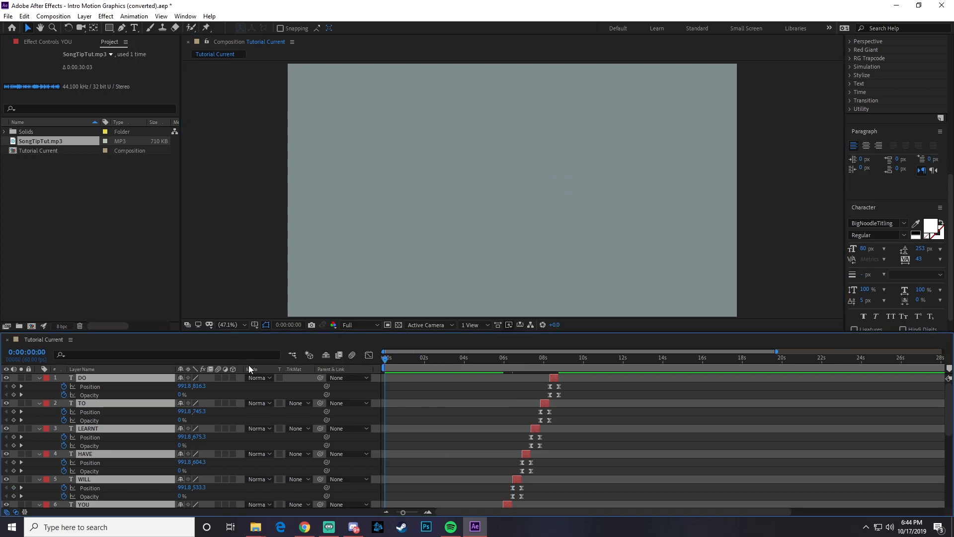
key(u)
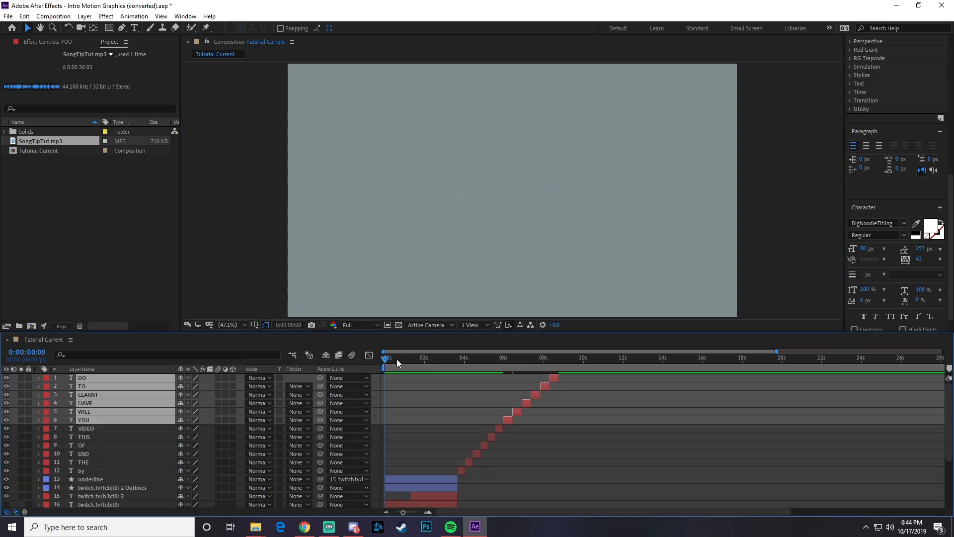
- Preview the sequenced words and scrub through their layers up to 0:00:08:17
click(425, 365)
drag(426, 365, 424, 364)
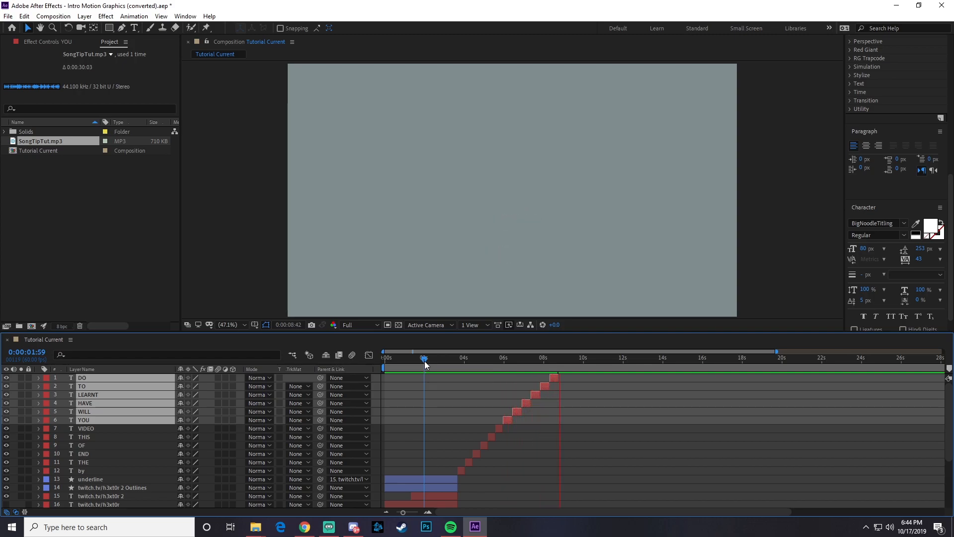
key(space)
drag(497, 358, 550, 377)
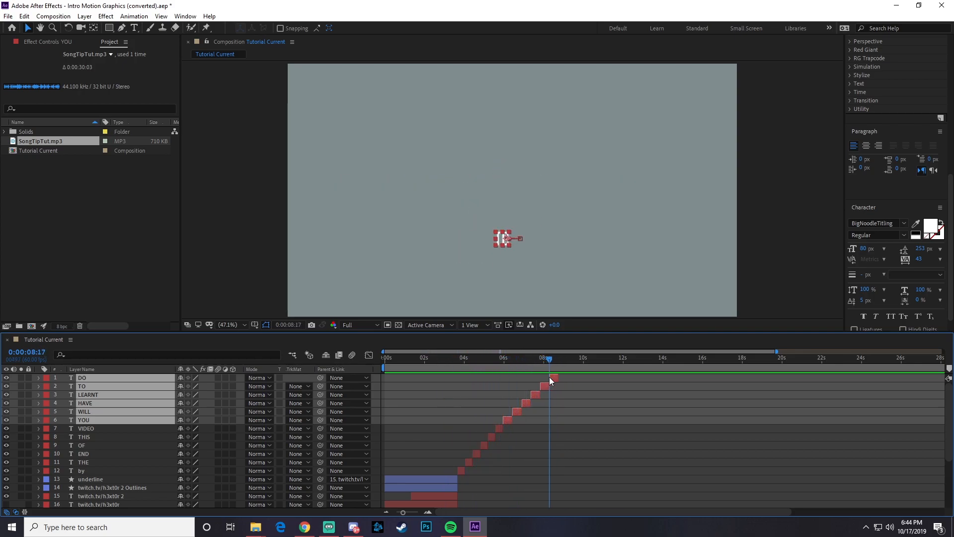
- Pre-compose the twelve word layers from by to DO as "Much Much Hard Letters" and preview the composition from the start
click(90, 470)
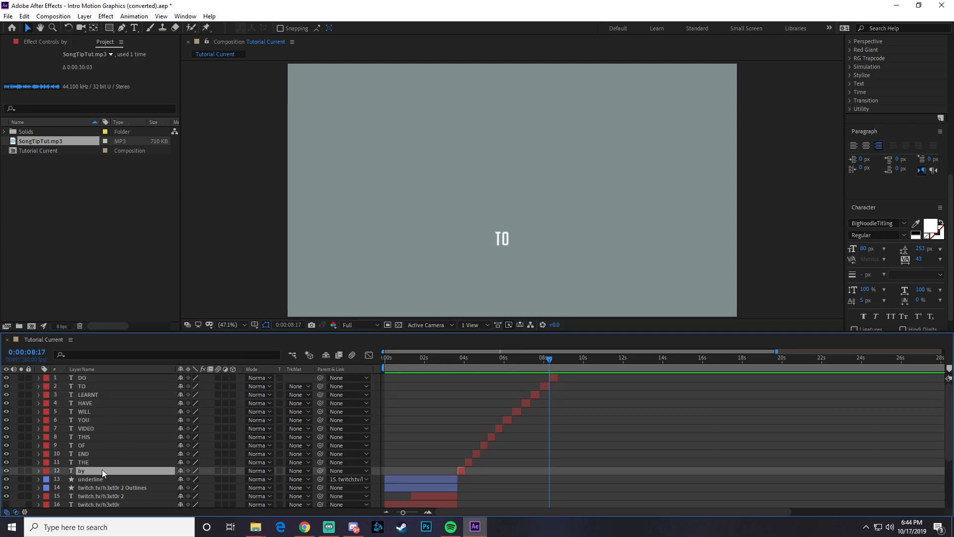
shift+click(92, 379)
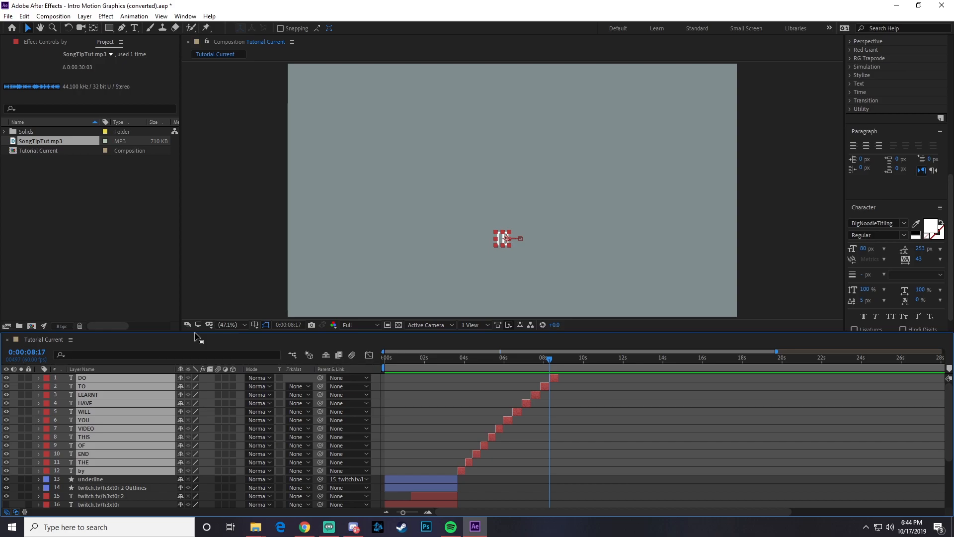
key(ctrl+shift+c)
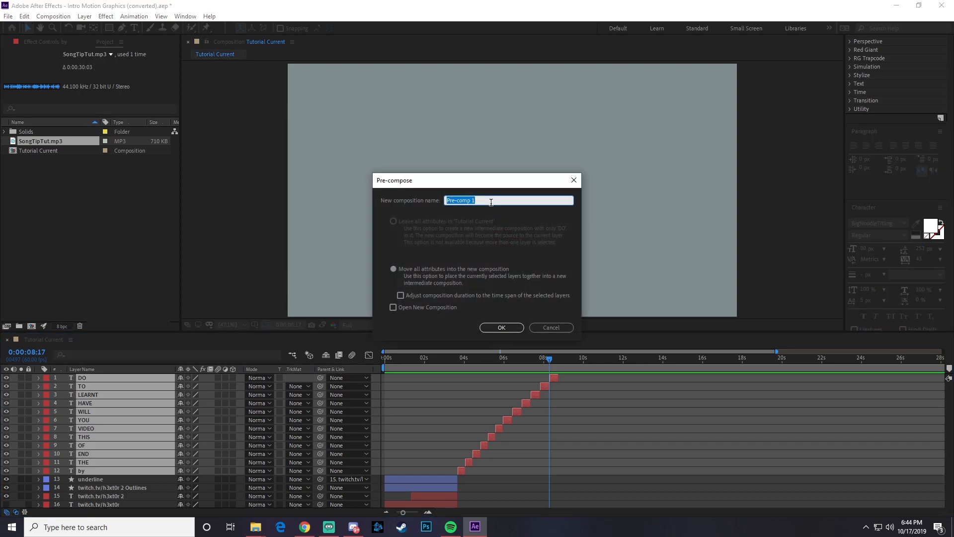
text(Much Much Hard Letters)
click(501, 331)
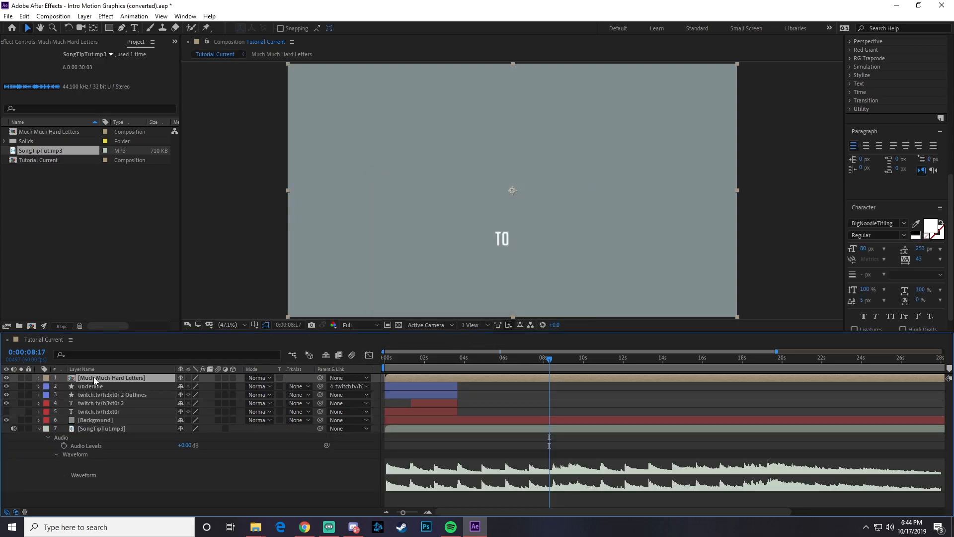
drag(471, 360, 371, 366)
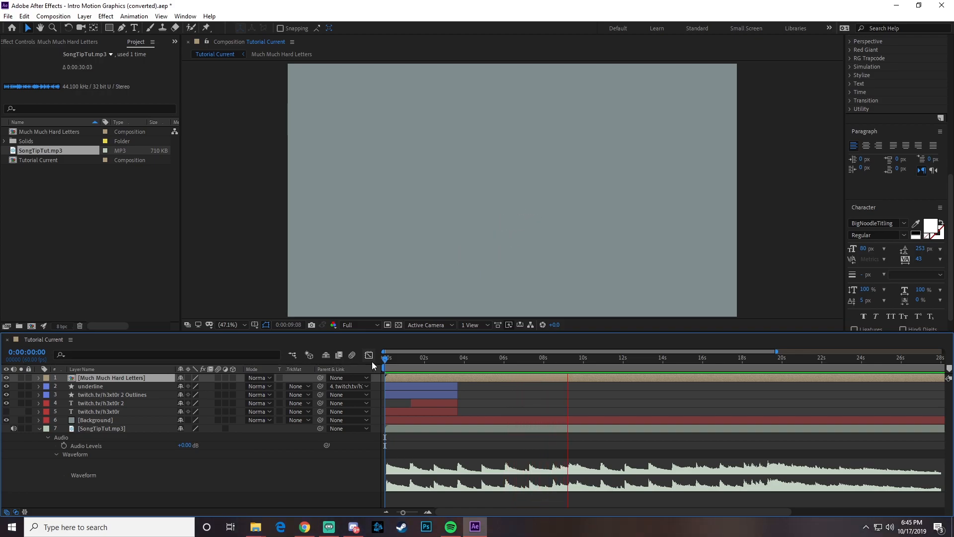
key(space)
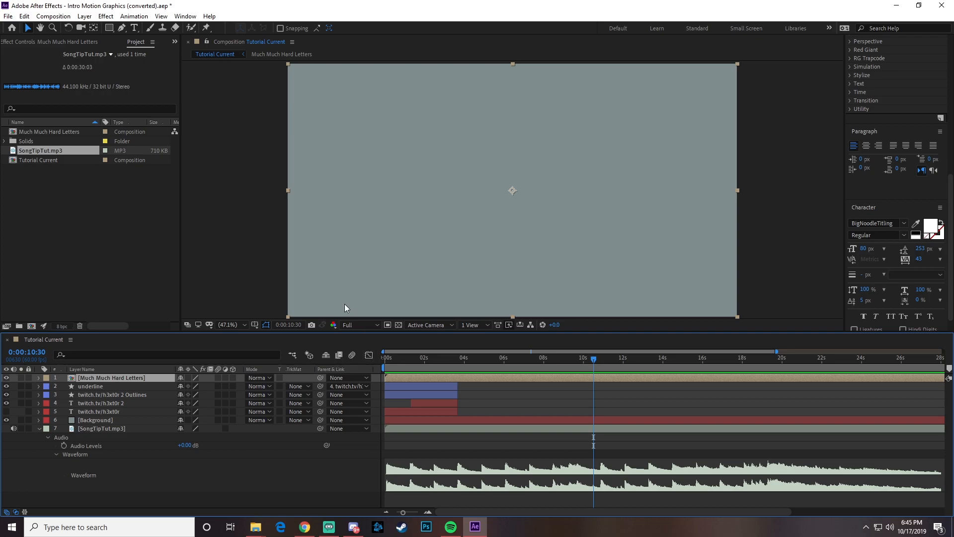
- Save the project over the existing "Intro Motion Graphics" file on the Extreme SSD (H:) drive
click(9, 17)
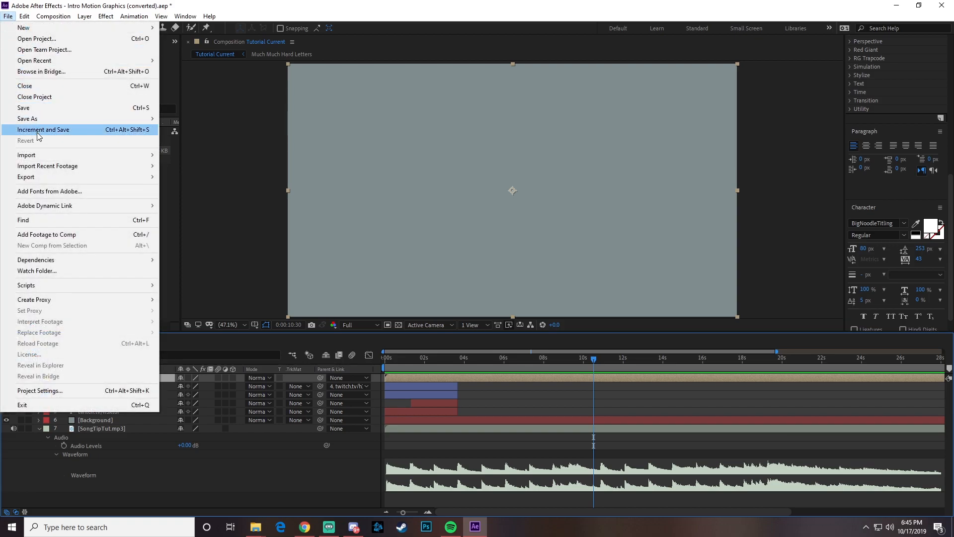
click(21, 109)
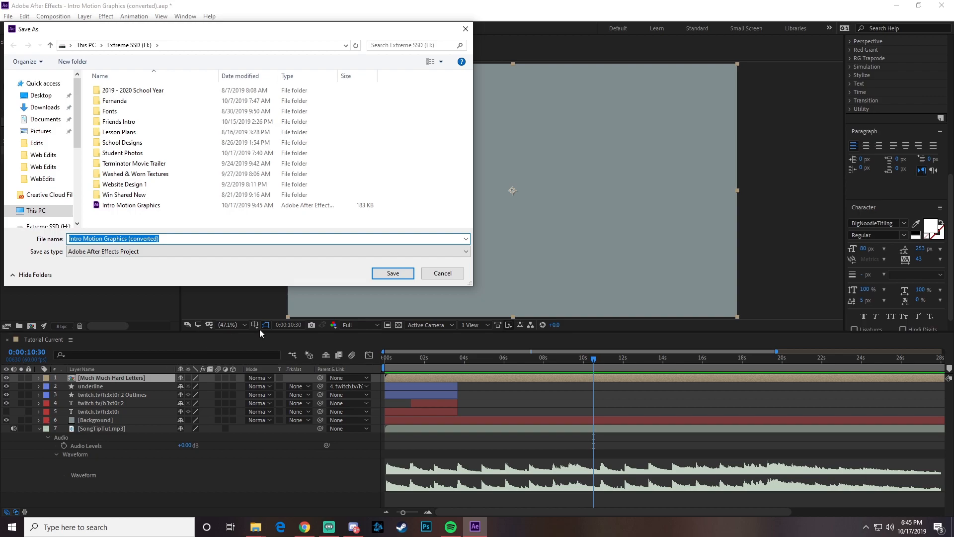
click(130, 206)
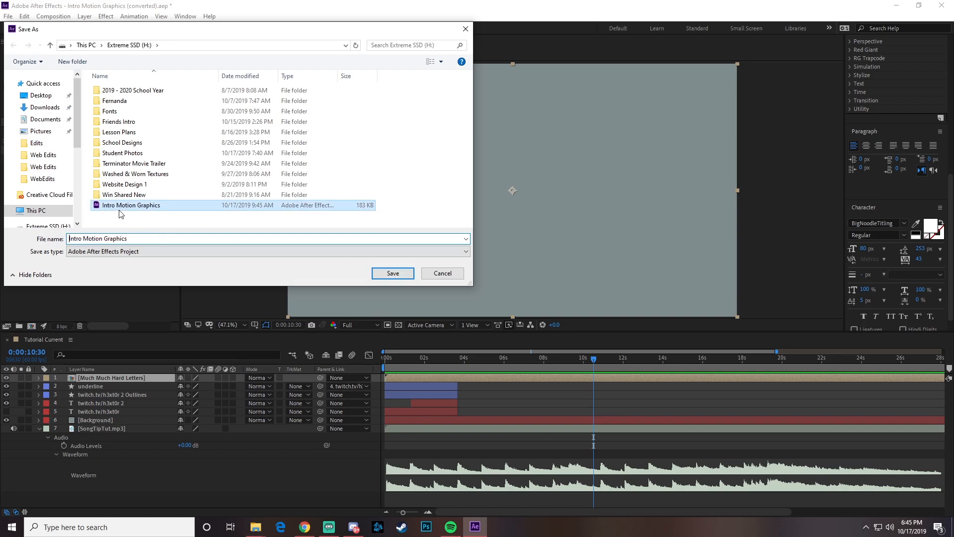
click(393, 274)
click(500, 264)
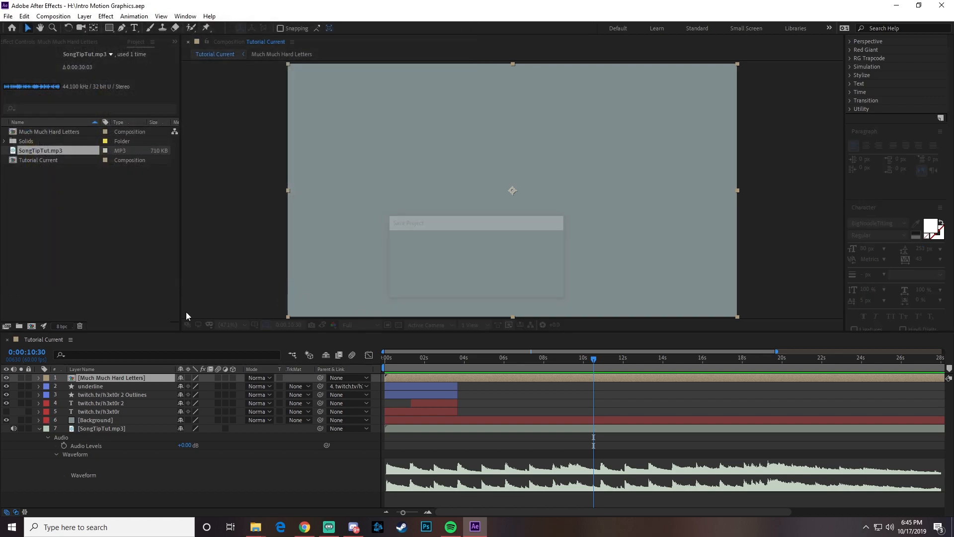